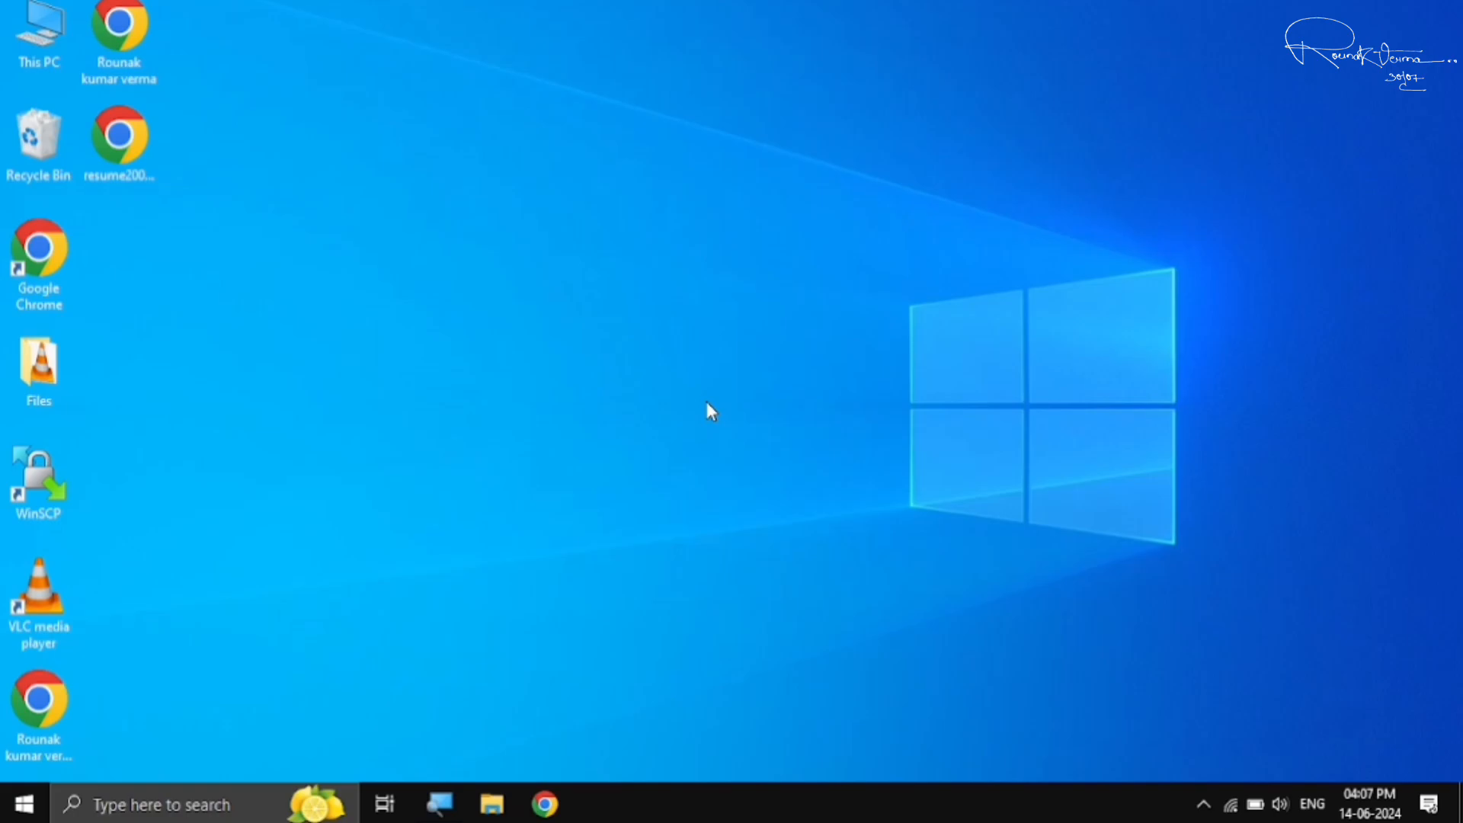
# Step: Open the Create a restore point settings and turn on system protection for Local Disk (C:)
pyautogui.click(24, 804)
pyautogui.write('create')
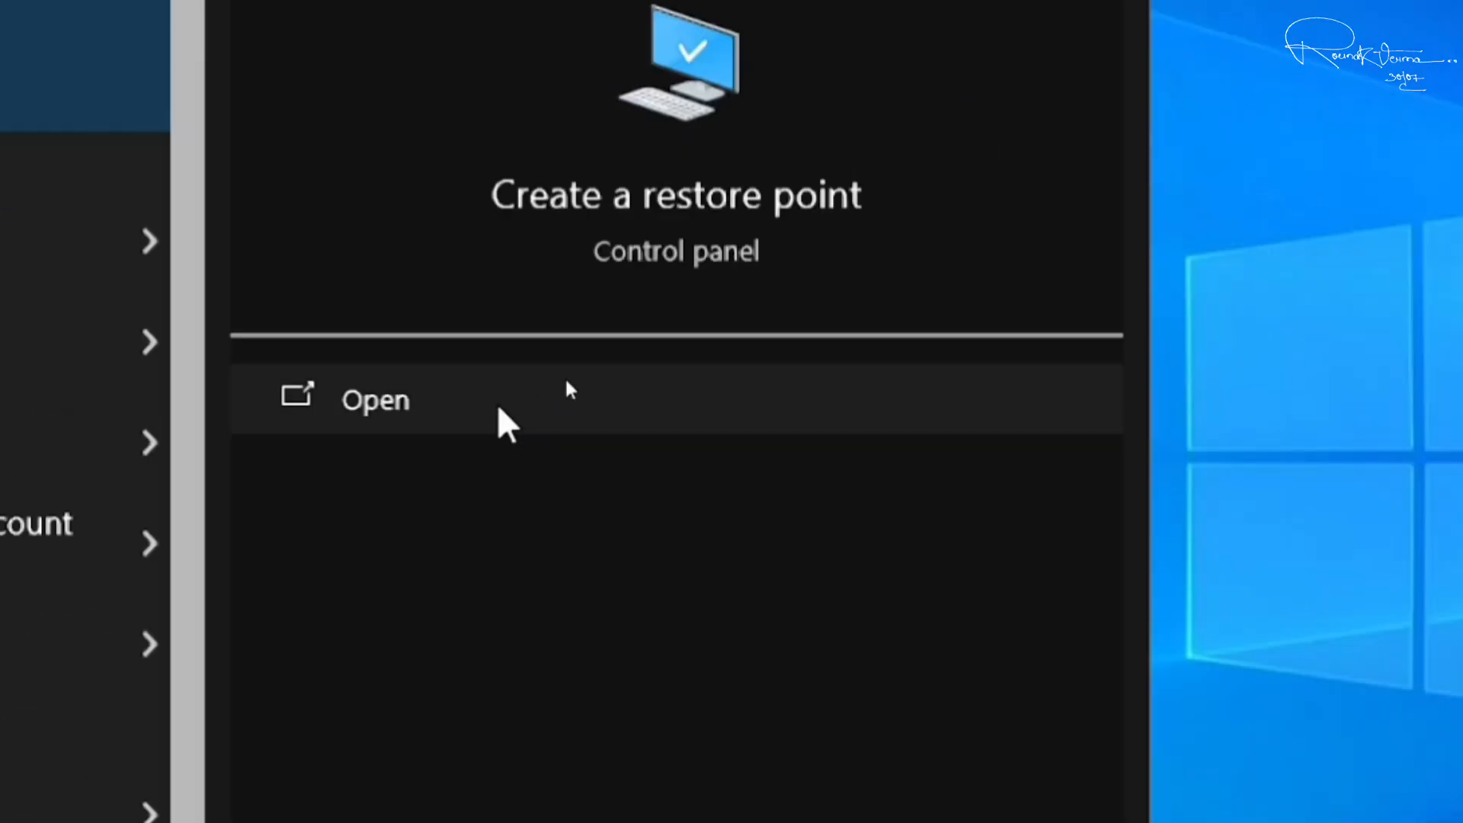
pyautogui.click(568, 379)
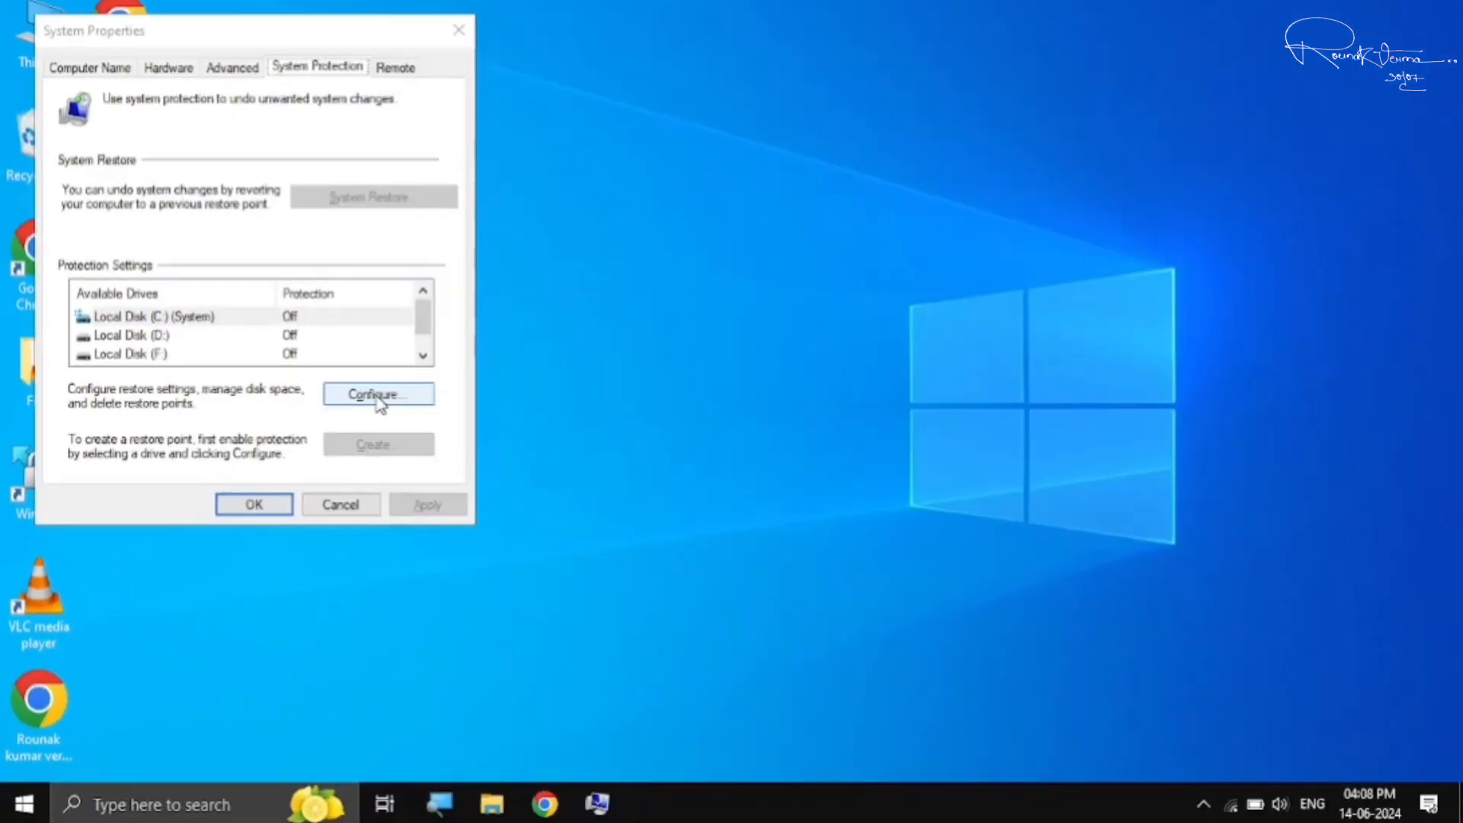
pyautogui.click(378, 396)
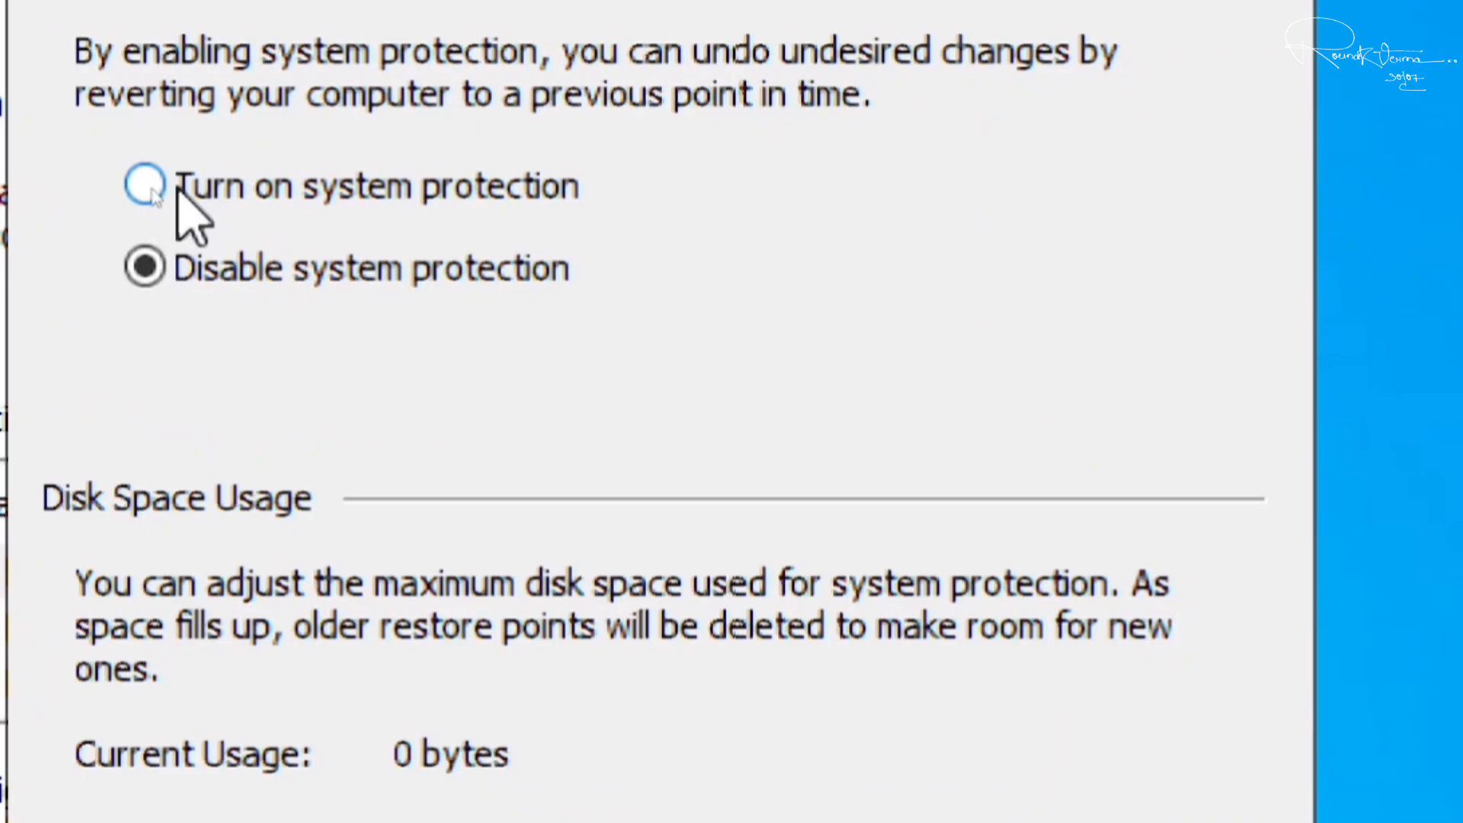
pyautogui.click(141, 189)
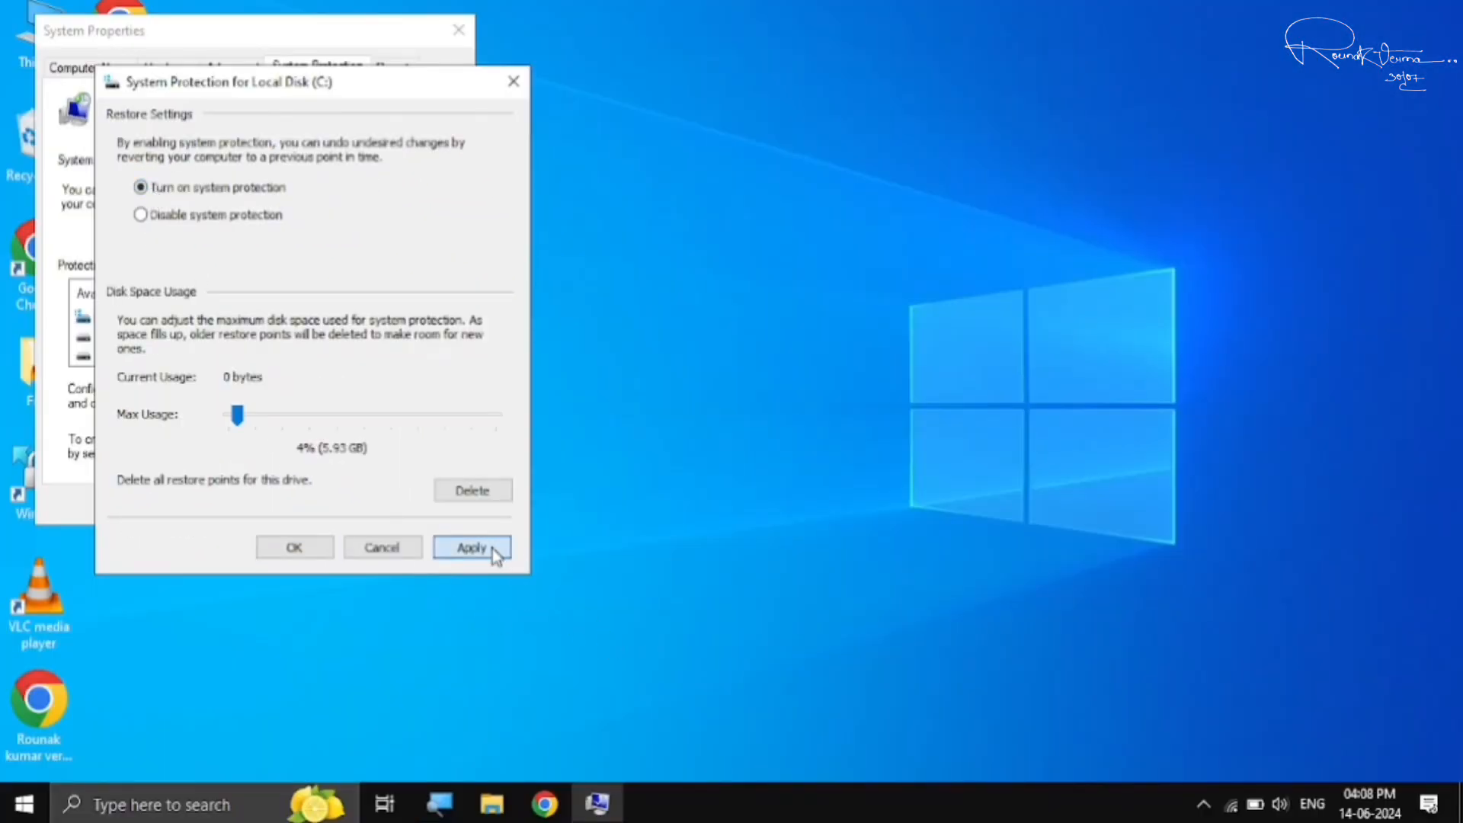
pyautogui.click(480, 547)
pyautogui.click(324, 545)
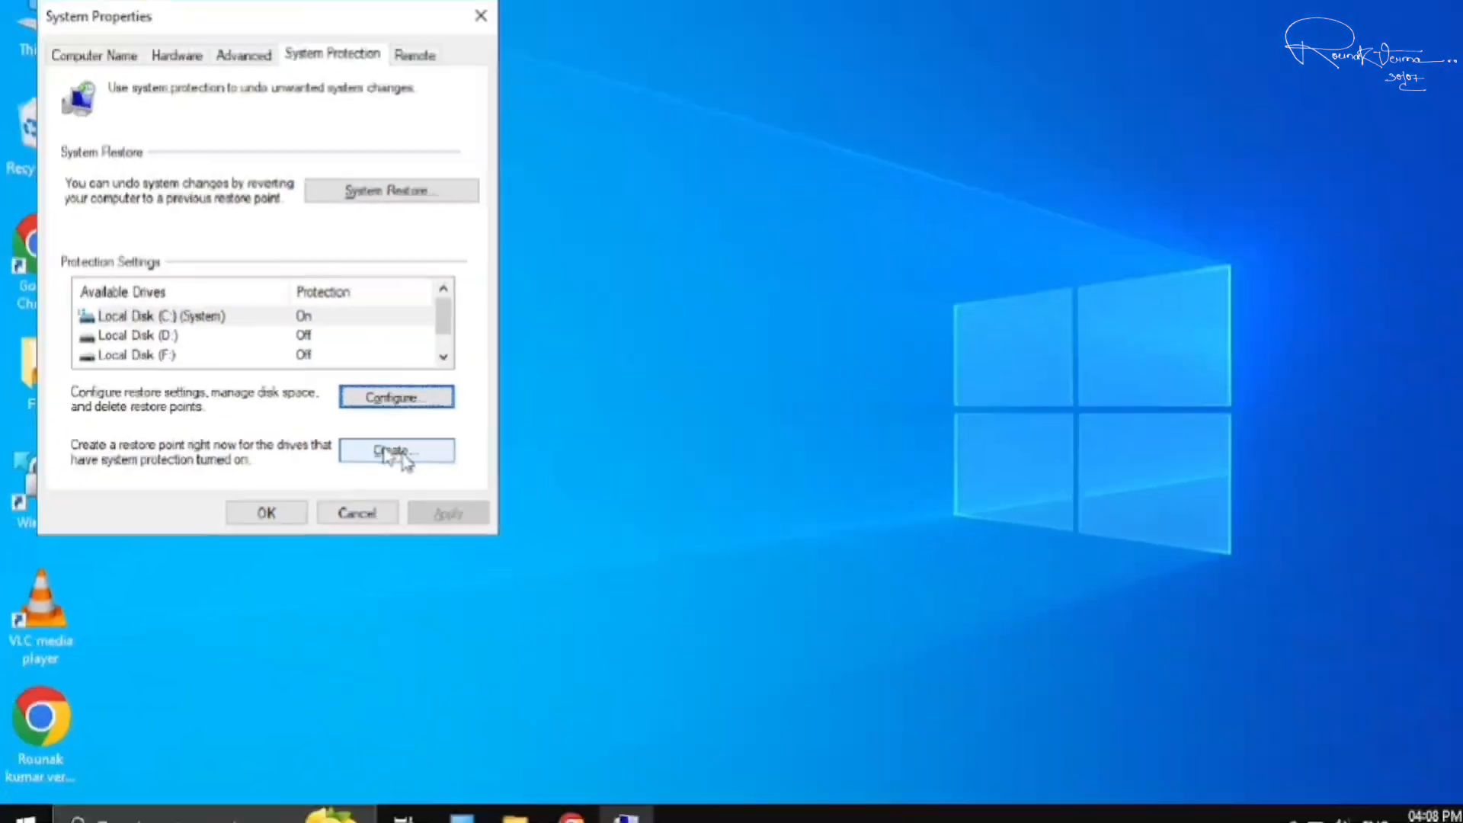
# Step: Create a restore point with the description "cpu boost" and dismiss the completion message
pyautogui.click(384, 448)
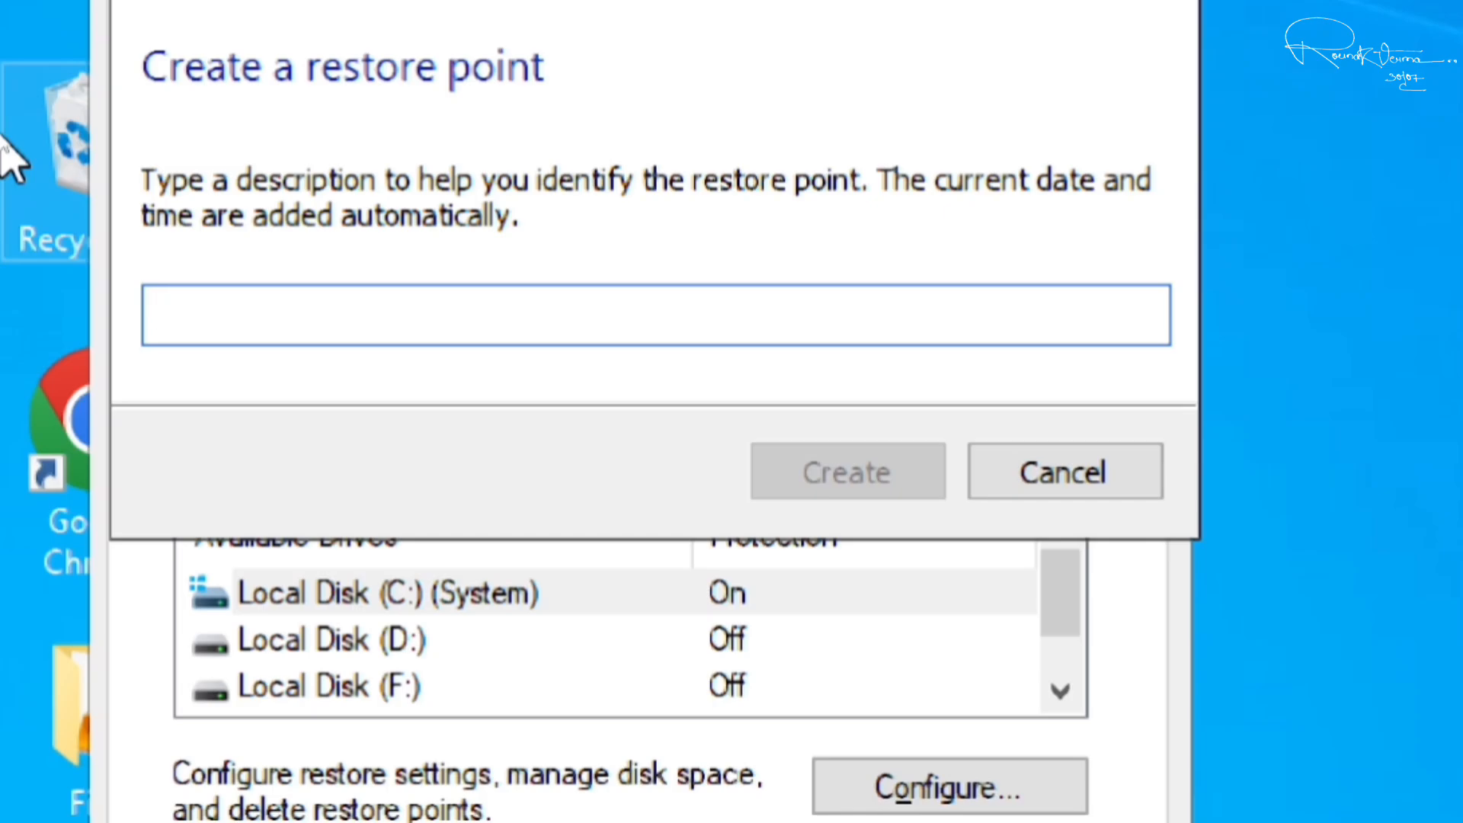
pyautogui.write('cpu boost')
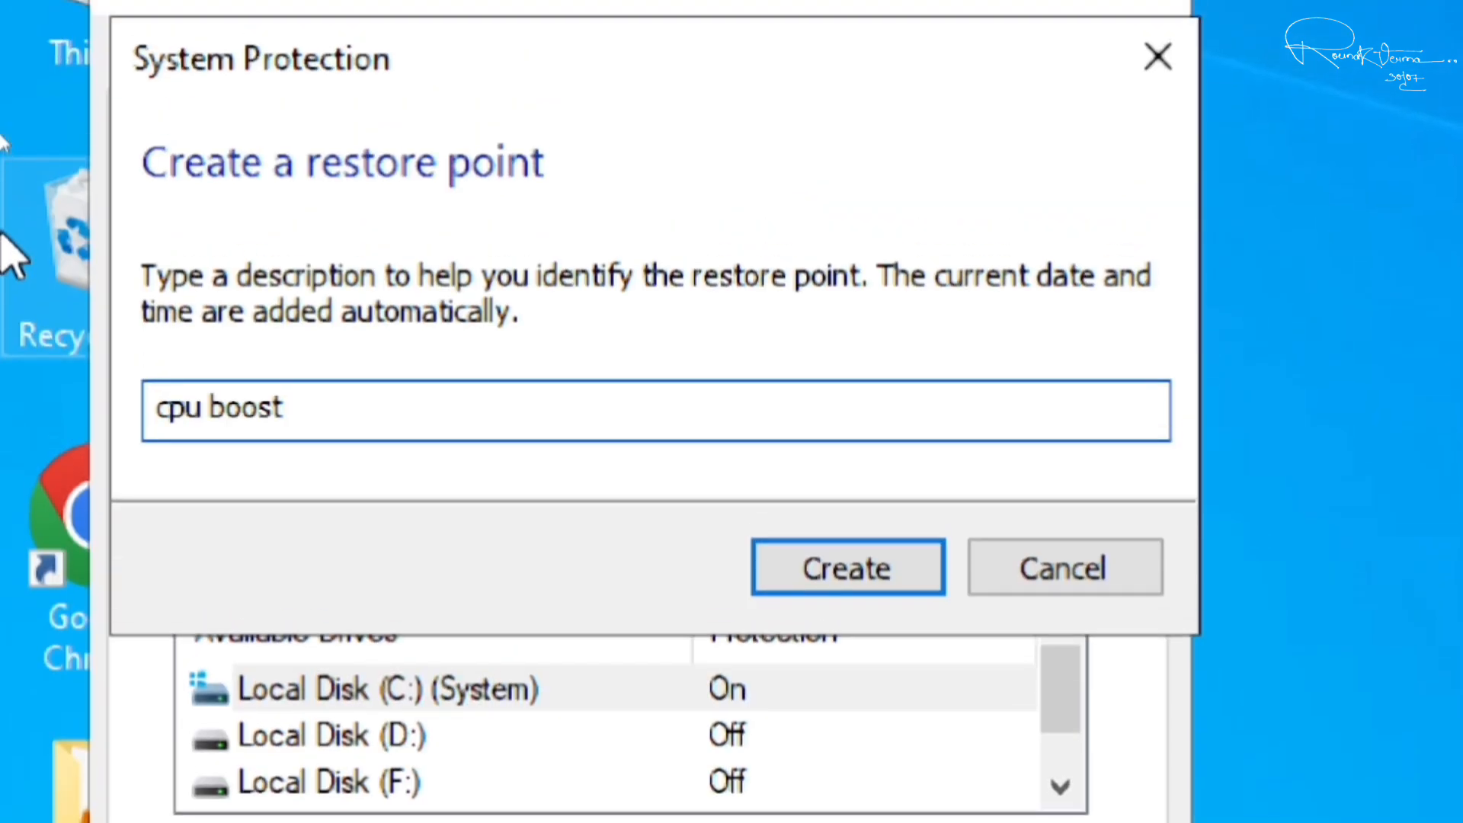
pyautogui.click(847, 573)
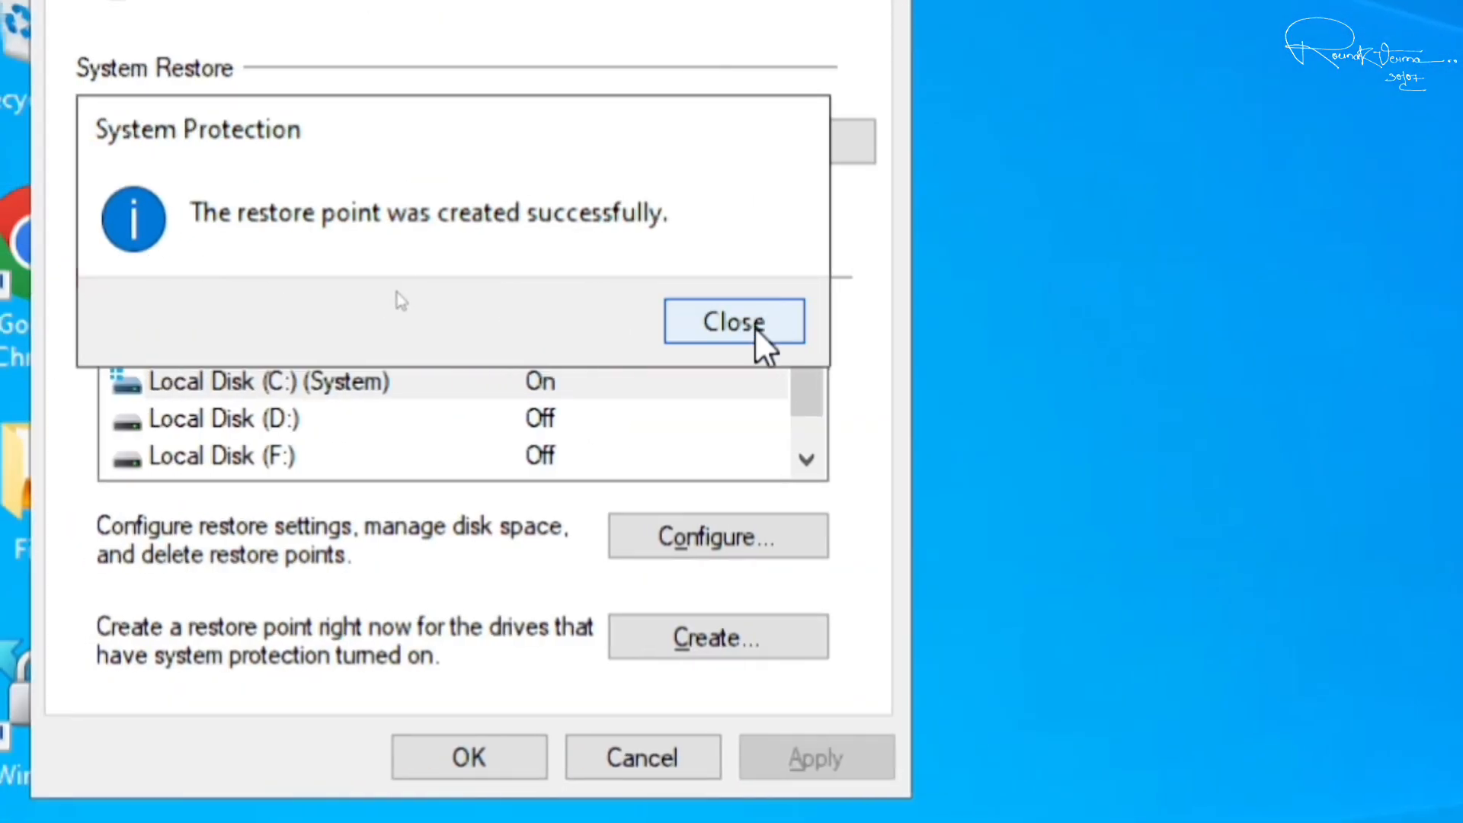
pyautogui.click(397, 291)
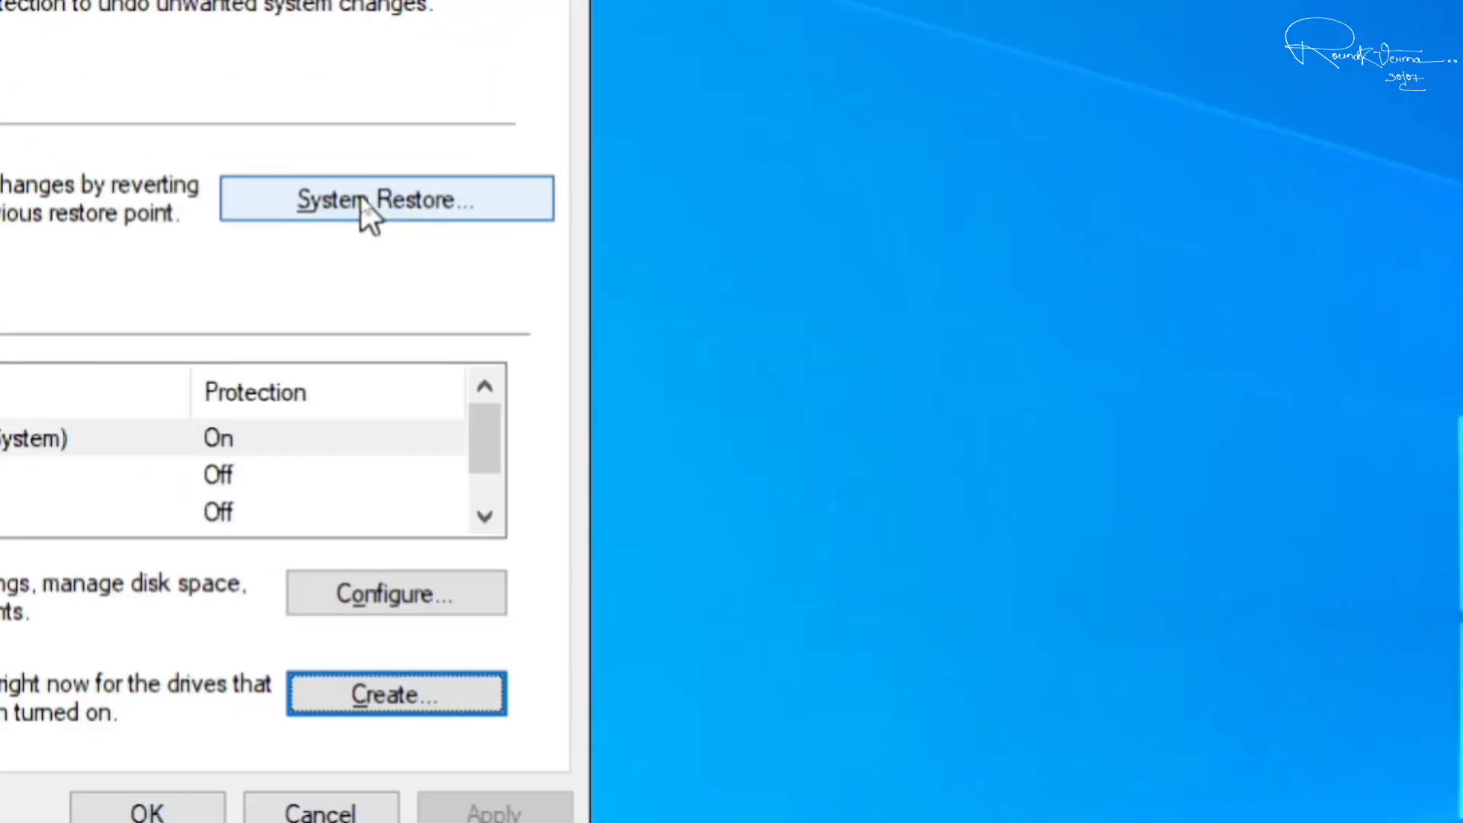
# Step: Review the System Restore wizard with the cpu boost restore point up to its confirmation page, cancel it and close System Properties
pyautogui.click(361, 202)
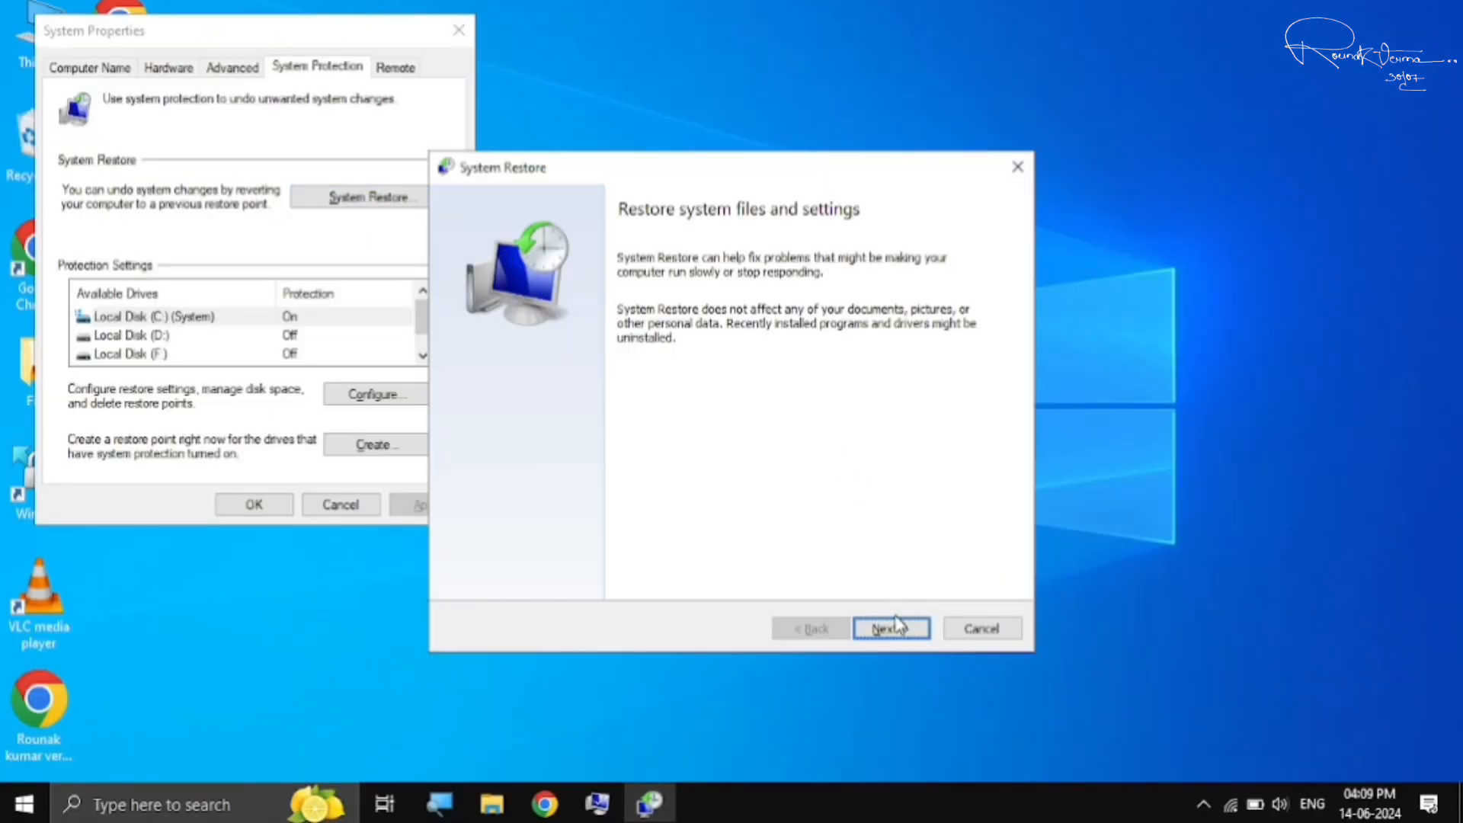
pyautogui.click(890, 634)
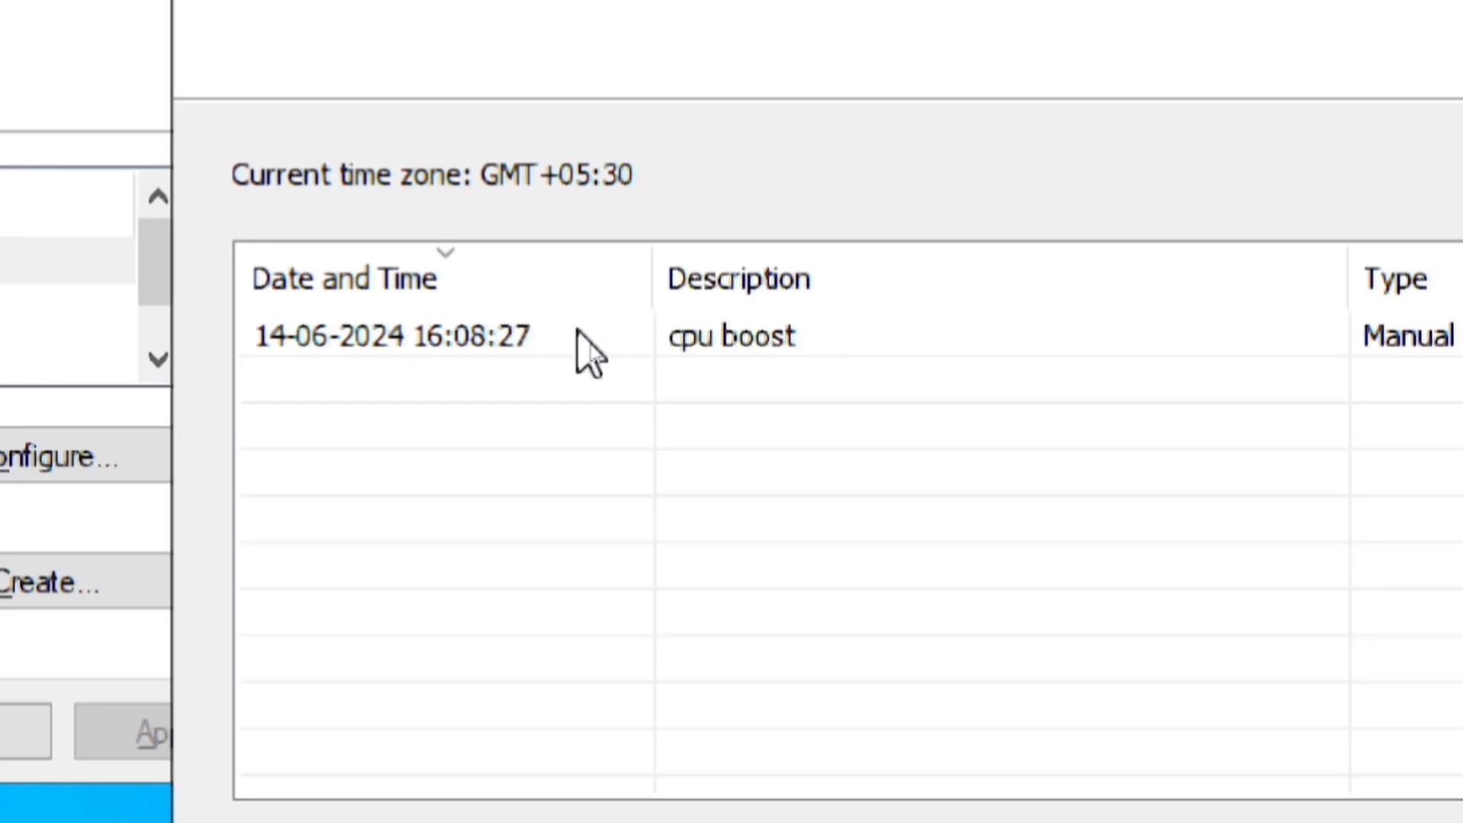
pyautogui.click(576, 334)
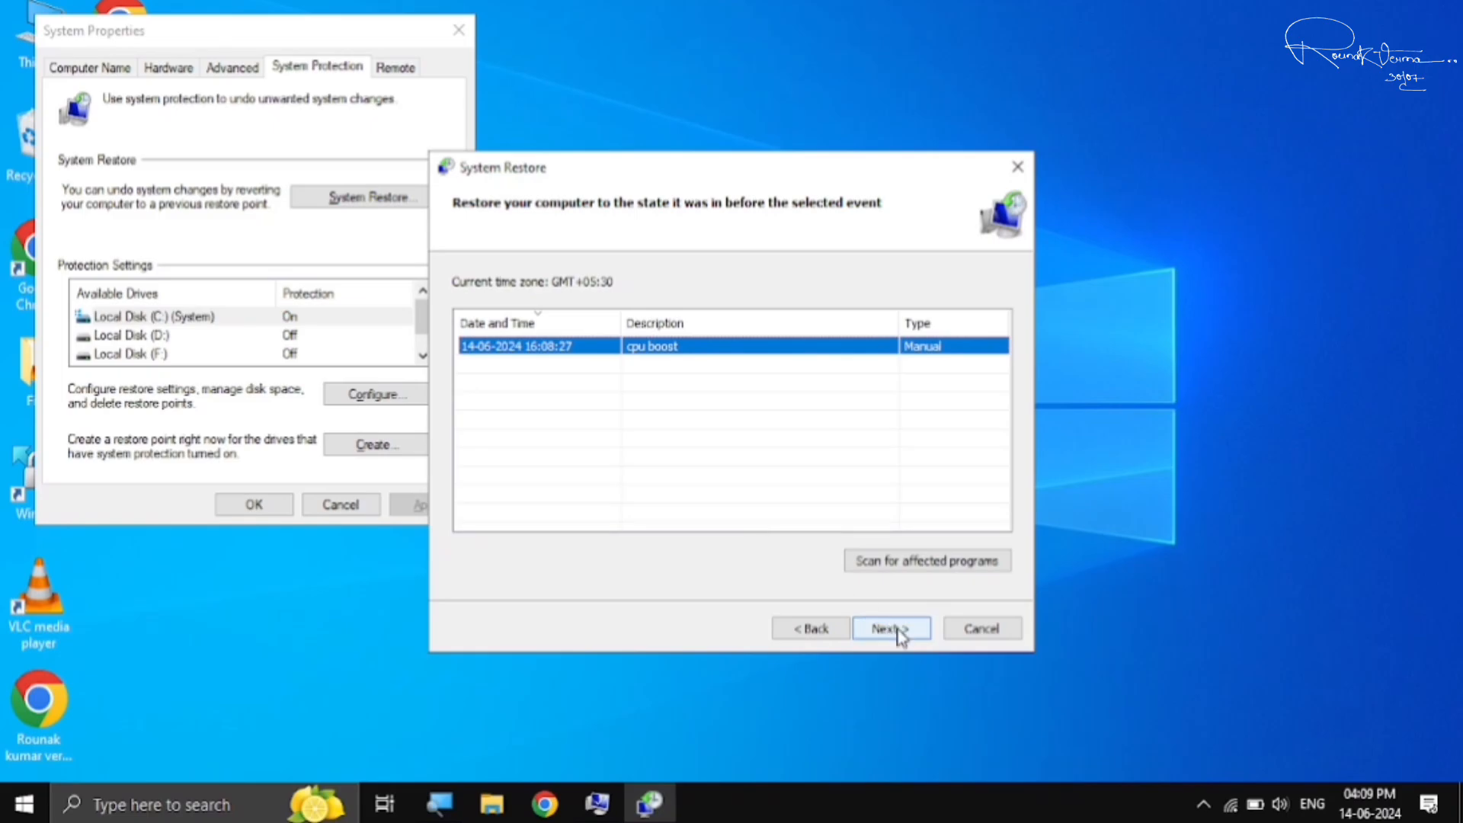
pyautogui.click(892, 629)
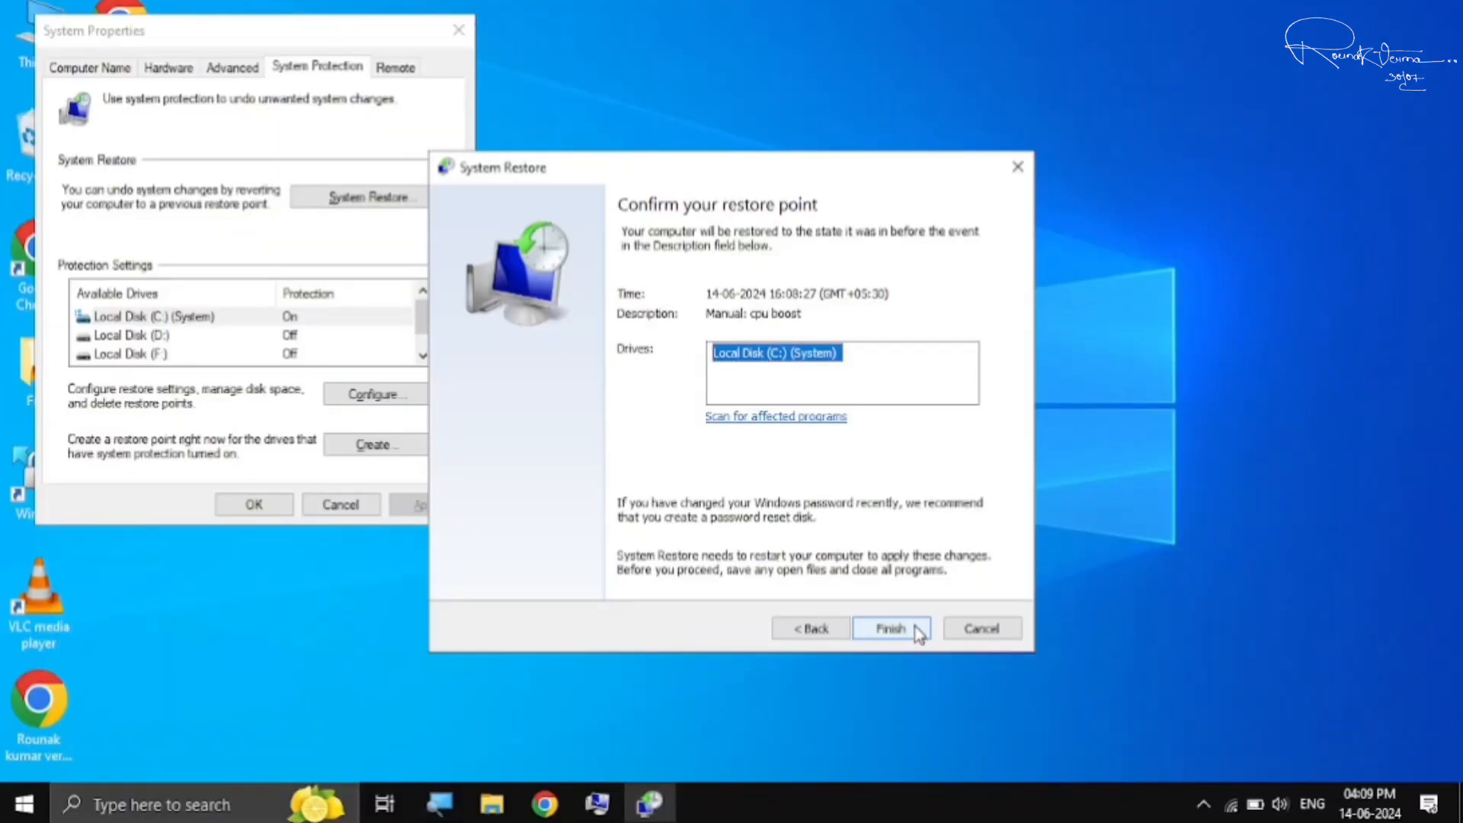
pyautogui.click(972, 629)
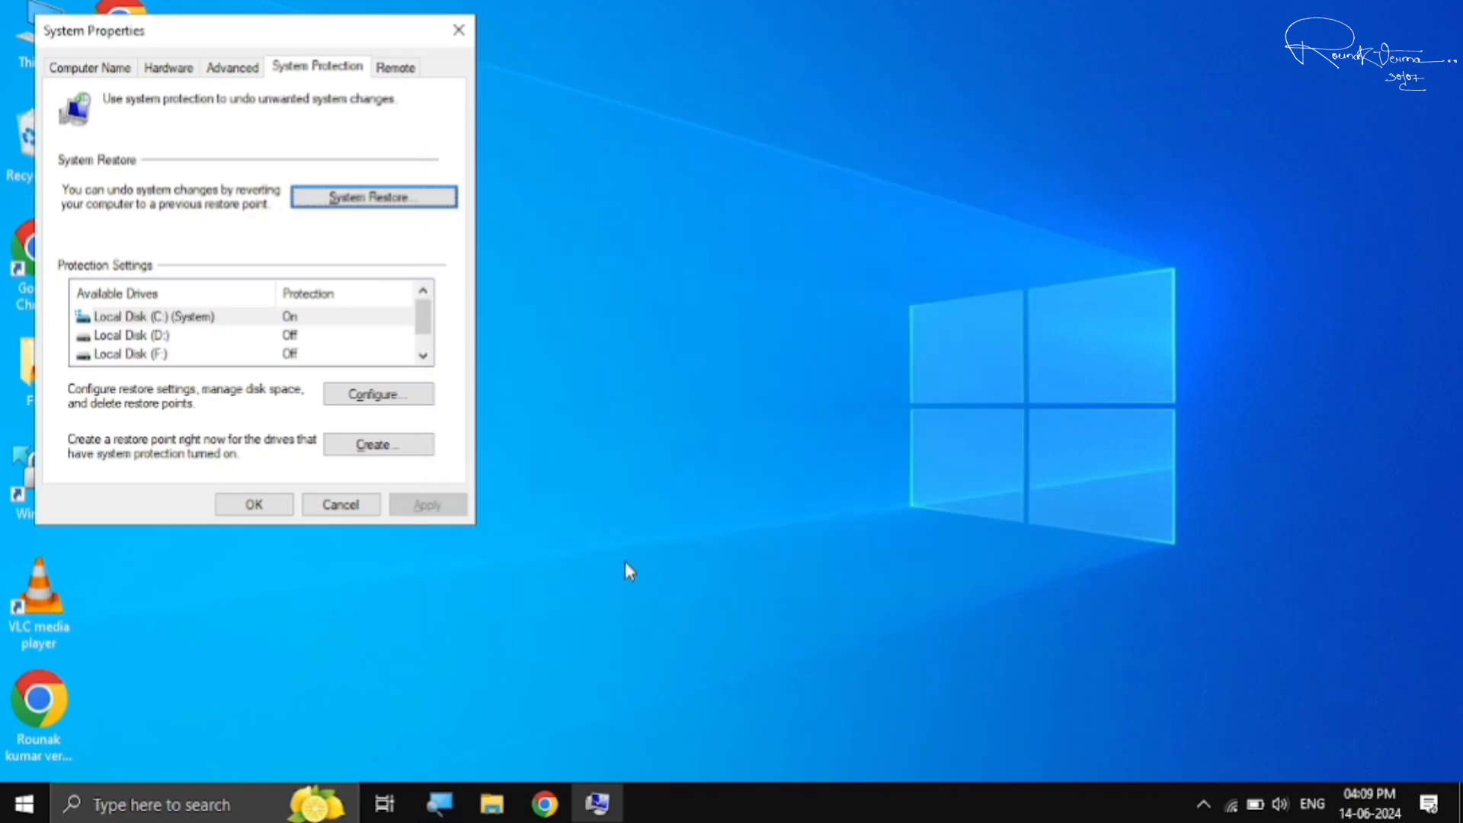
pyautogui.click(250, 506)
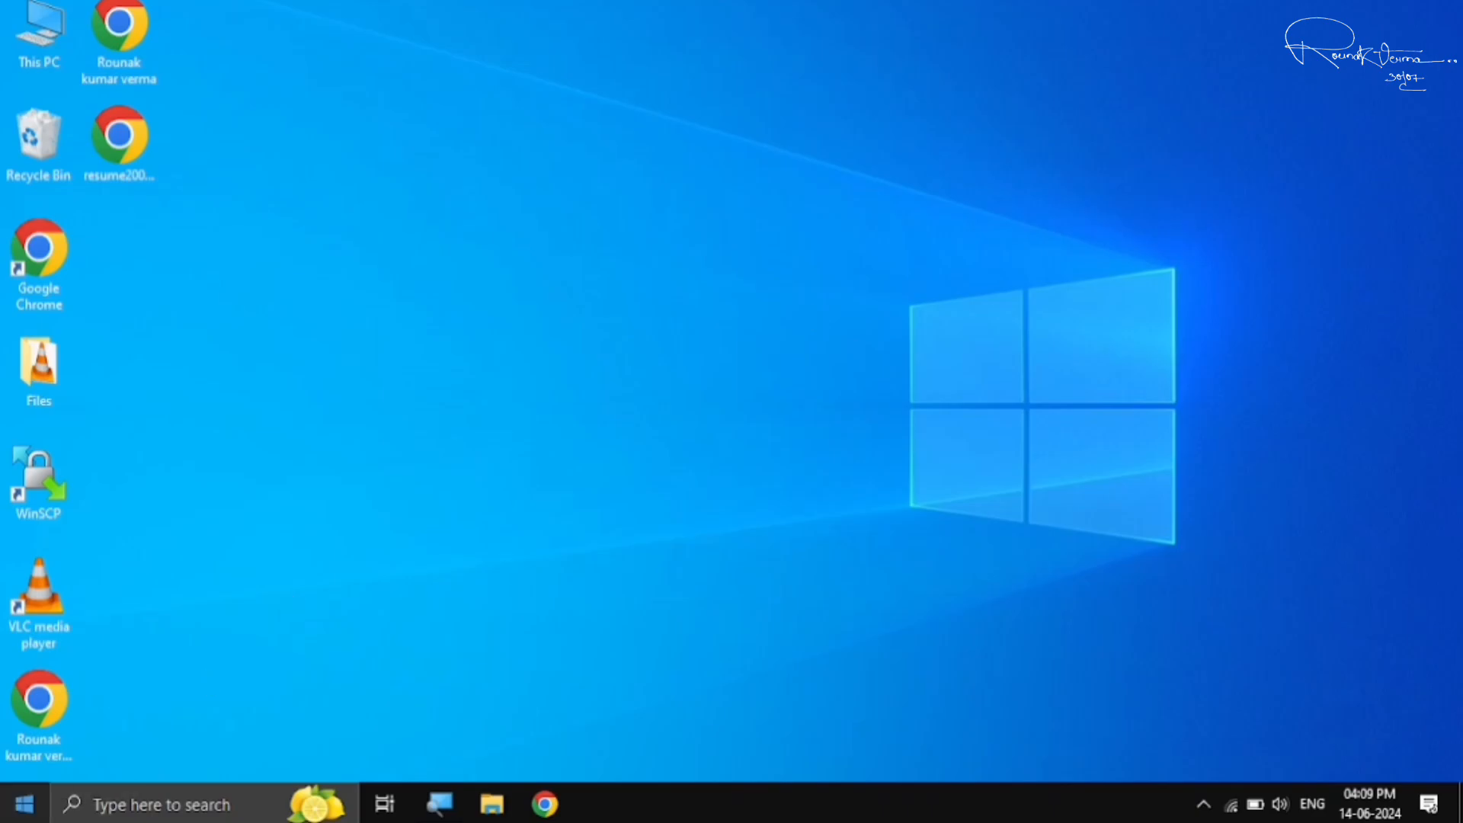
# Step: Open Task Manager and examine the running apps and background processes with their CPU and memory usage
pyautogui.rightClick(23, 804)
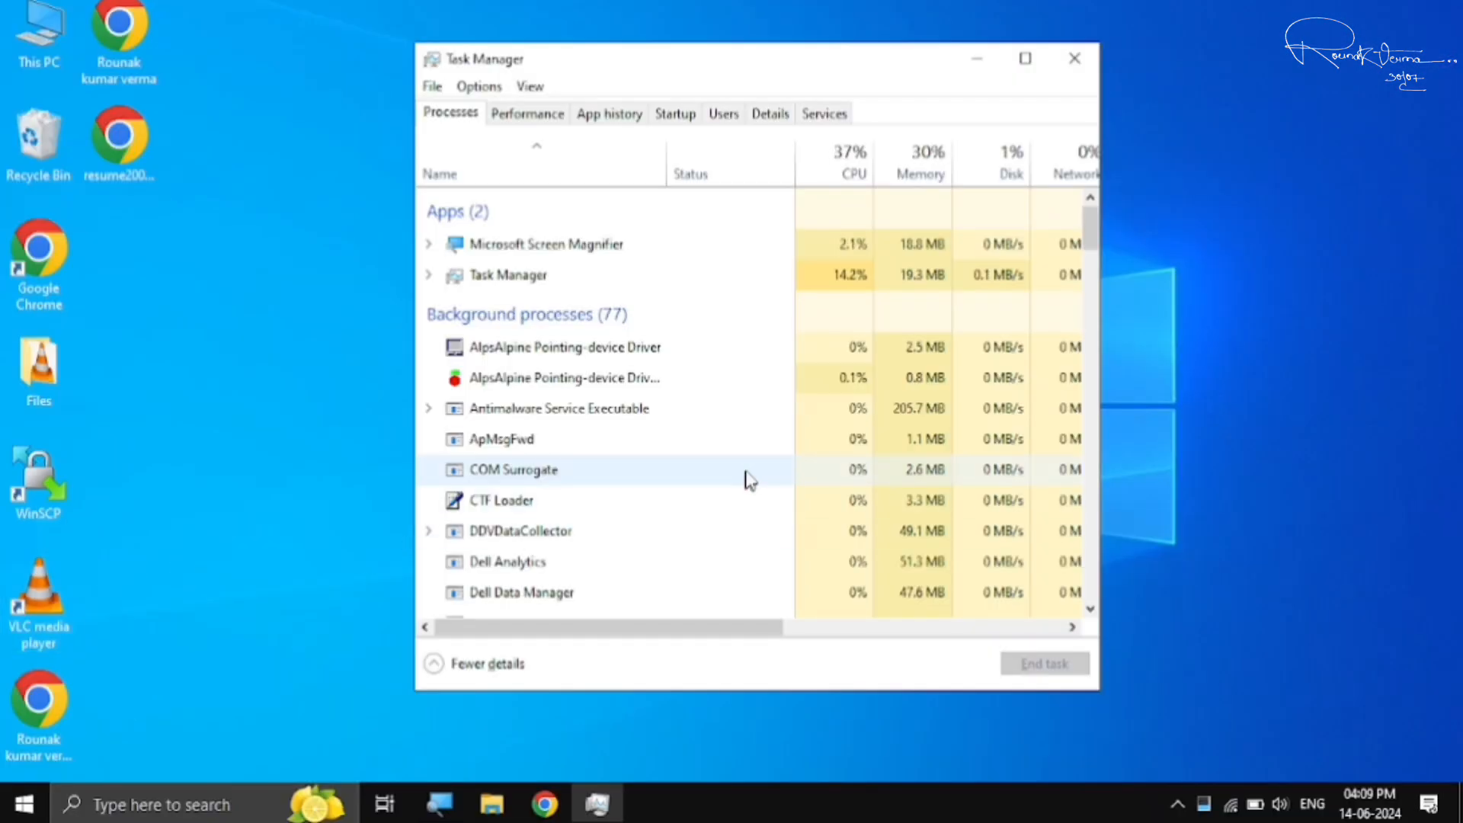
pyautogui.scroll(-2, 601, 546)
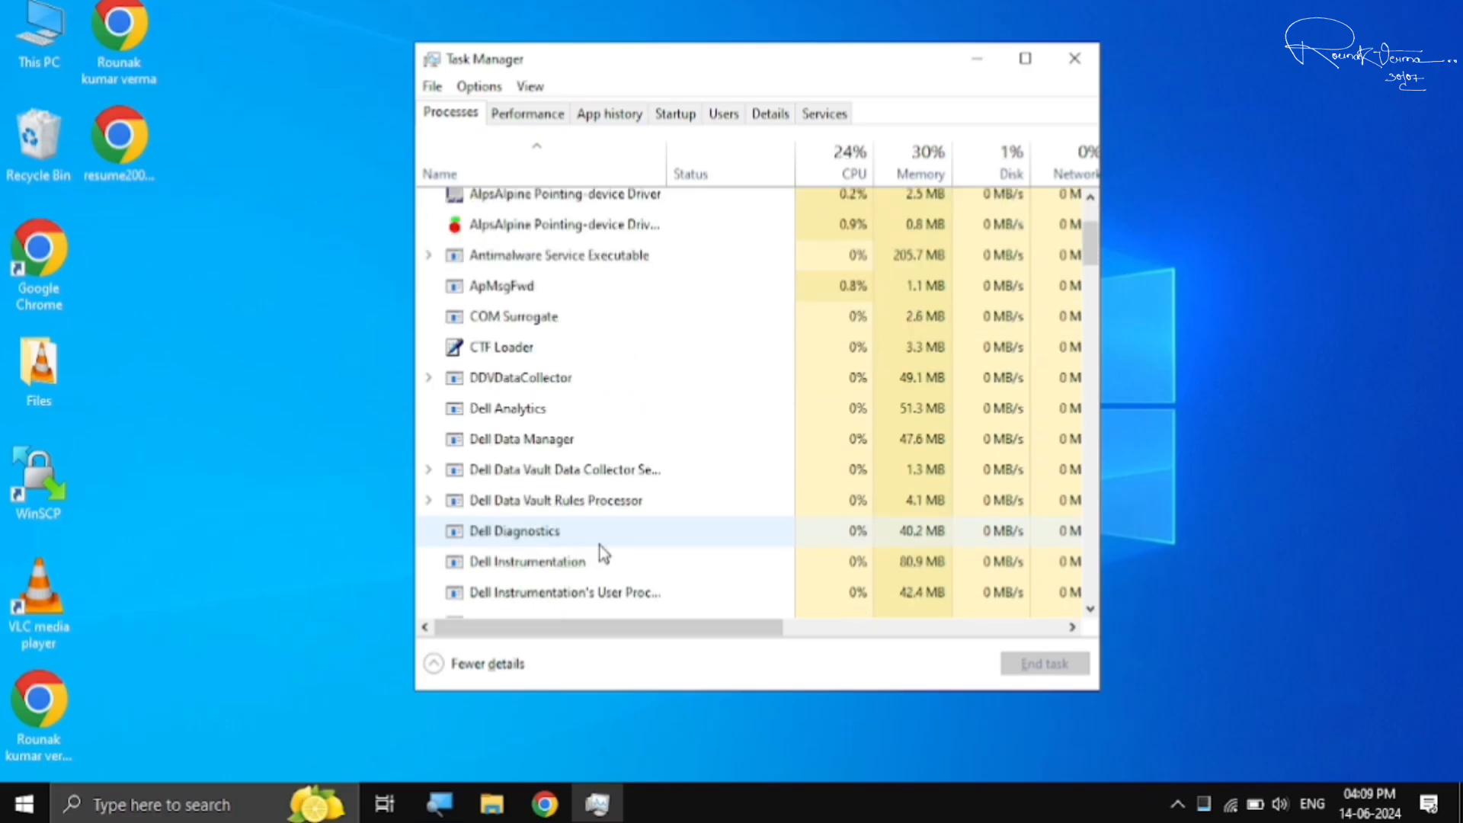
pyautogui.scroll(-3, 600, 545)
pyautogui.scroll(3, 601, 546)
pyautogui.scroll(2, 601, 550)
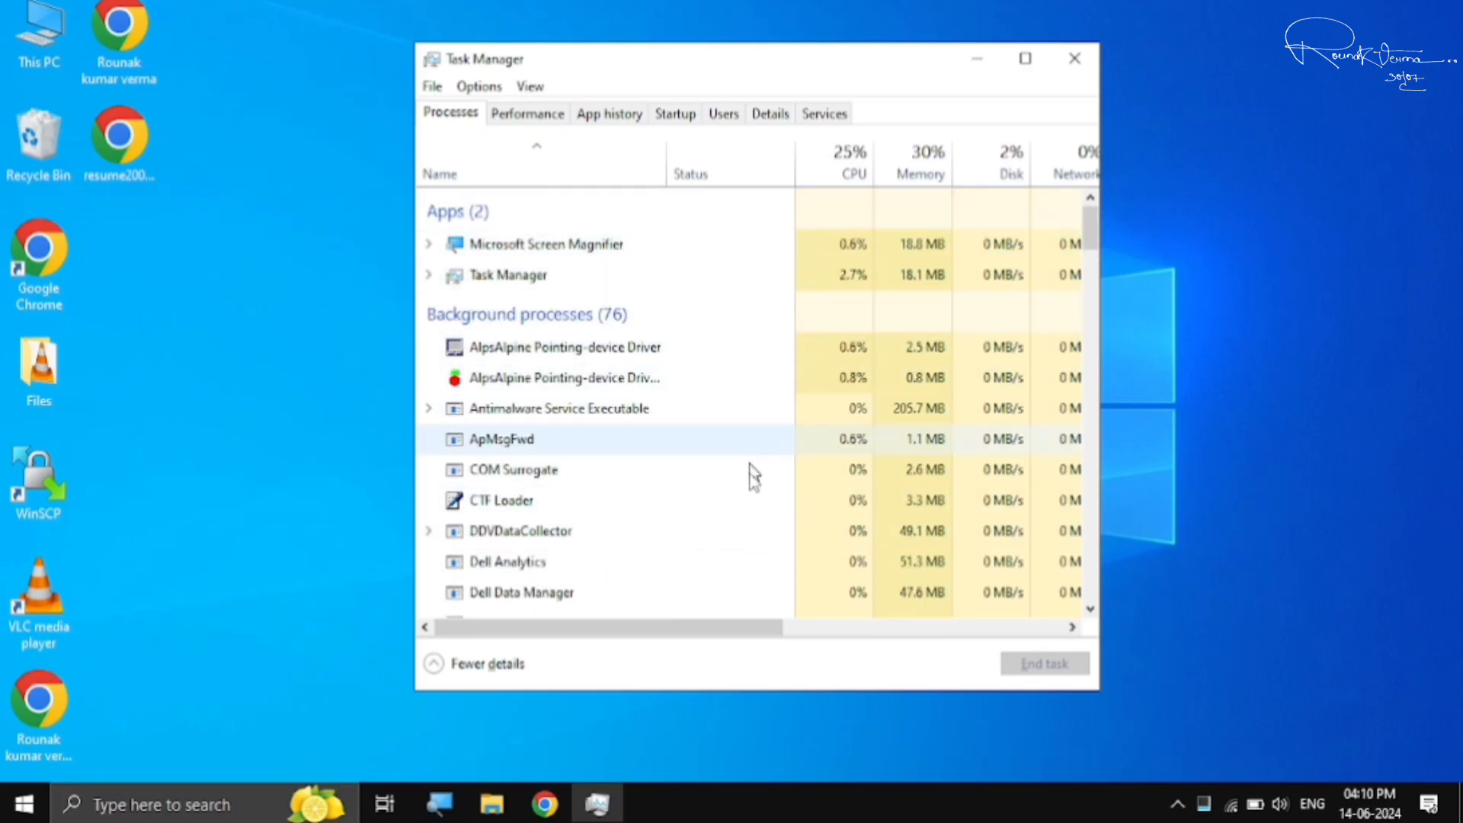
pyautogui.press('super+plus')
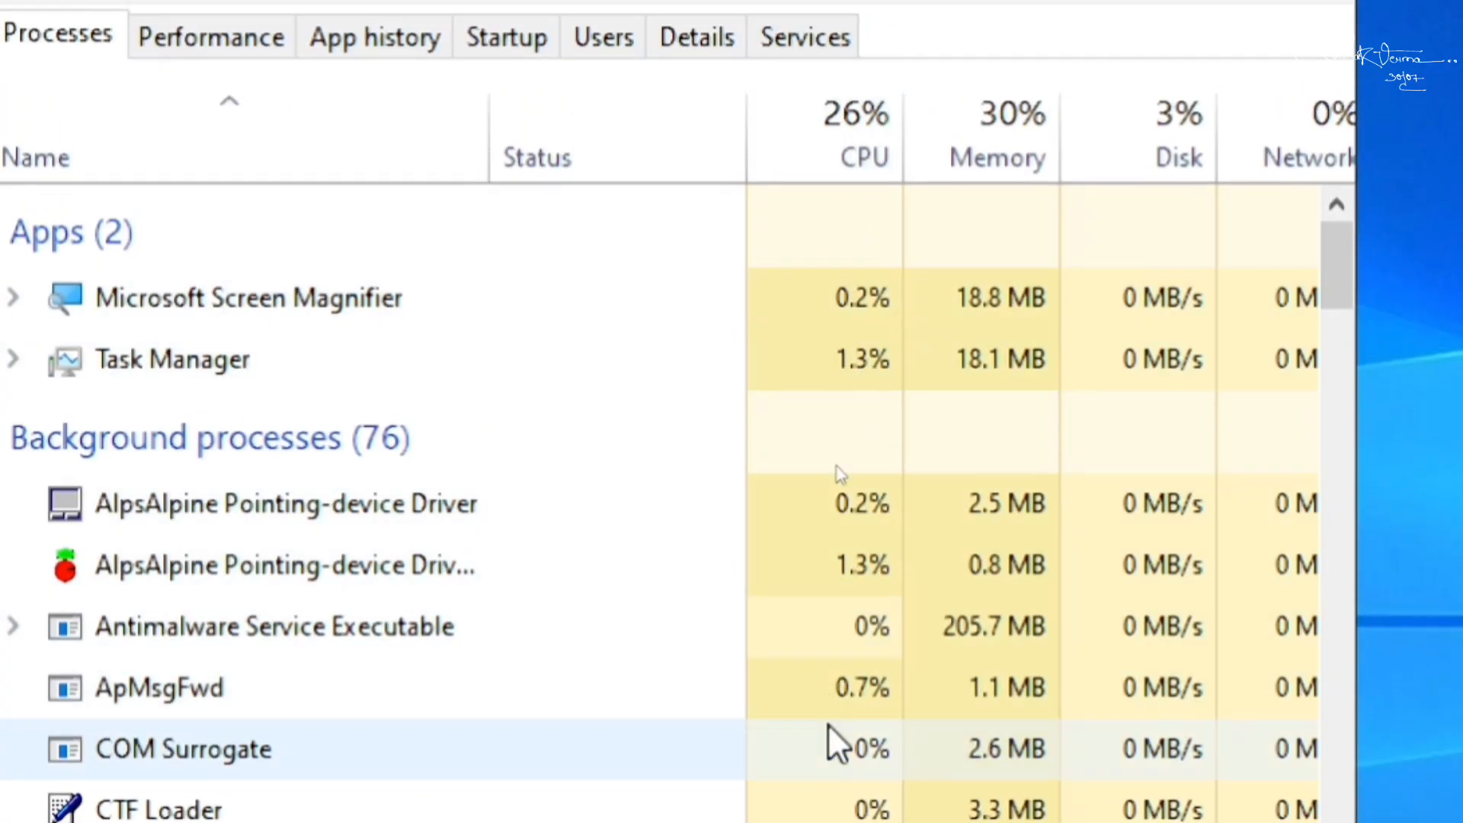
pyautogui.press('super+minus')
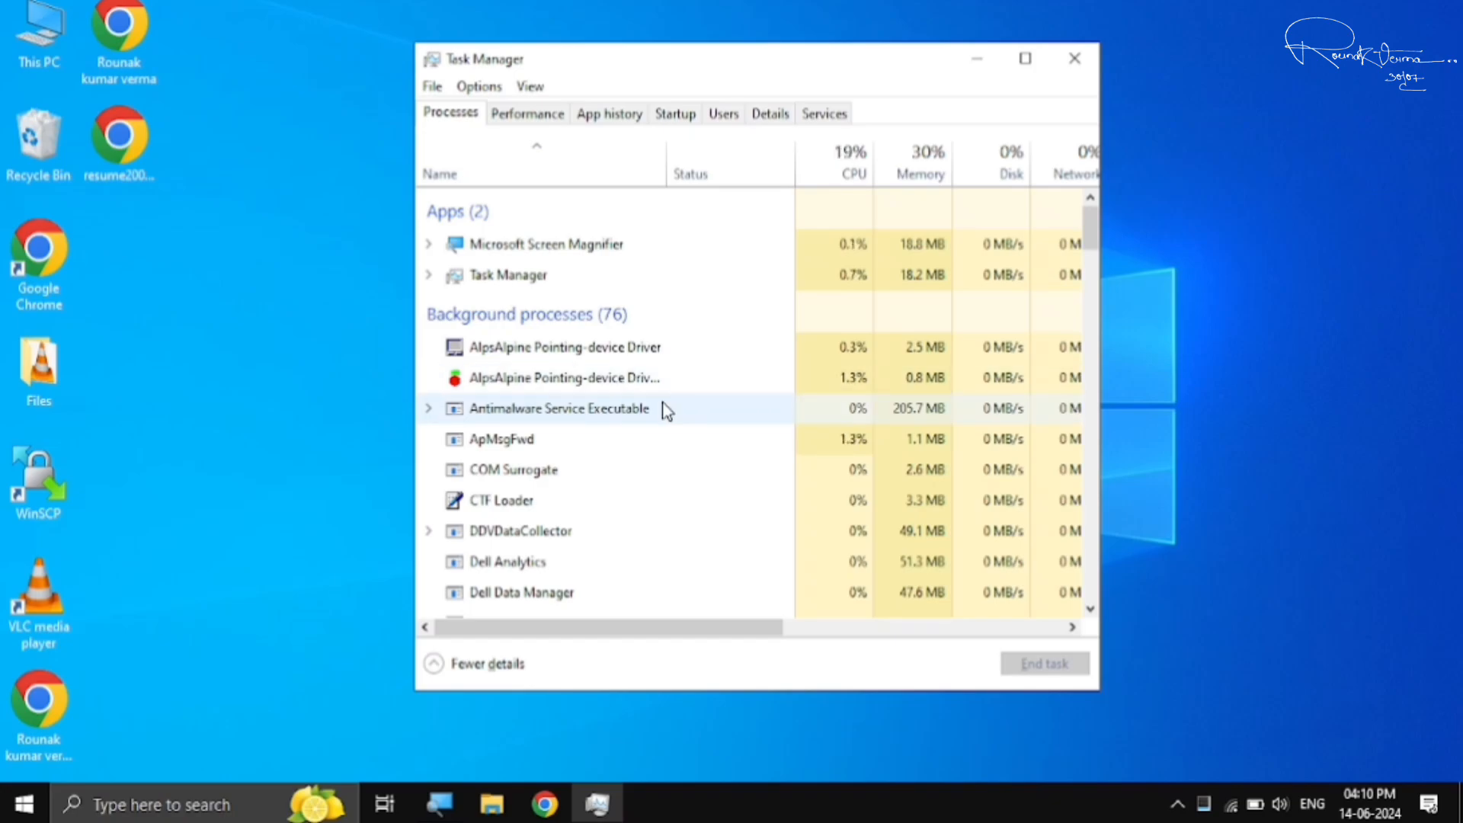
pyautogui.press('super+plus')
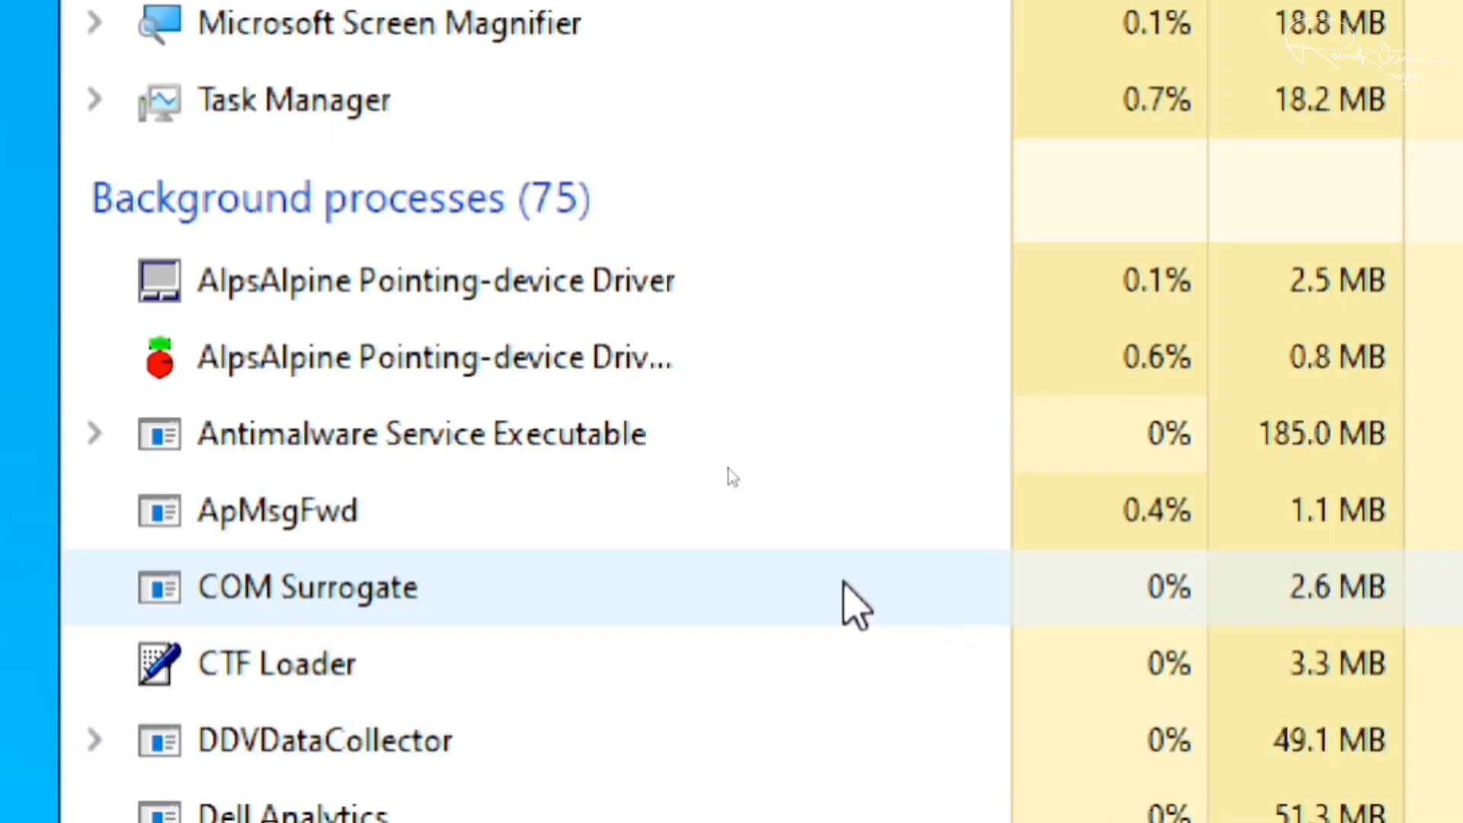
pyautogui.press('super+minus')
pyautogui.press('super+minus')
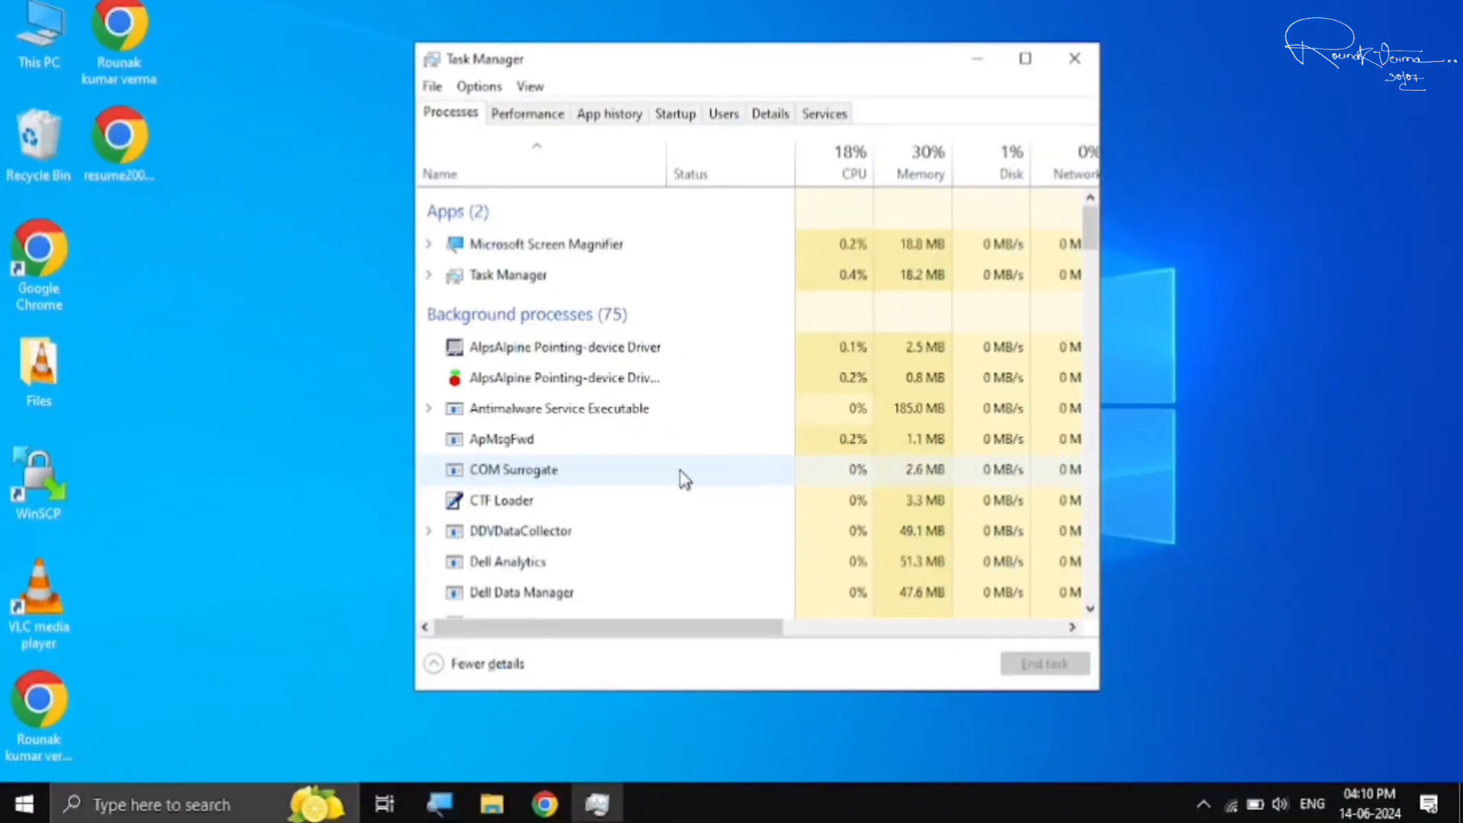
# Step: Examine the actions available for the ApMsgFwd background process, including End task and Resource values, and close Task Manager
pyautogui.rightClick(610, 440)
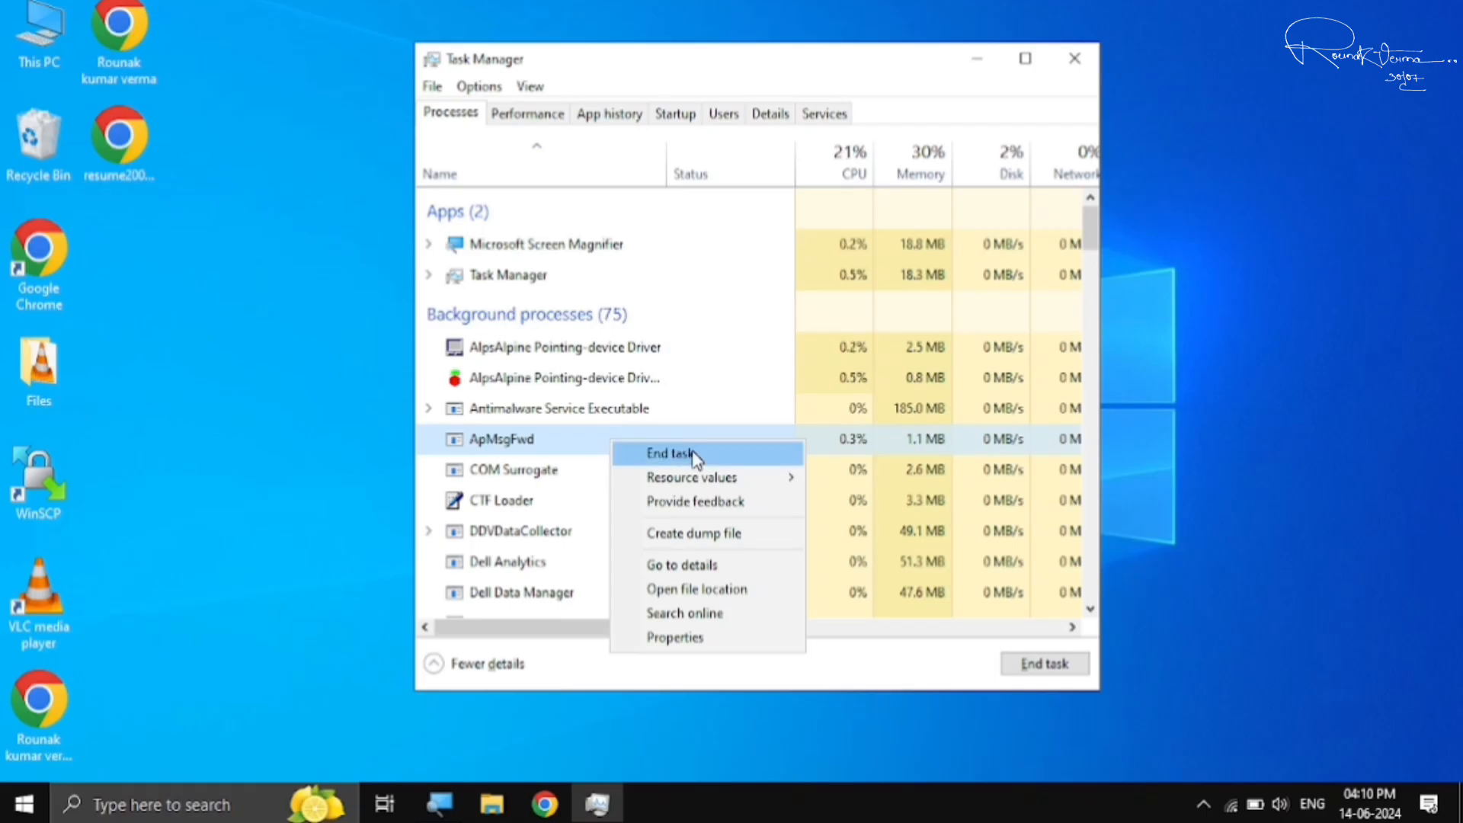
pyautogui.press('super+plus')
pyautogui.press('super+plus')
pyautogui.press('super+minus')
pyautogui.press('super+minus')
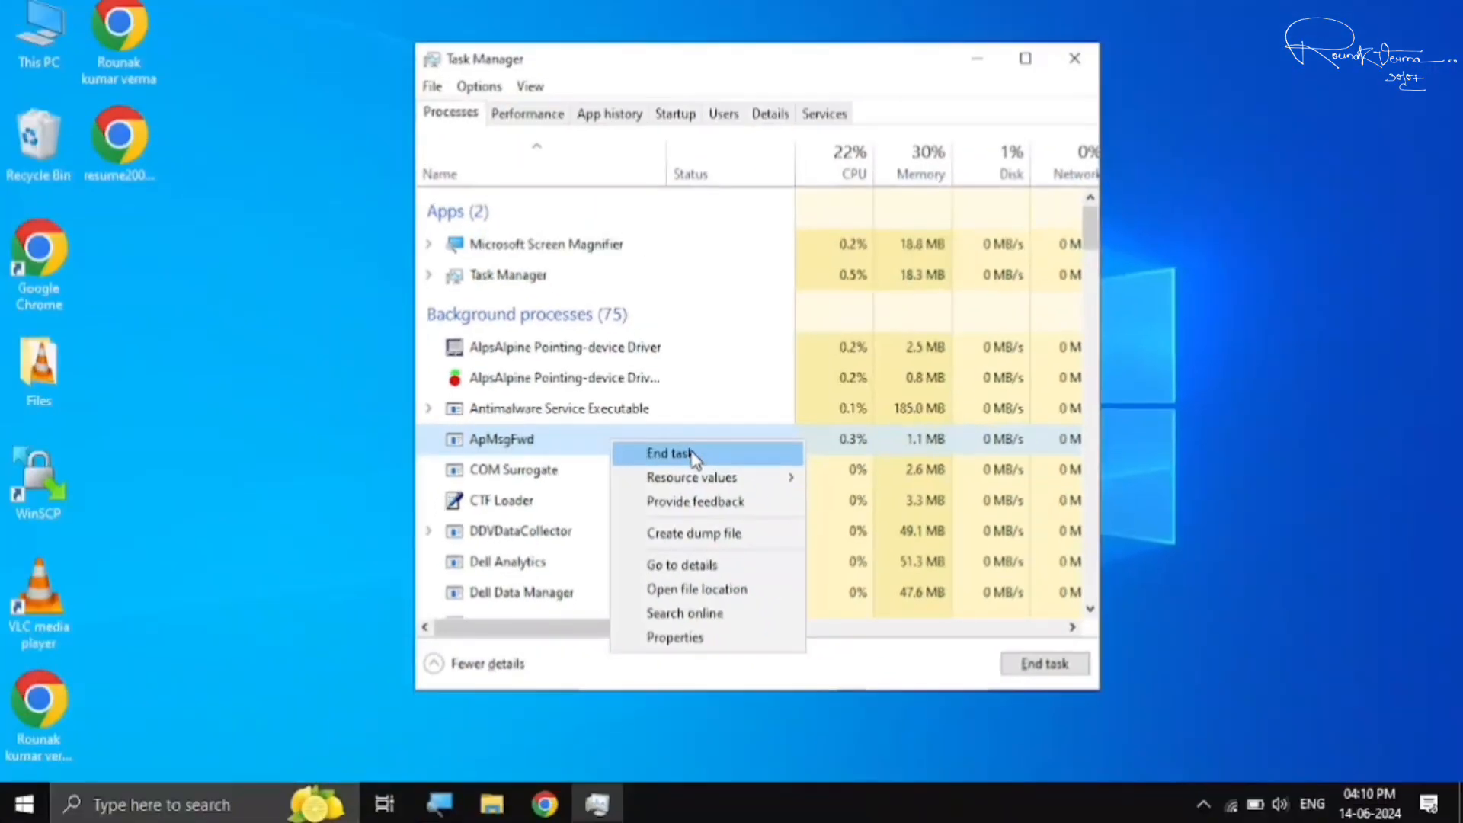
pyautogui.moveTo(612, 515)
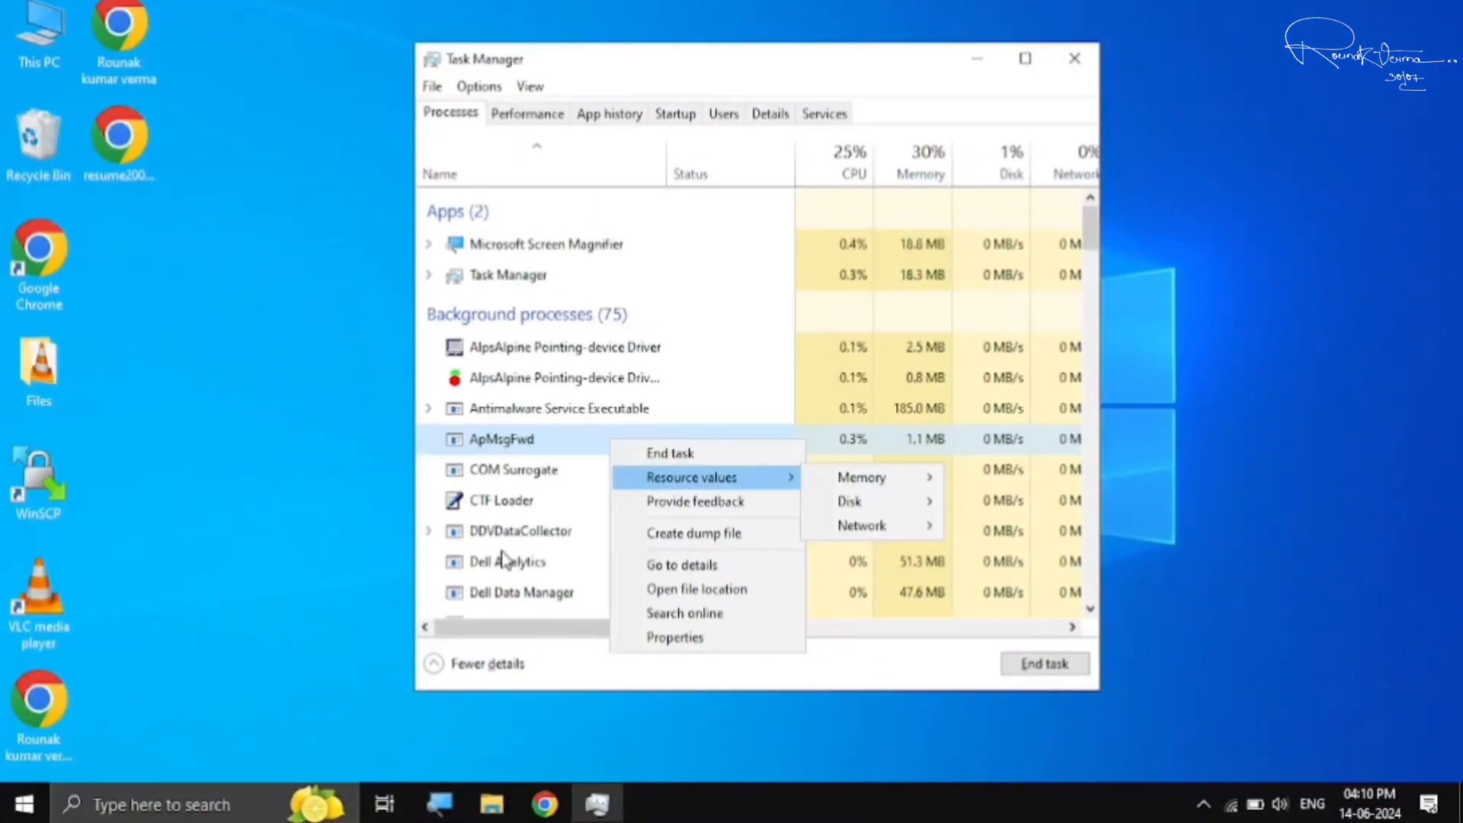
pyautogui.click(557, 669)
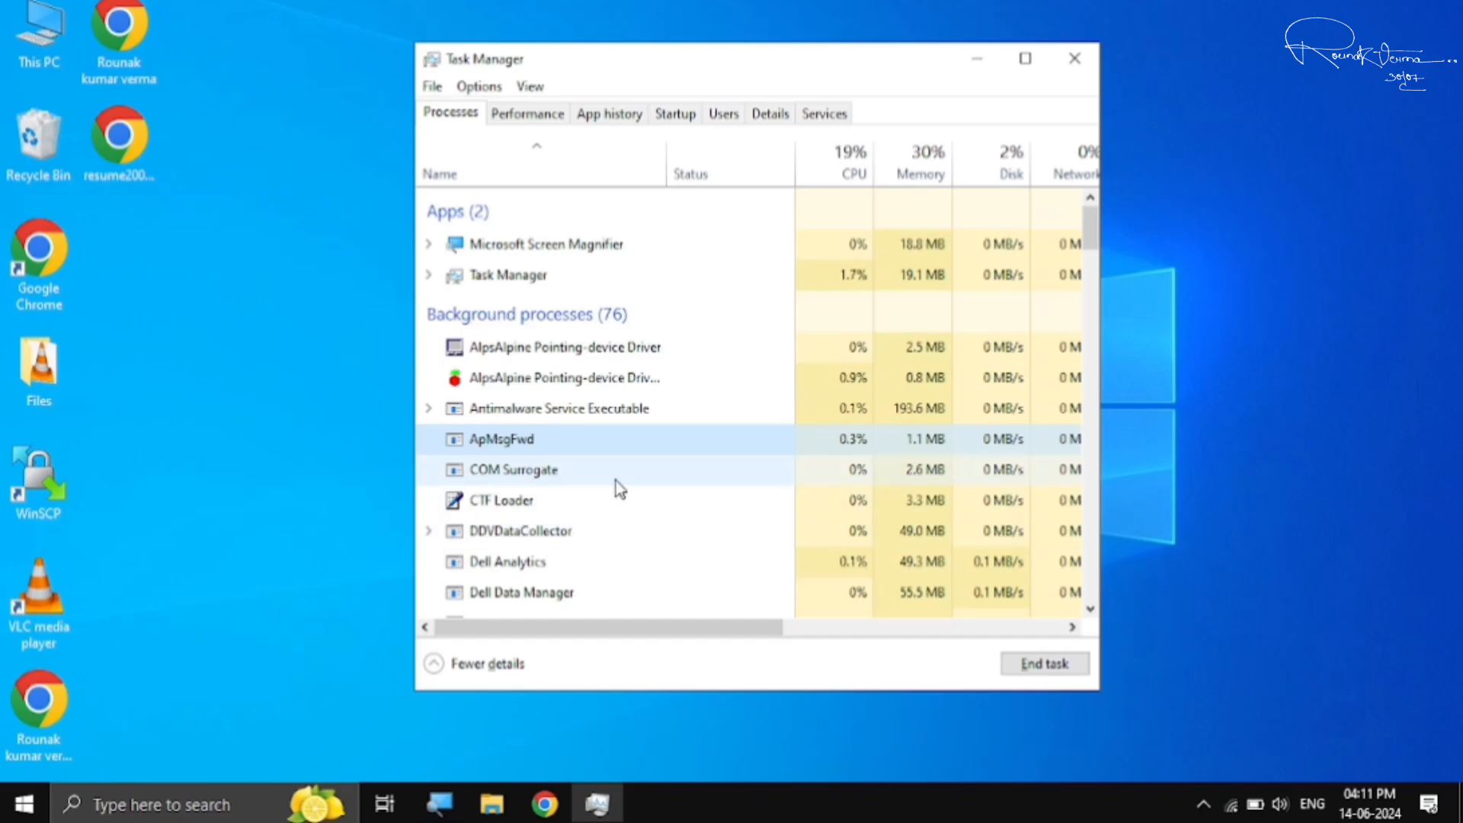
pyautogui.press('super+plus')
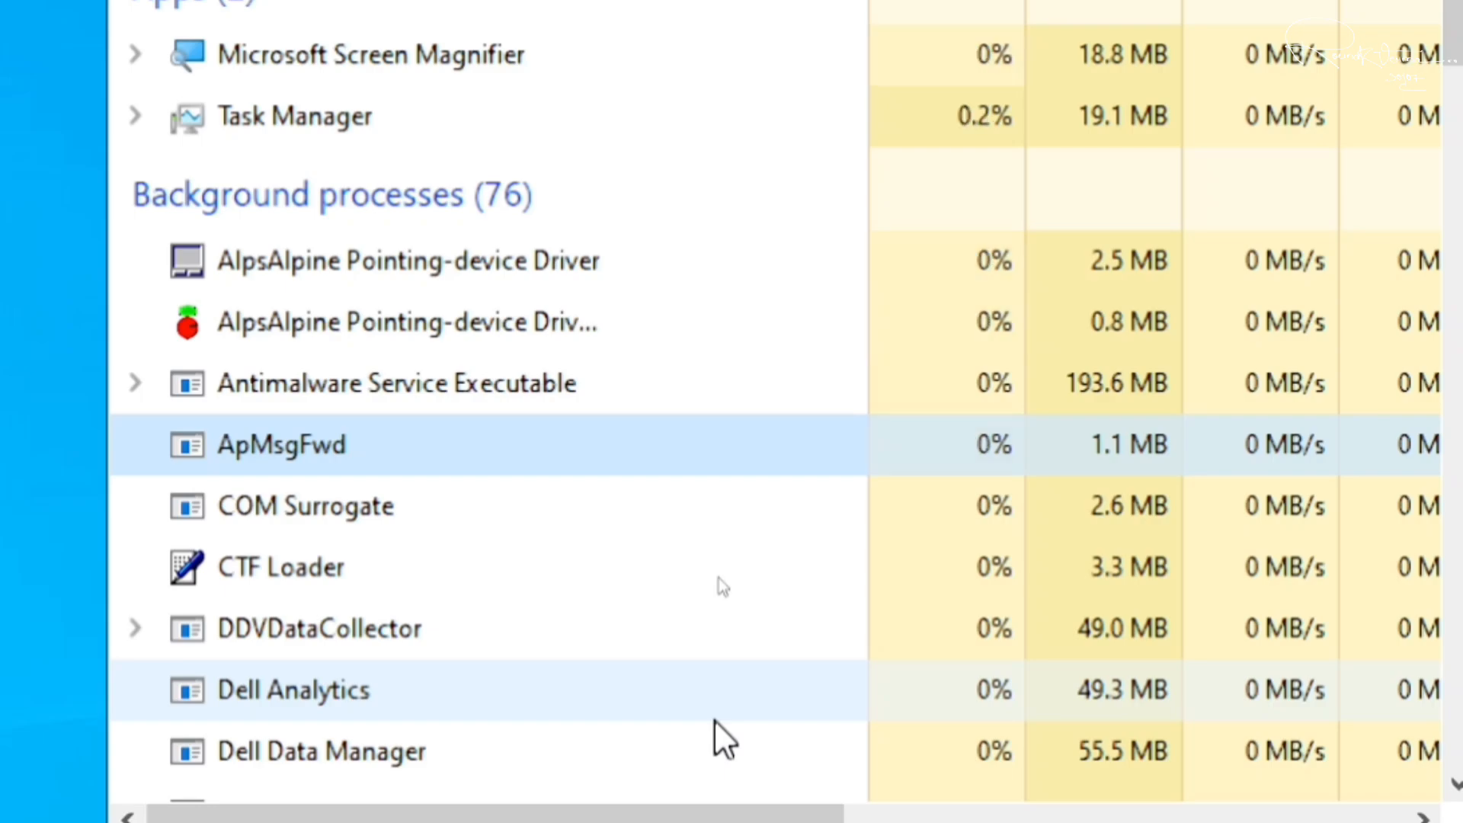
pyautogui.rightClick(661, 448)
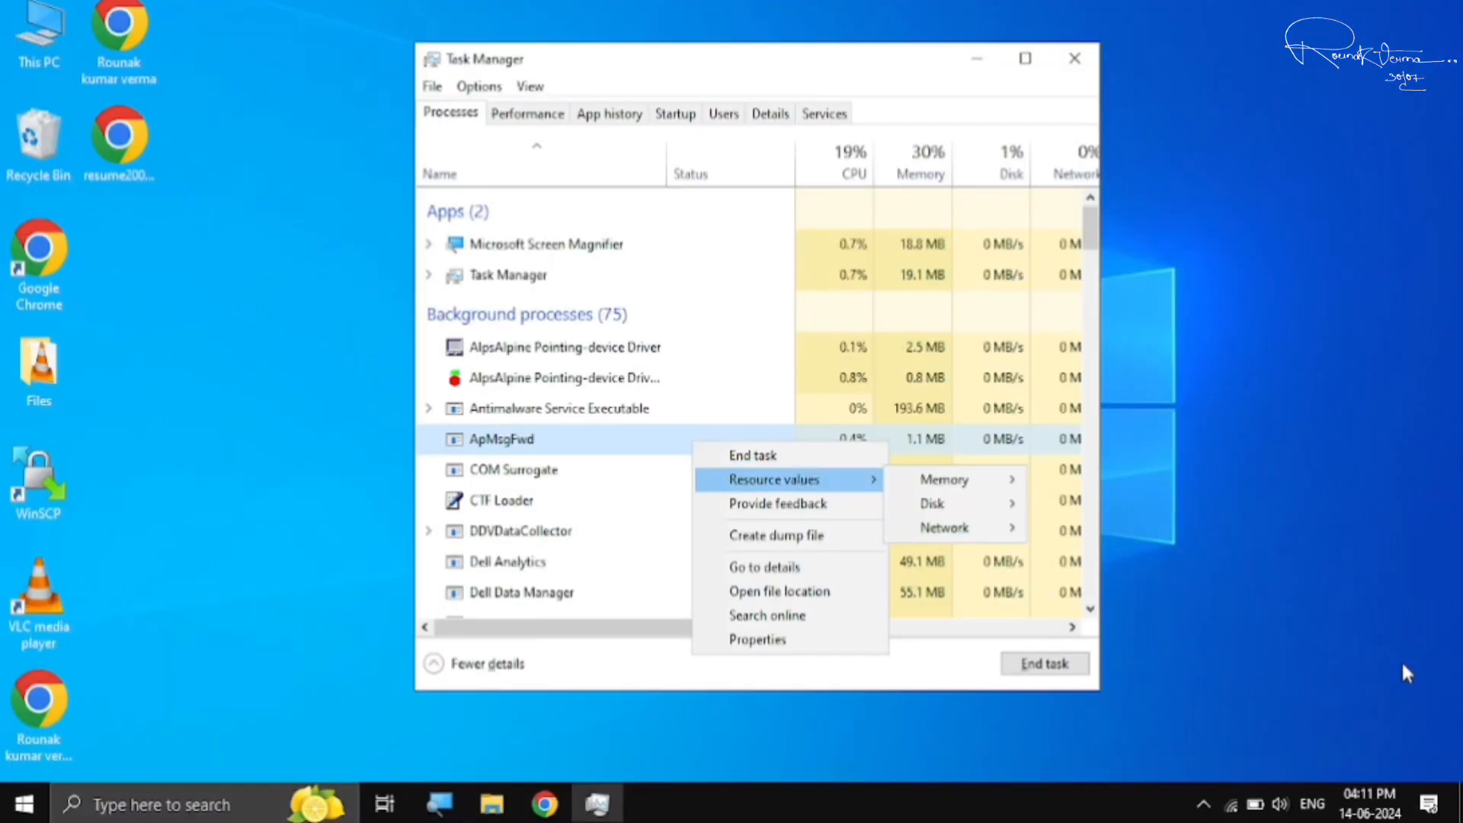
pyautogui.click(951, 7)
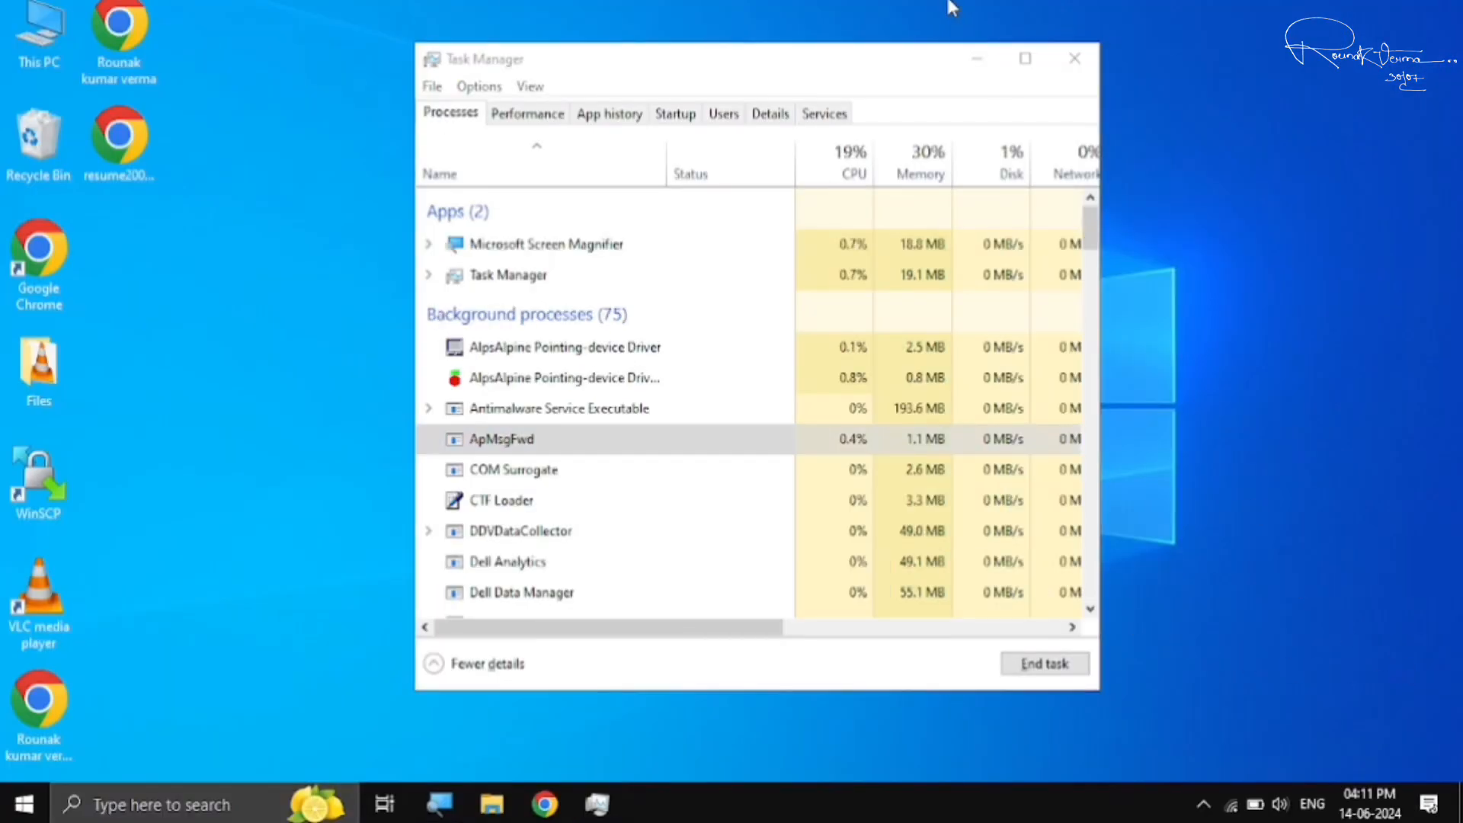
pyautogui.click(1074, 60)
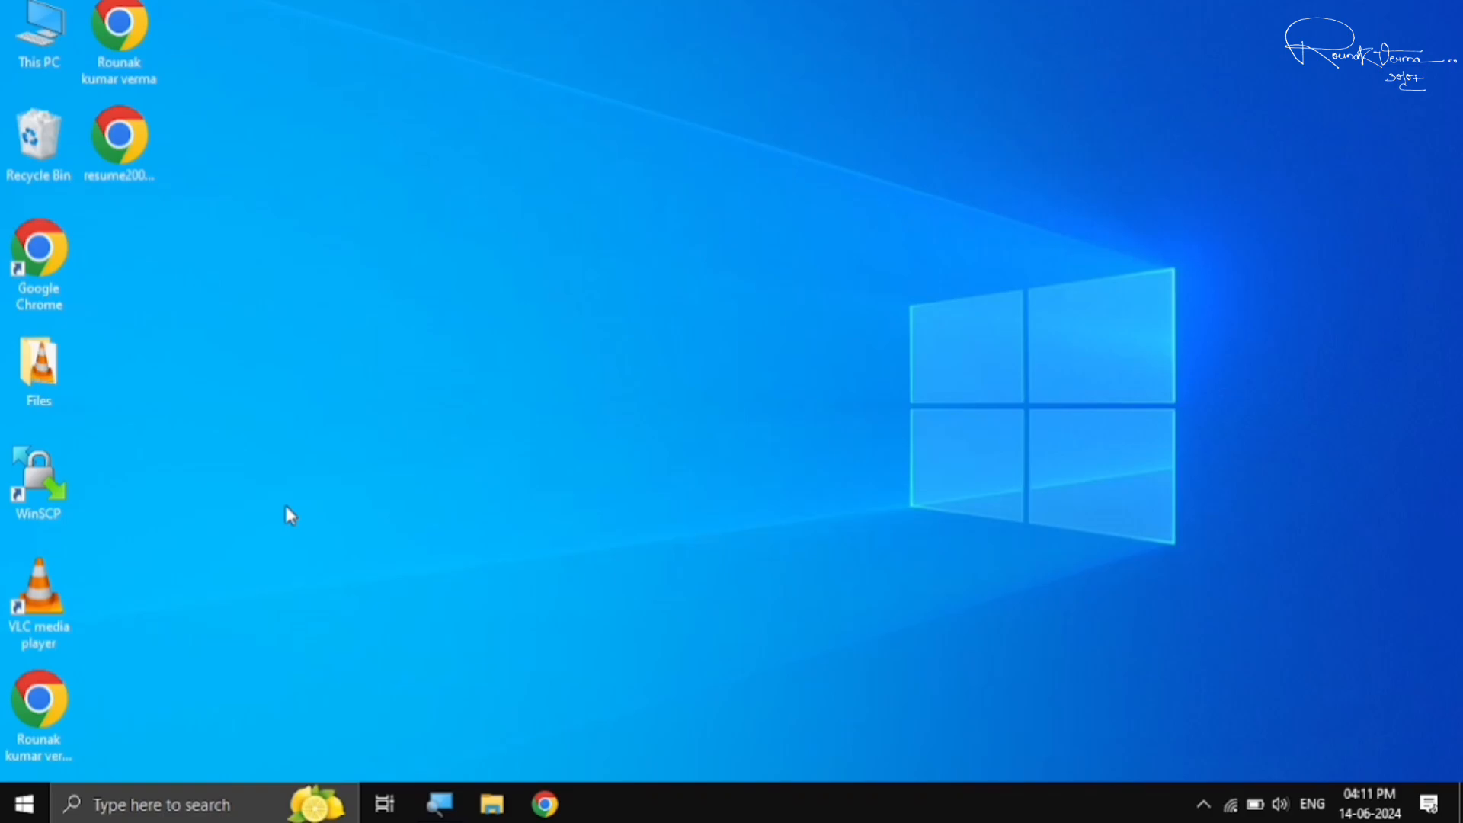
# Step: Search Windows for gpedit.msc and open the Local Group Policy Editor
pyautogui.click(23, 804)
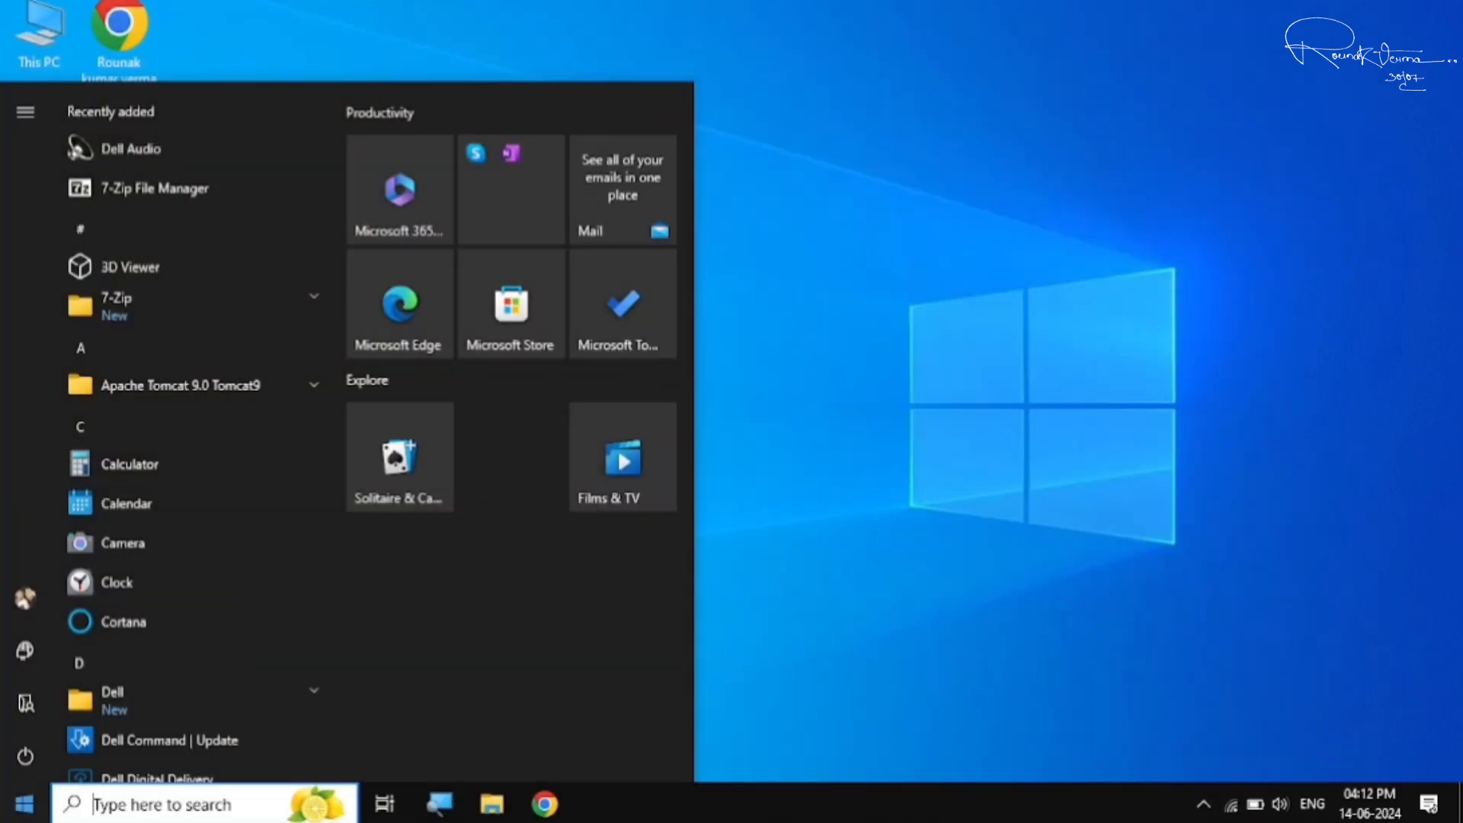
pyautogui.write('gpedit.')
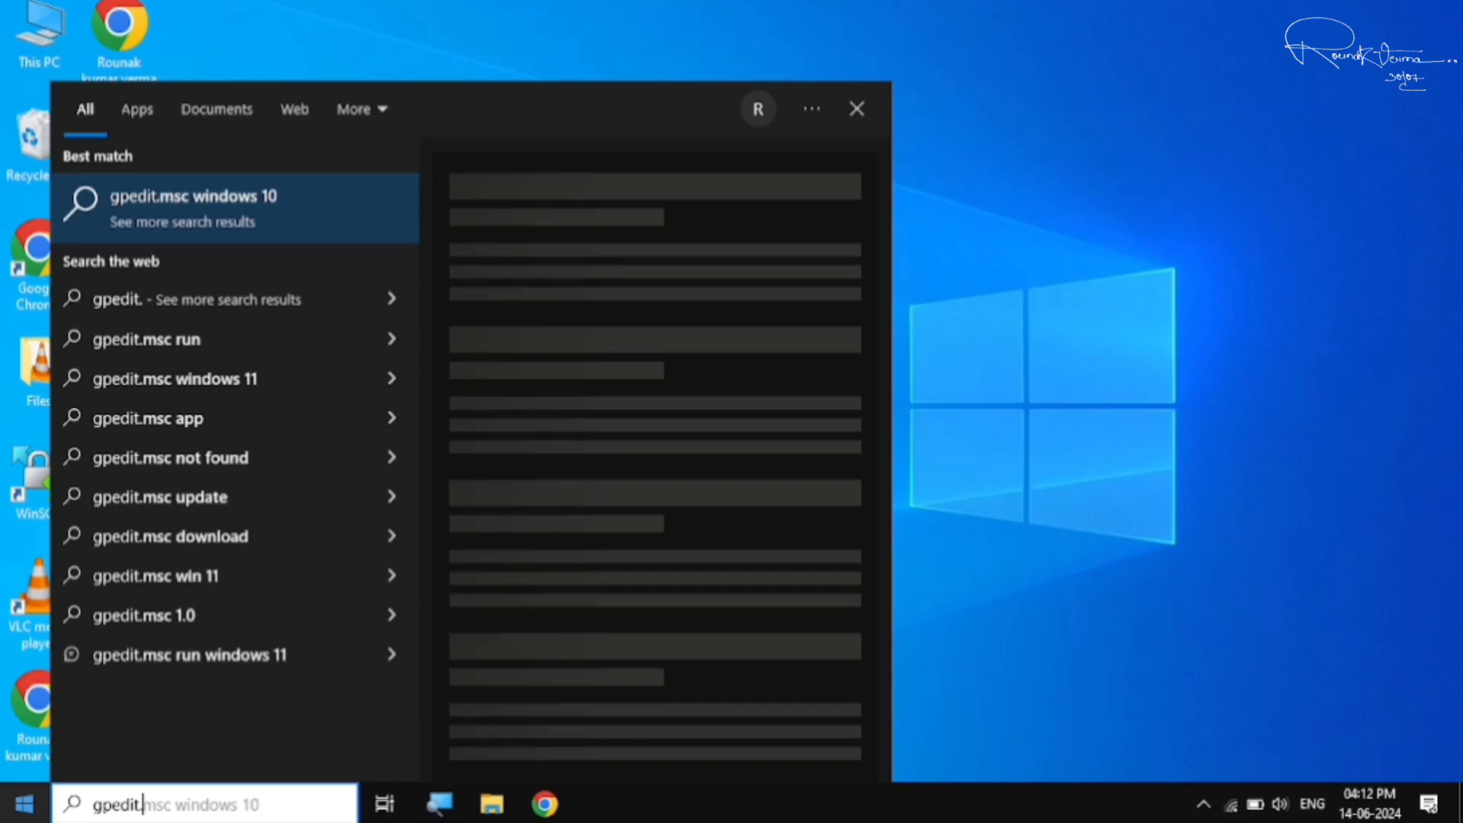
pyautogui.write('msc')
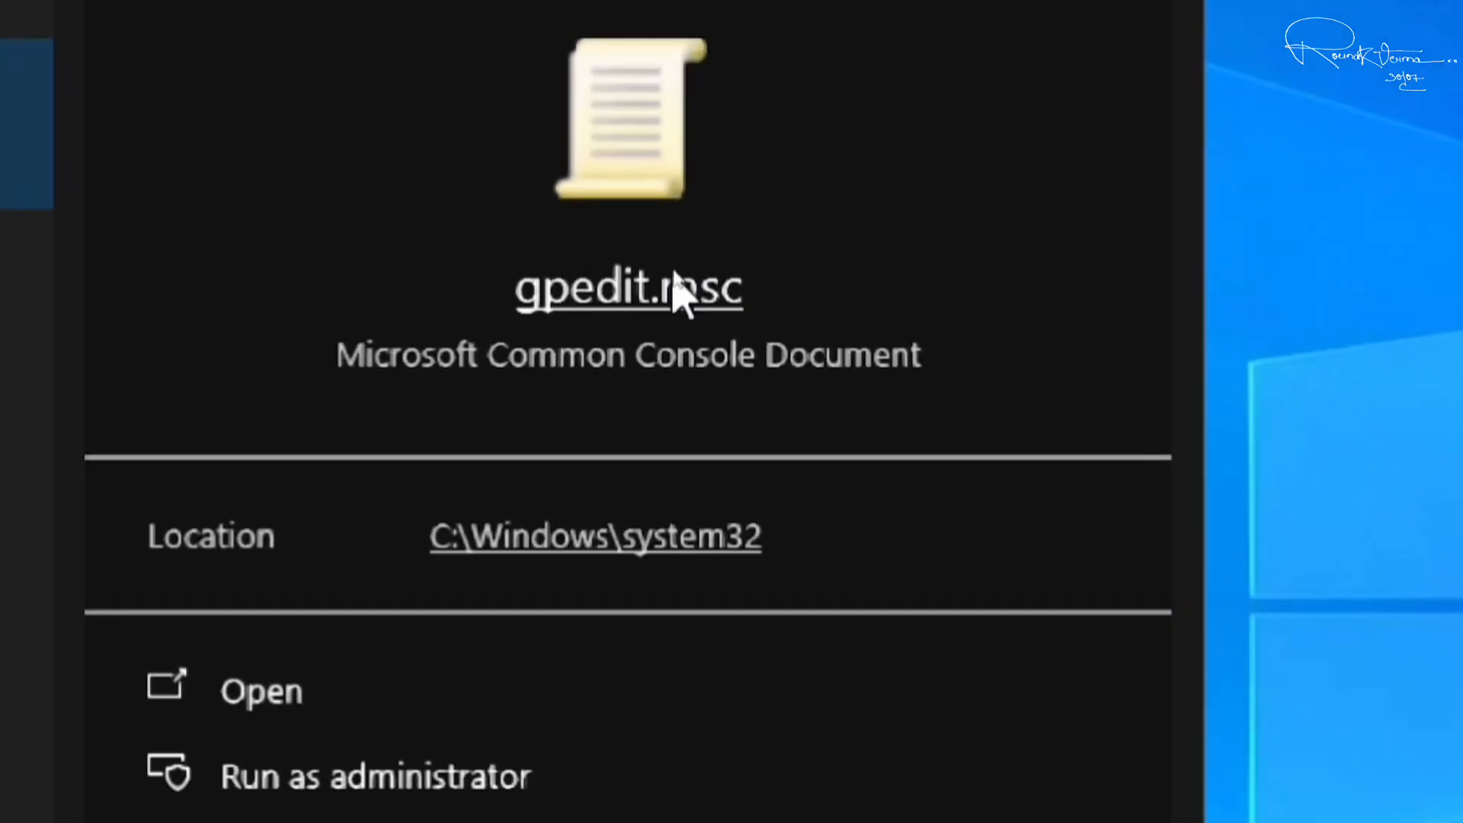
pyautogui.click(474, 702)
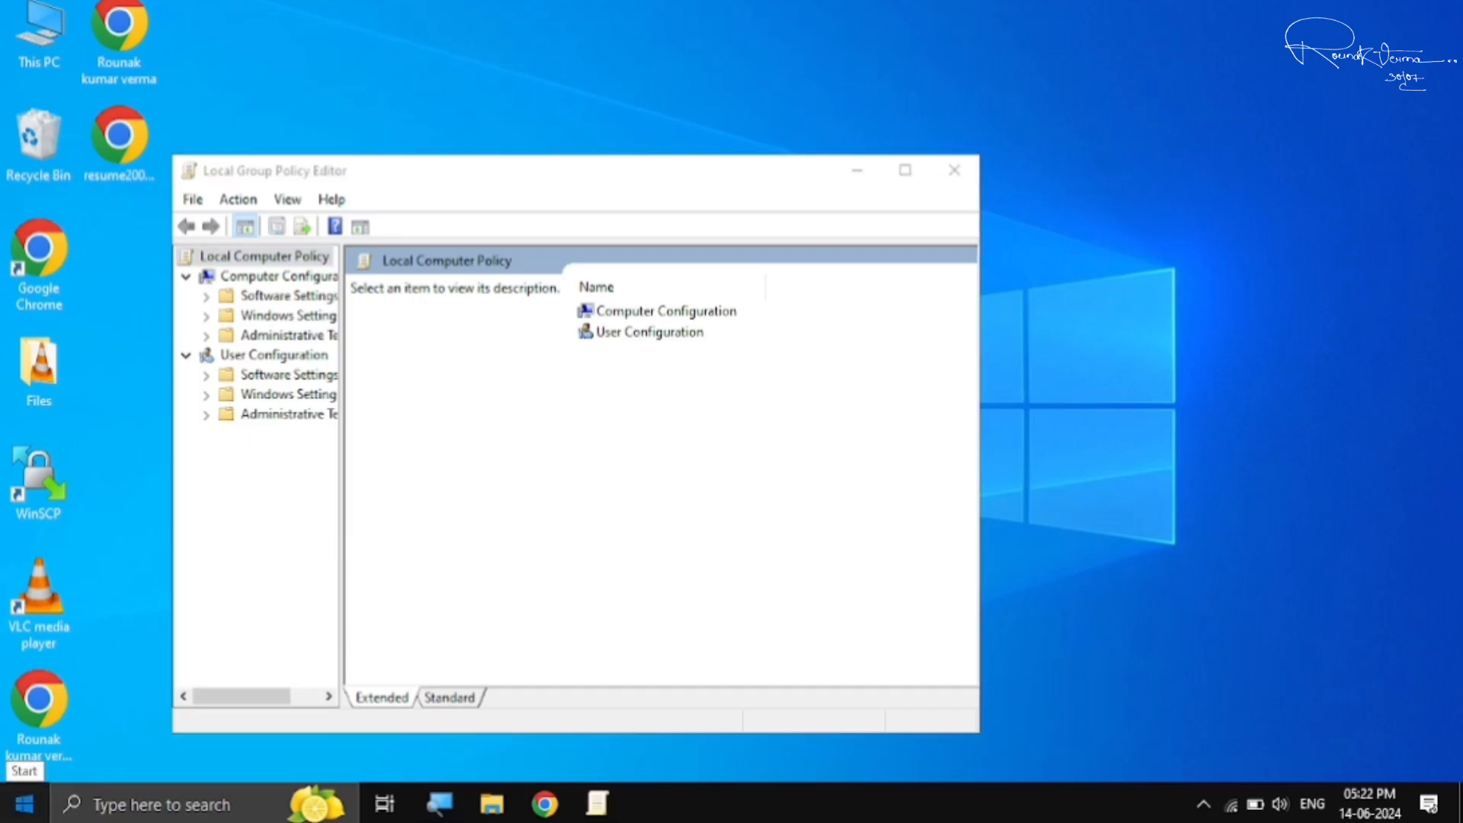
# Step: Search Windows for system, open System Information to review the system summary, and close it
pyautogui.click(25, 804)
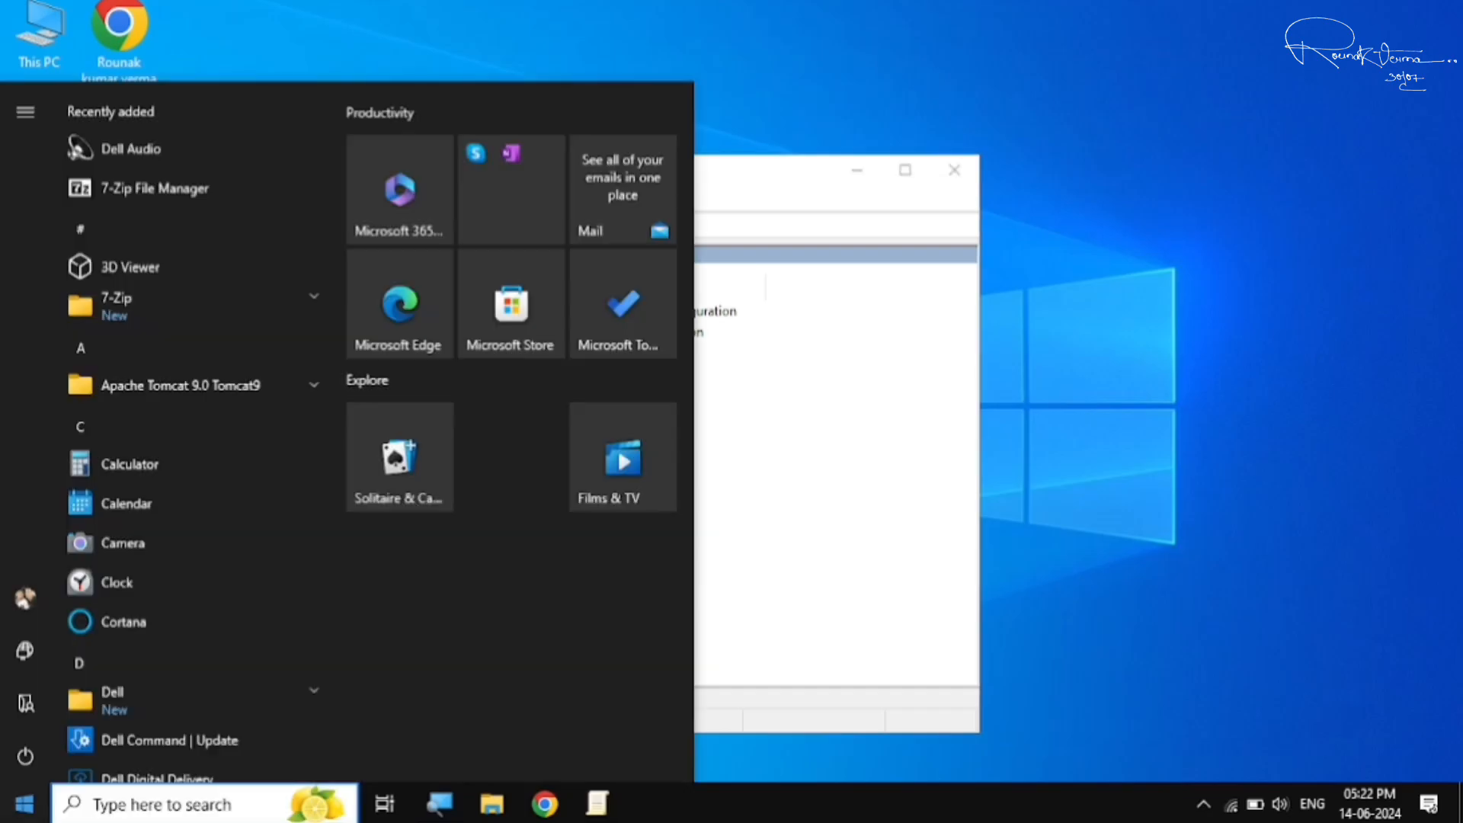
pyautogui.write('system')
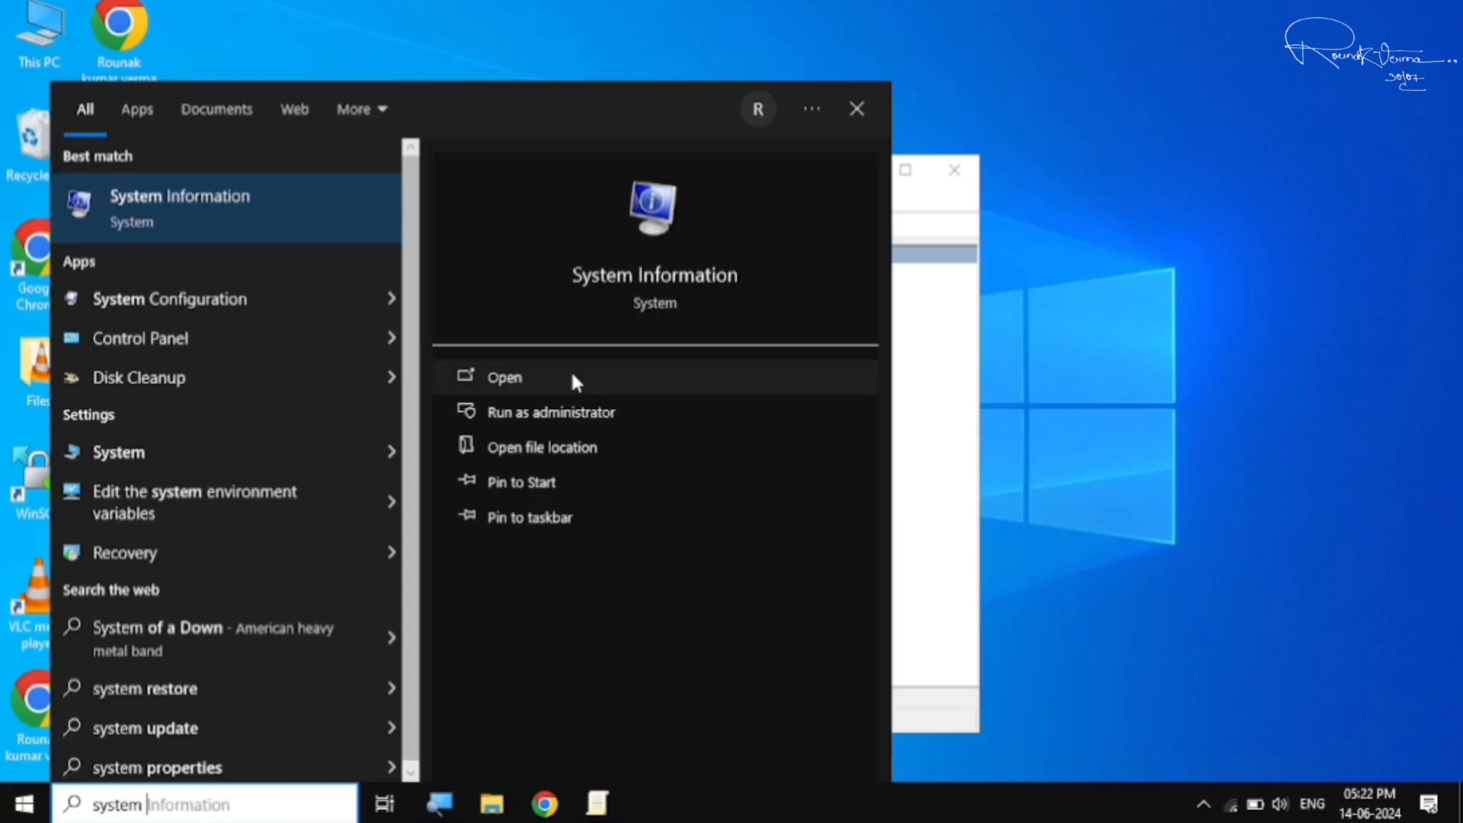
pyautogui.click(576, 377)
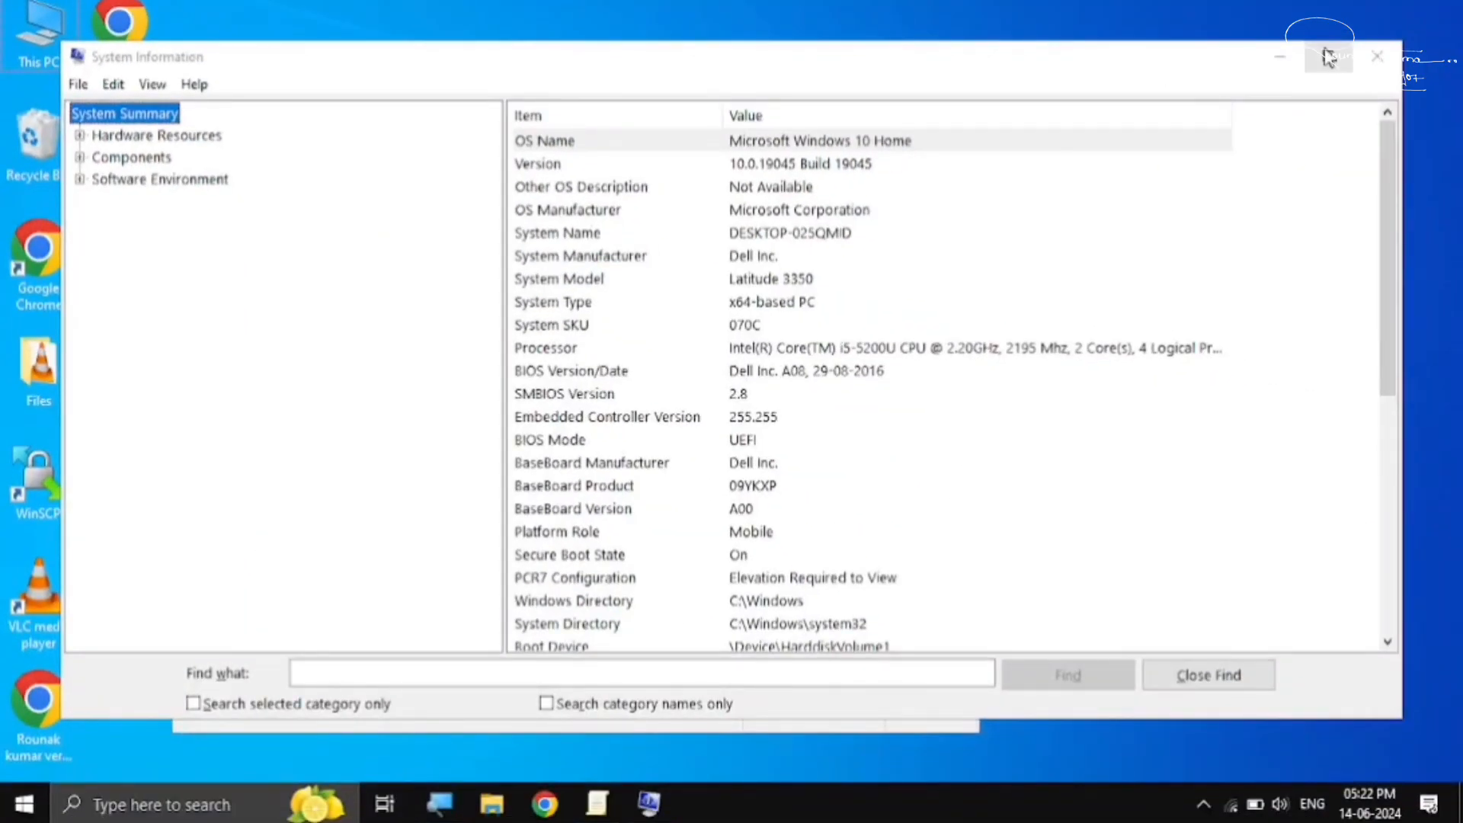
pyautogui.click(1377, 56)
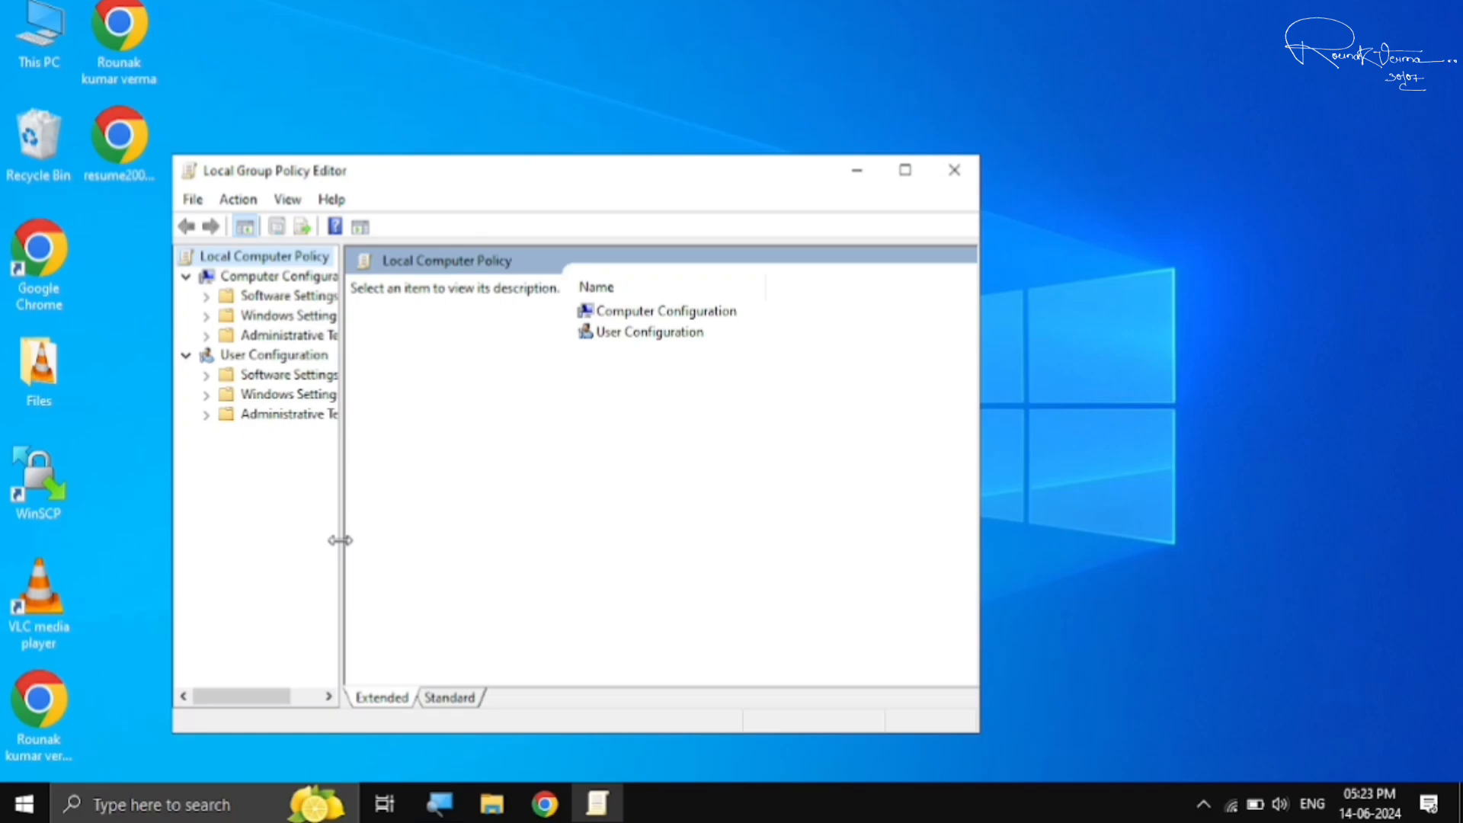
# Step: Open the Power Management policies under Computer Configuration, Administrative Templates, System, widening the policy tree for readability
pyautogui.moveTo(340, 462); pyautogui.dragTo(406, 462)
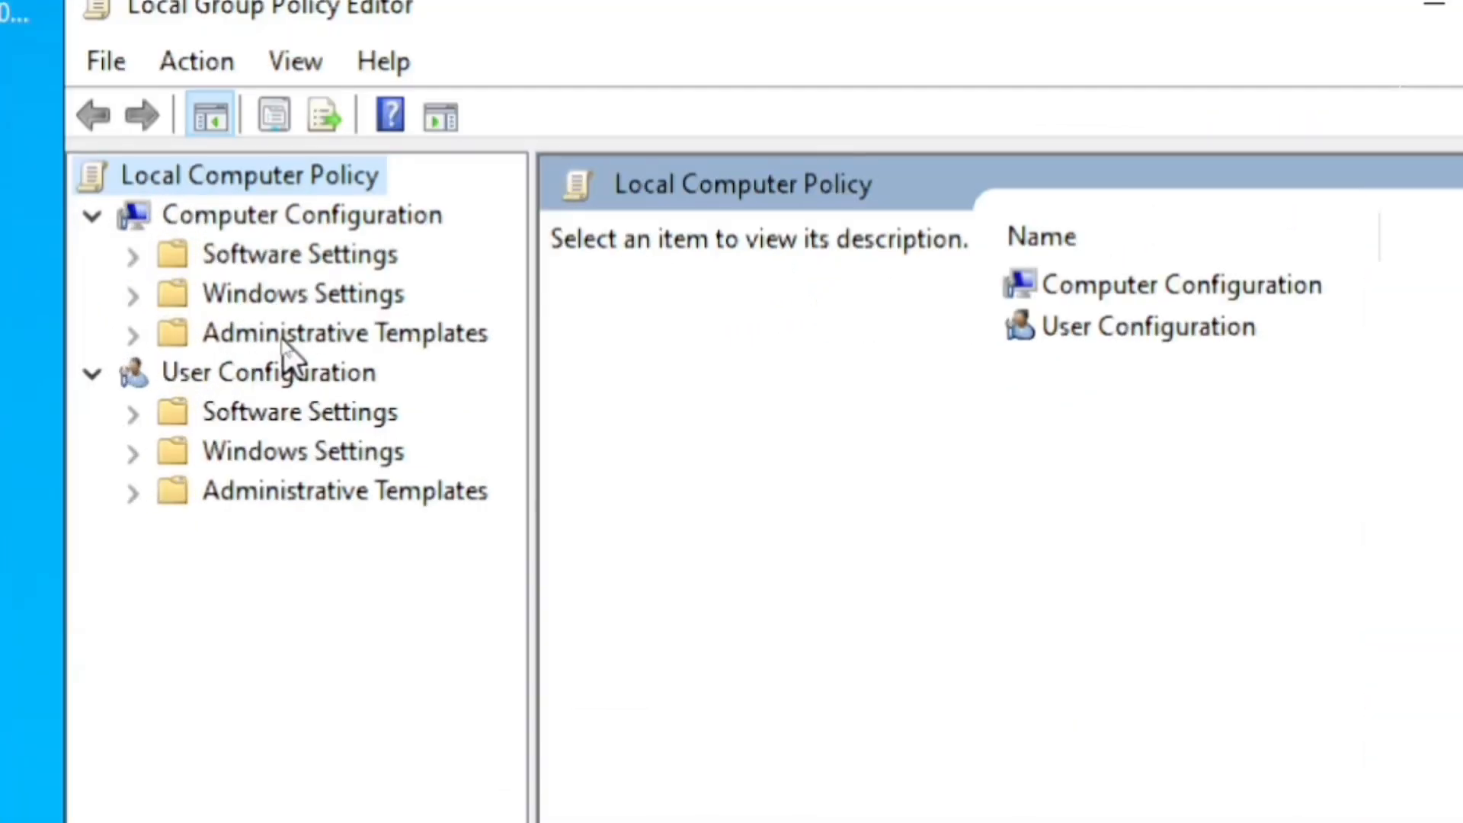
pyautogui.click(297, 333)
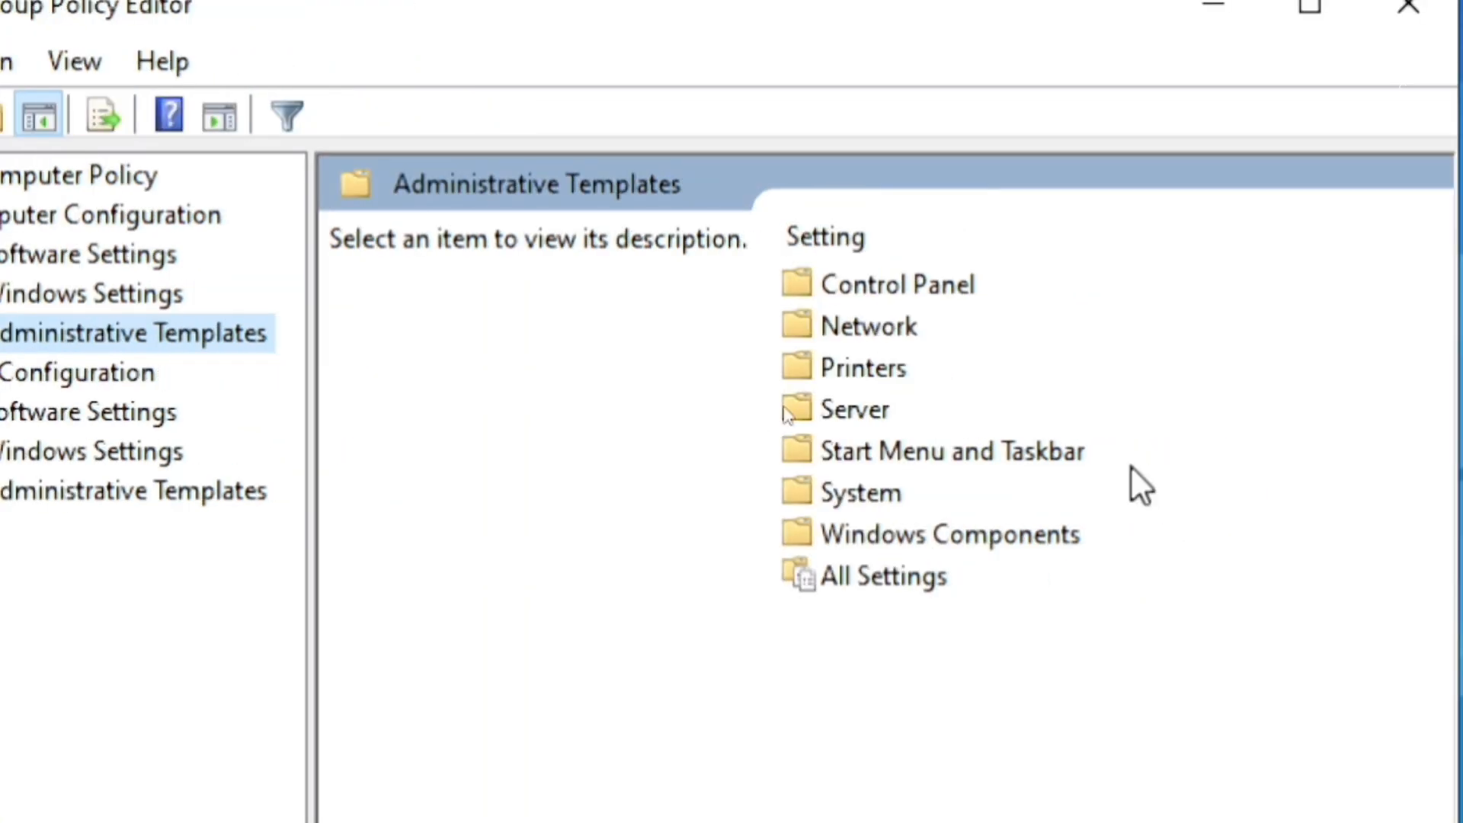
pyautogui.click(843, 496)
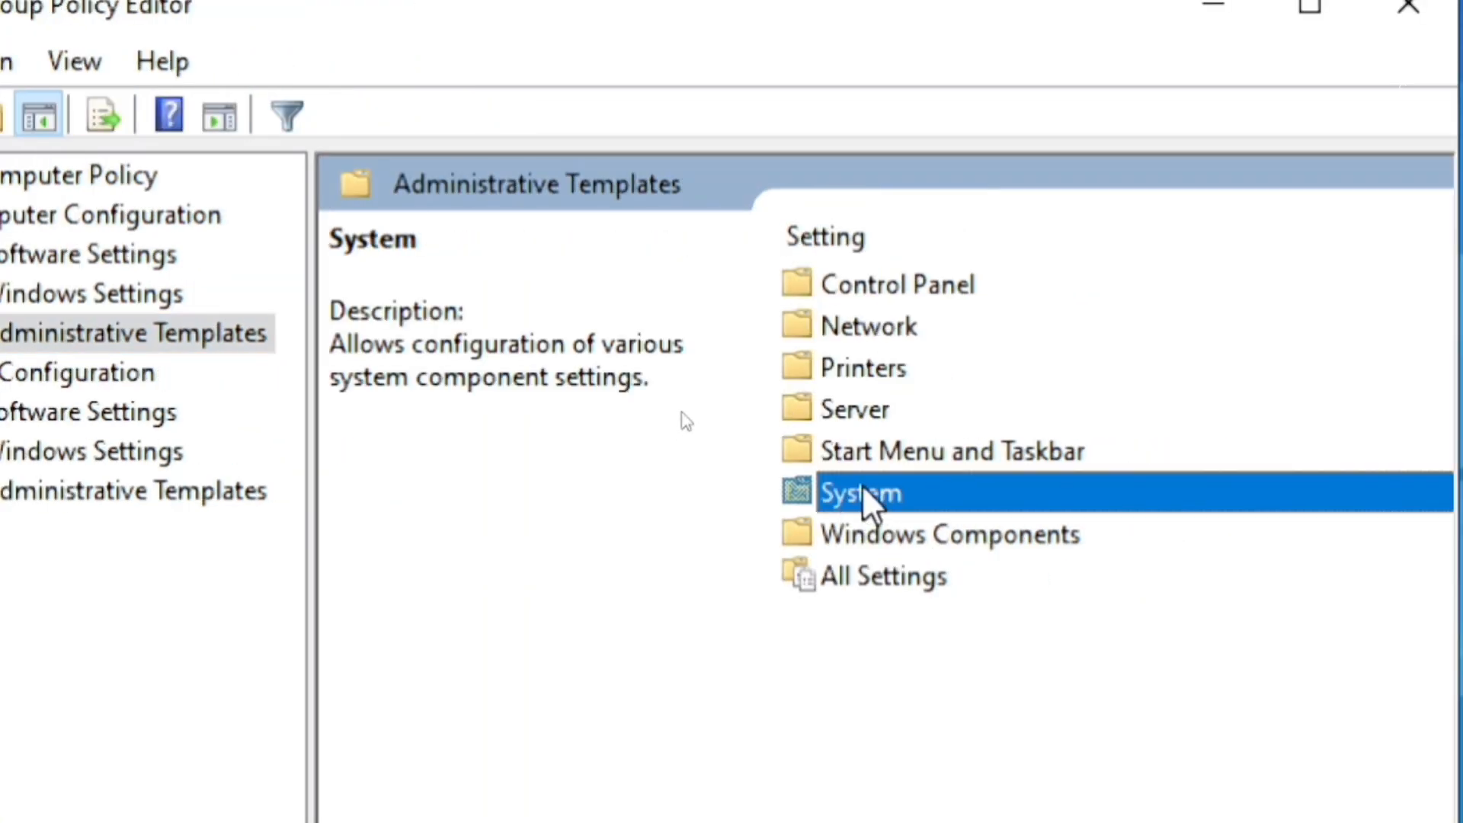
pyautogui.doubleClick(861, 492)
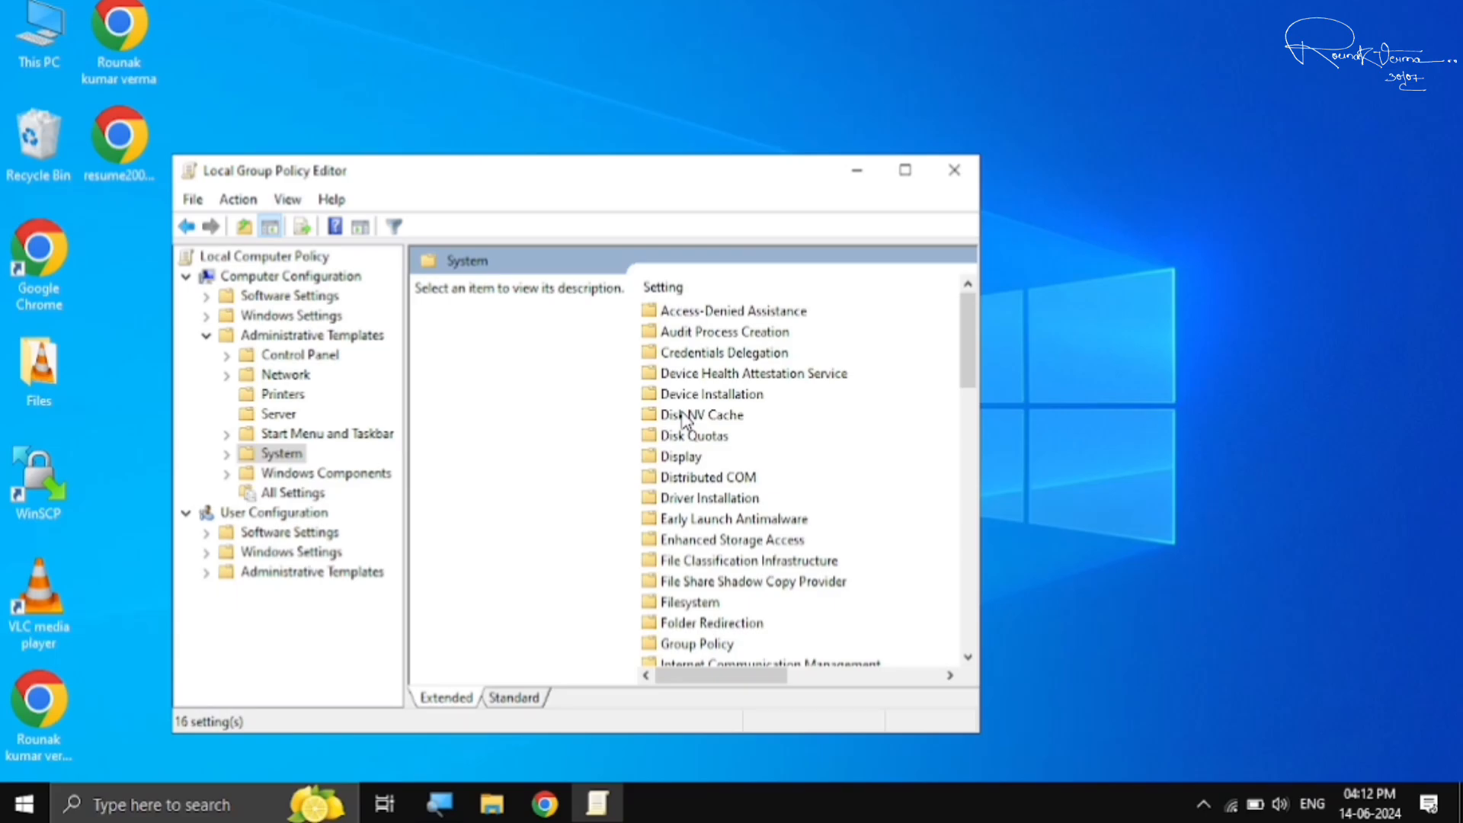
pyautogui.click(684, 419)
pyautogui.press('p')
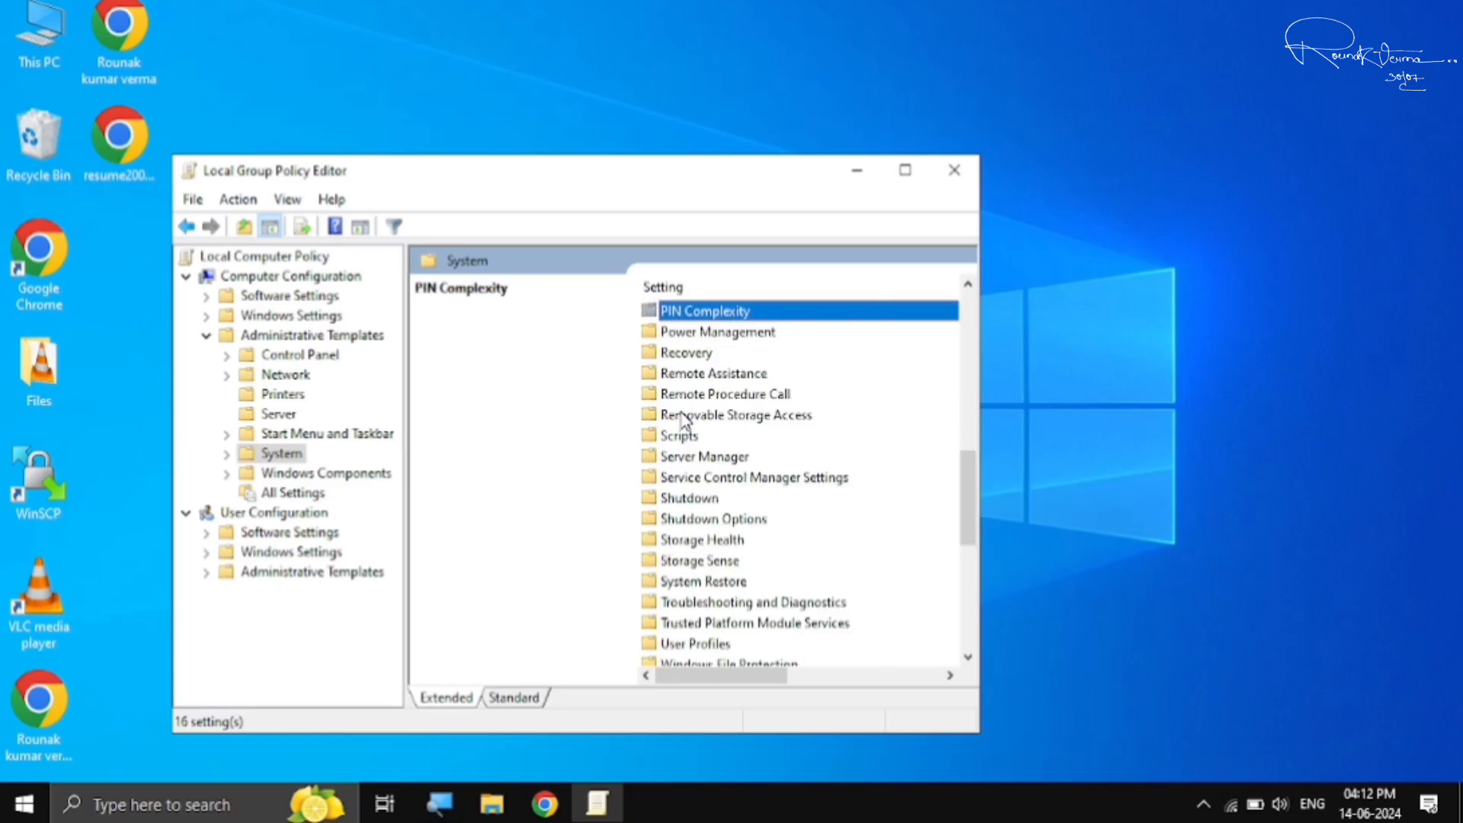
pyautogui.click(736, 331)
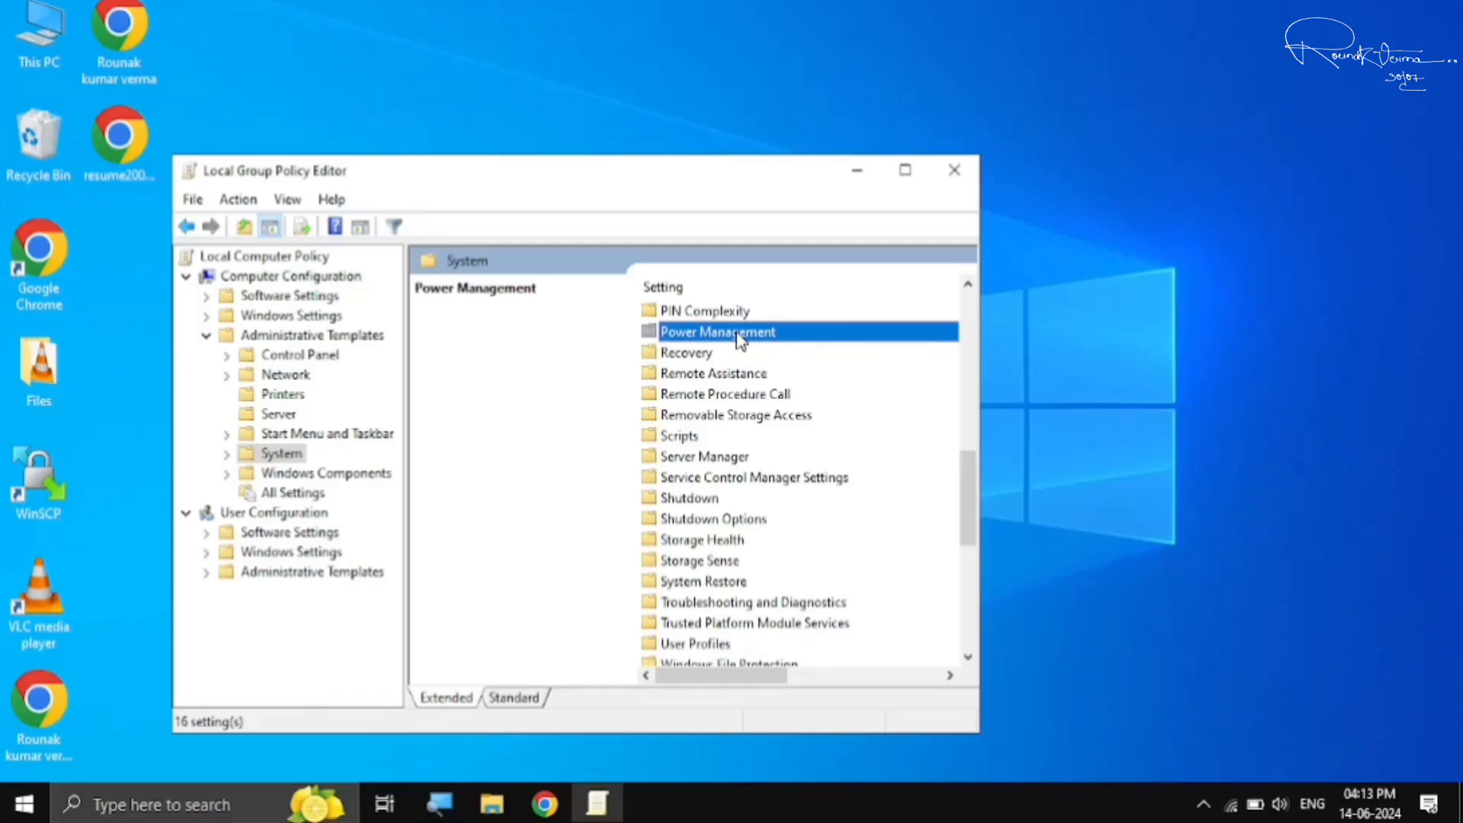
pyautogui.doubleClick(738, 338)
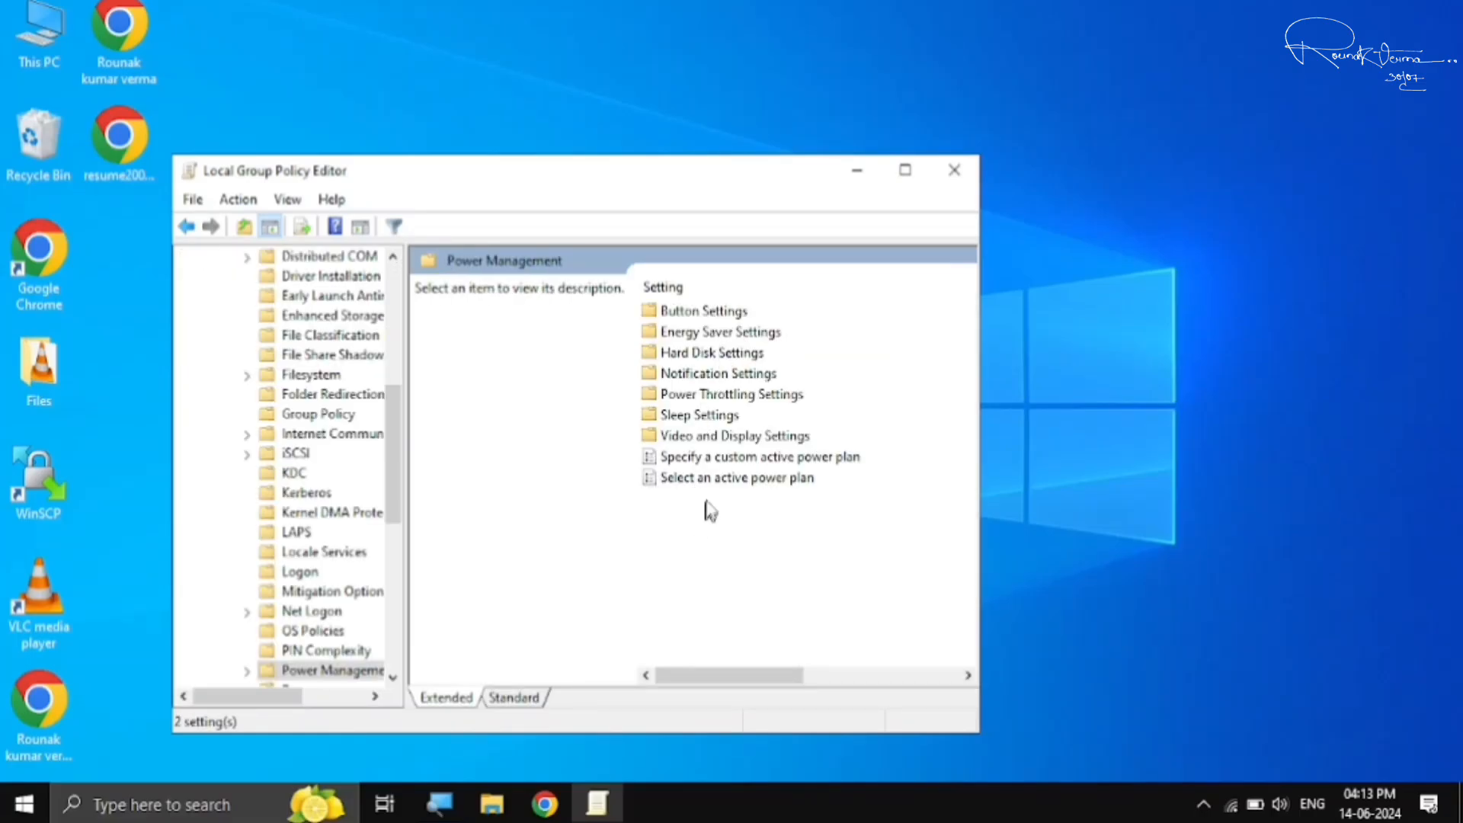
# Step: Set the Turn off Power Throttling policy in Power Throttling Settings to Enabled, apply it and close the policy editor
pyautogui.click(716, 395)
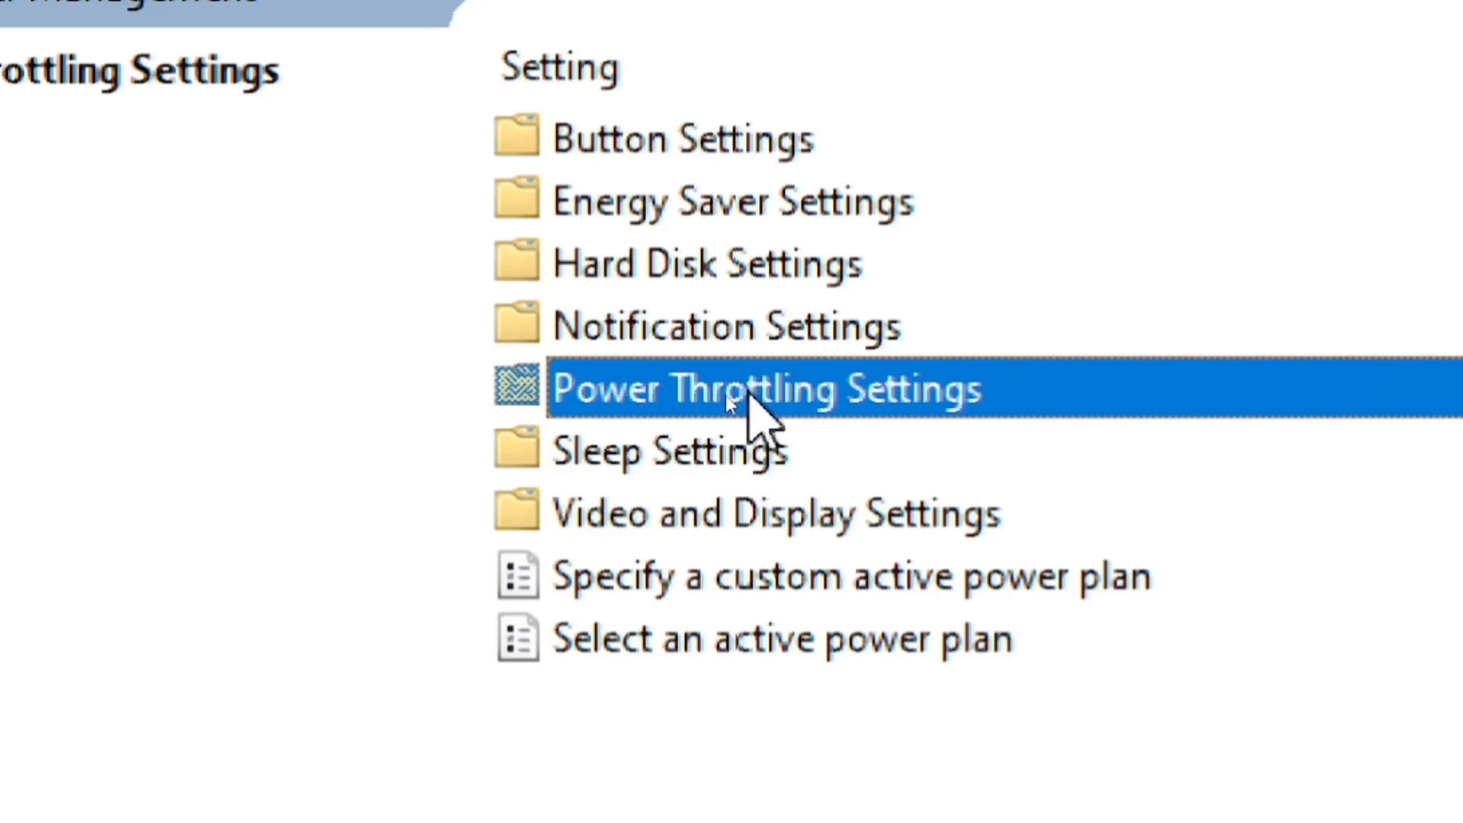
pyautogui.doubleClick(748, 395)
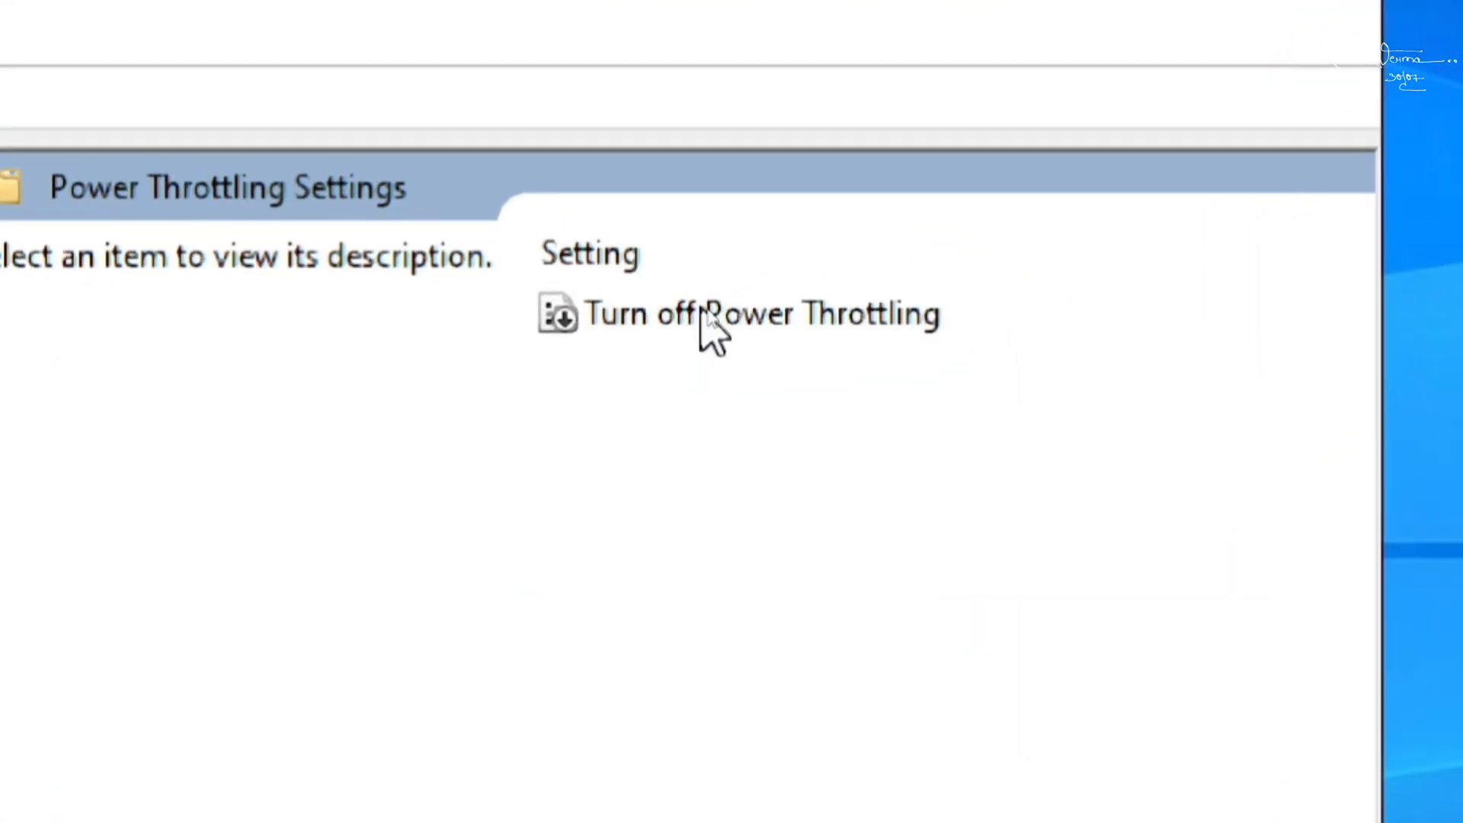
pyautogui.doubleClick(710, 313)
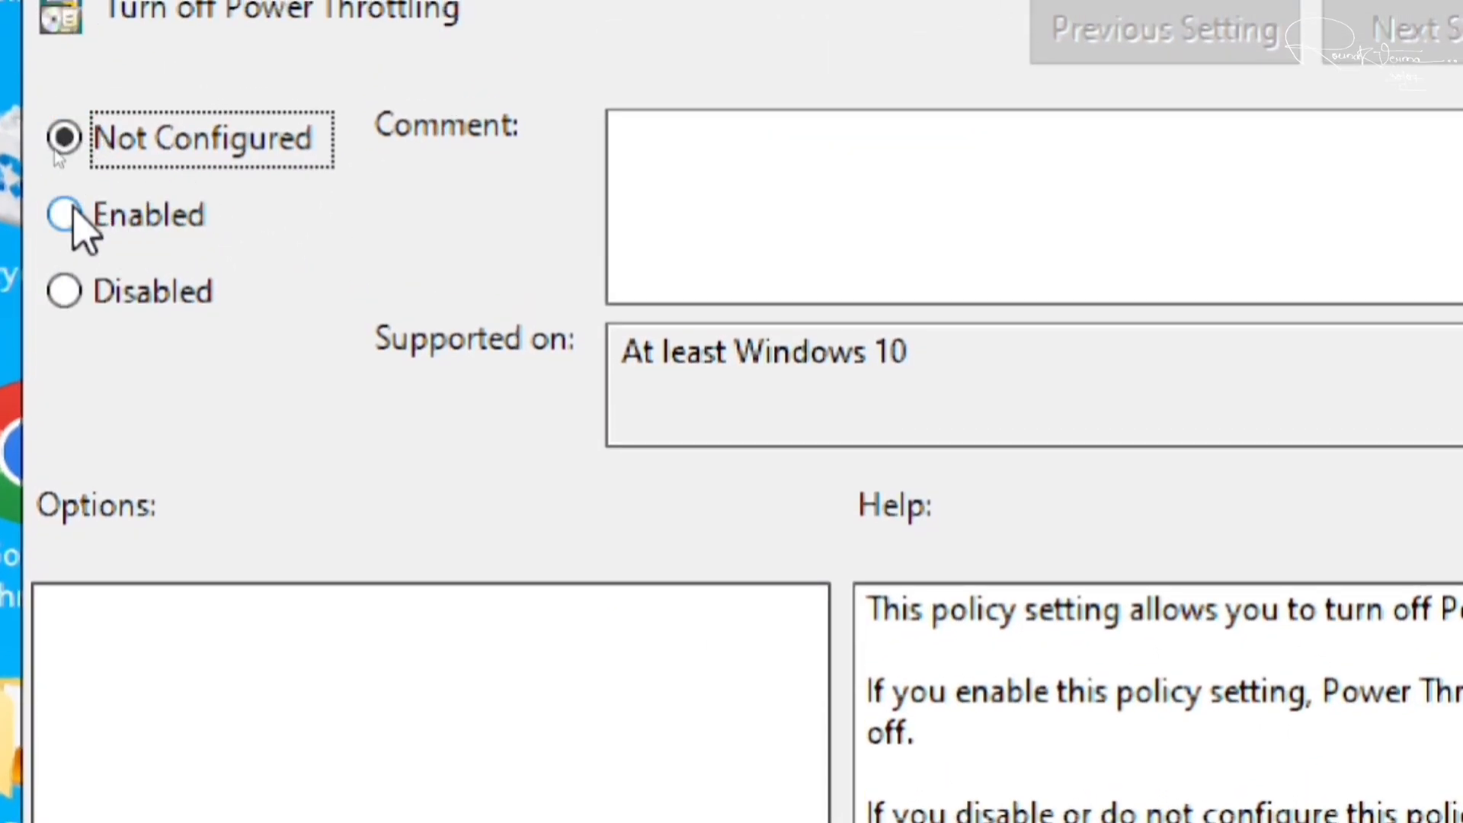
pyautogui.click(69, 219)
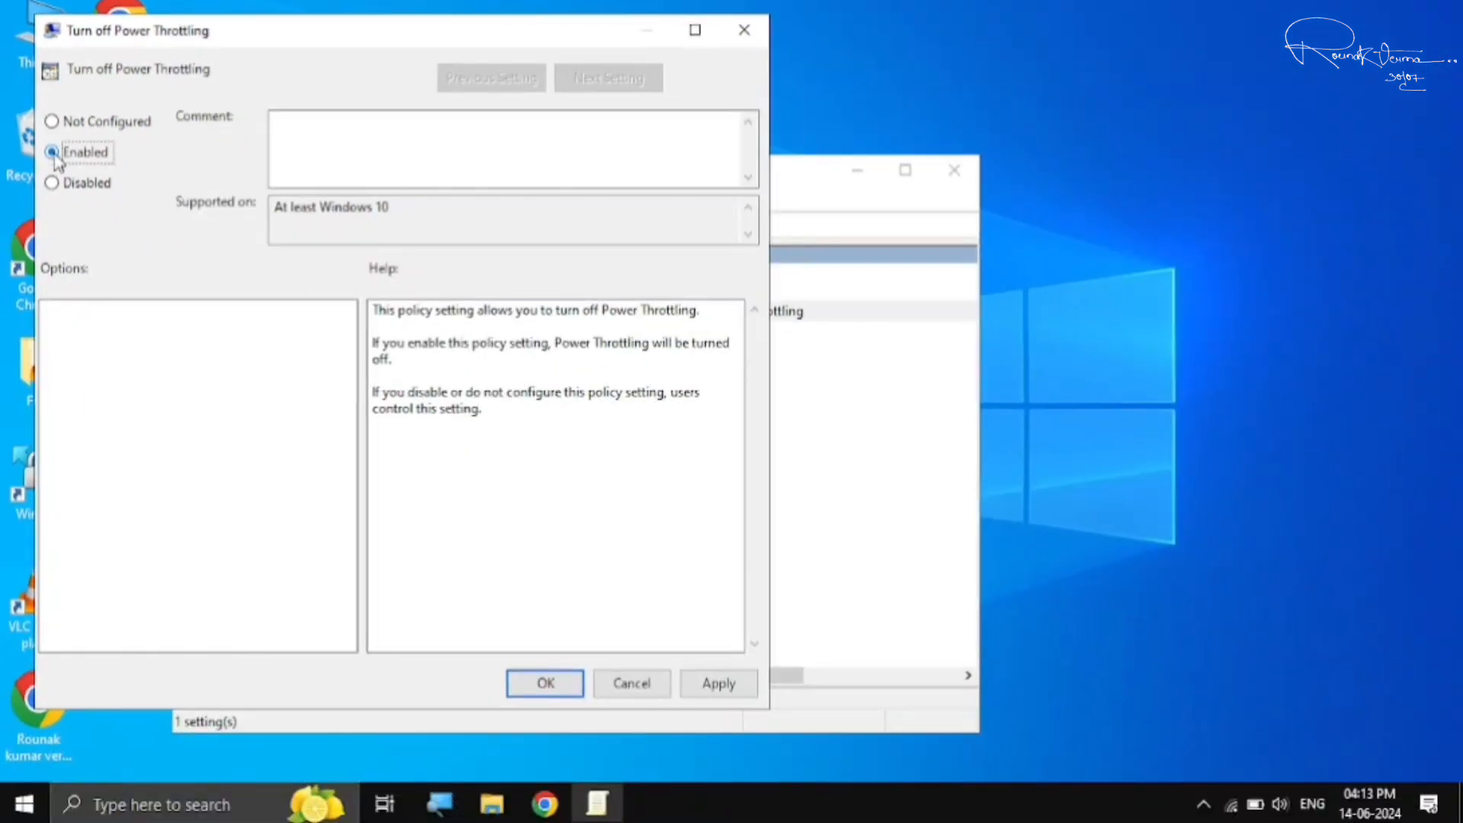
pyautogui.click(718, 683)
pyautogui.click(546, 683)
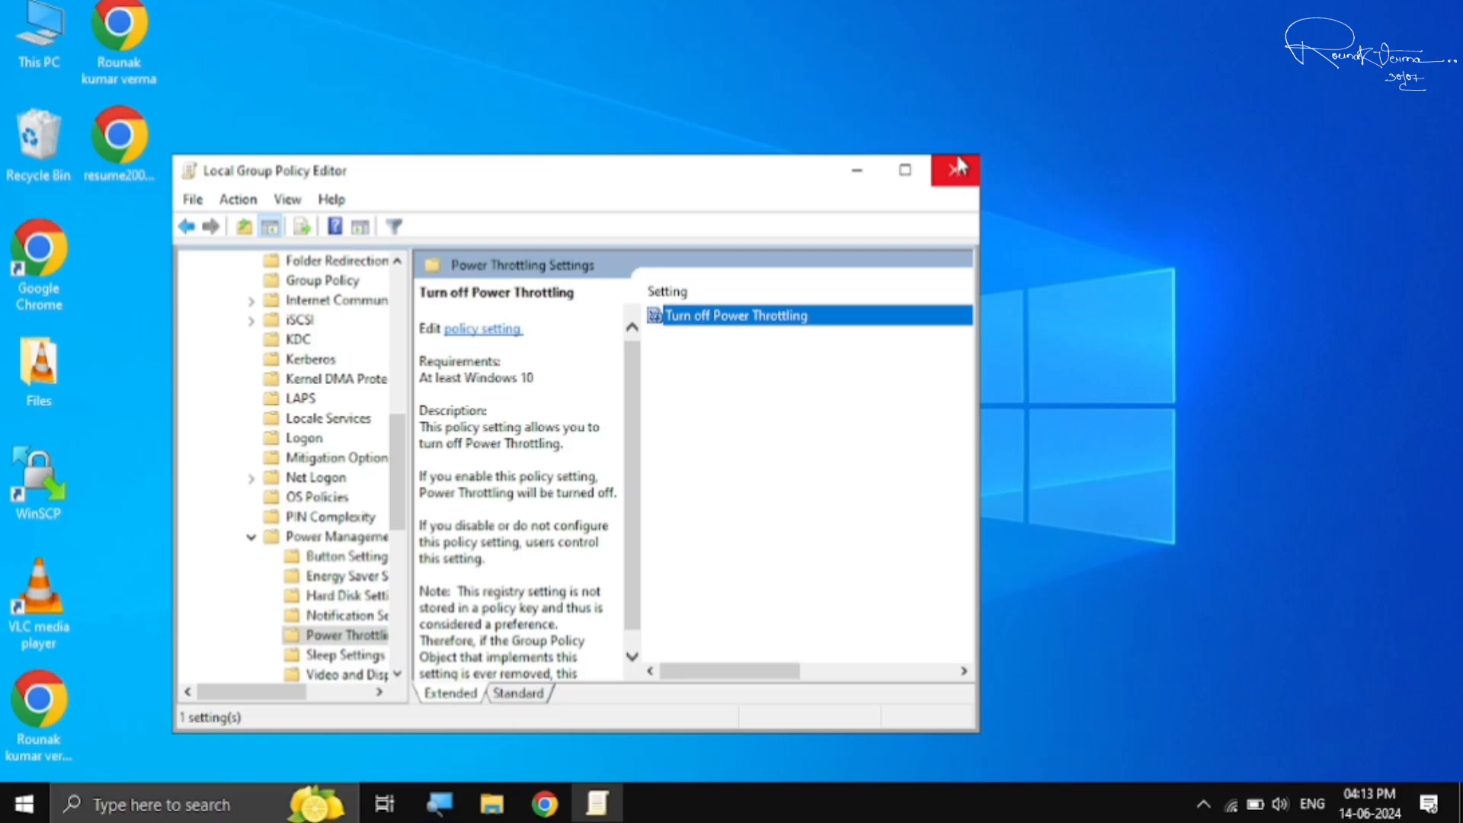
pyautogui.click(956, 168)
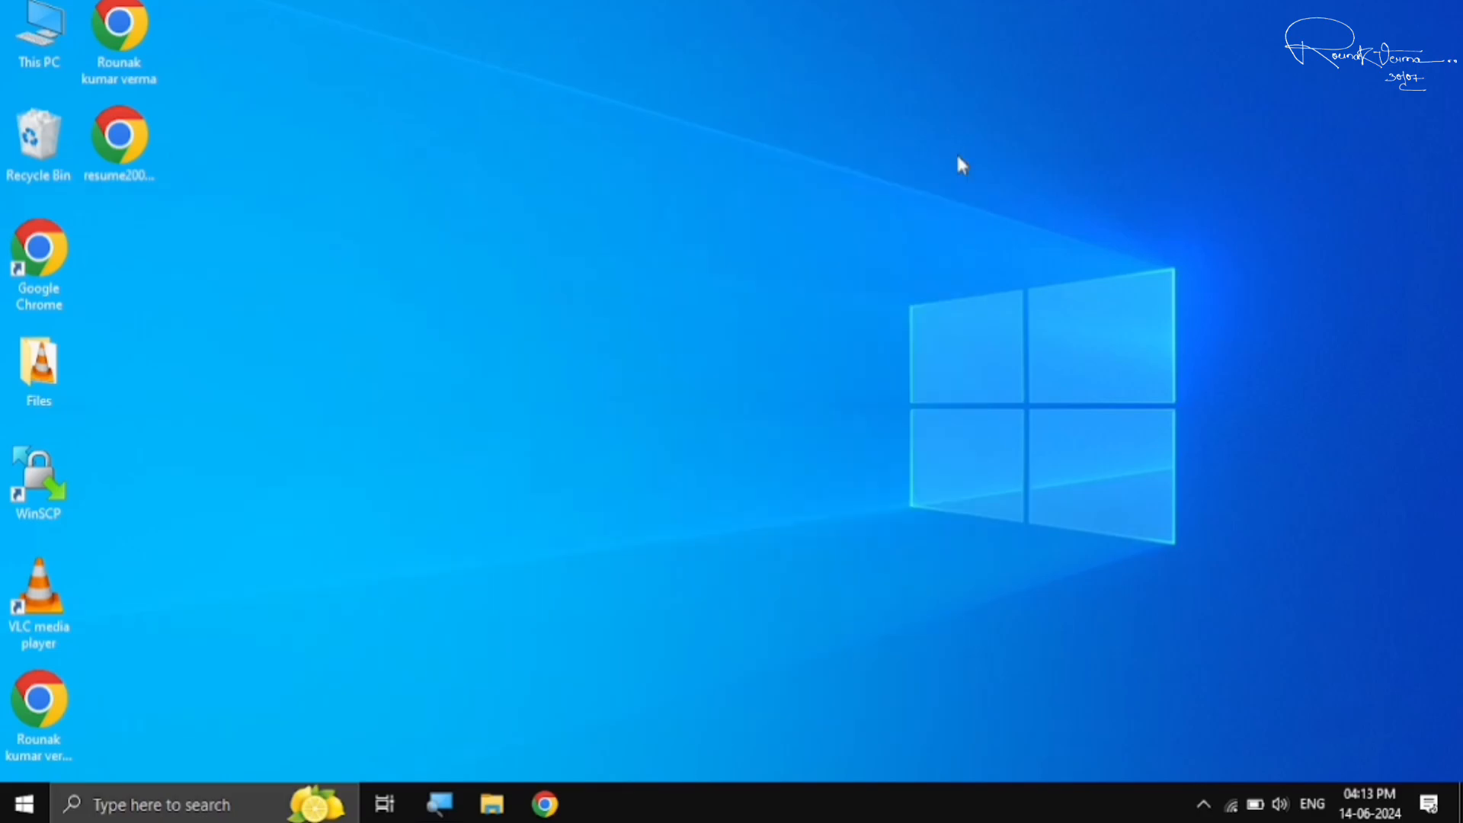
# Step: Search Windows for the performance tools and open Performance Monitor
pyautogui.press('super')
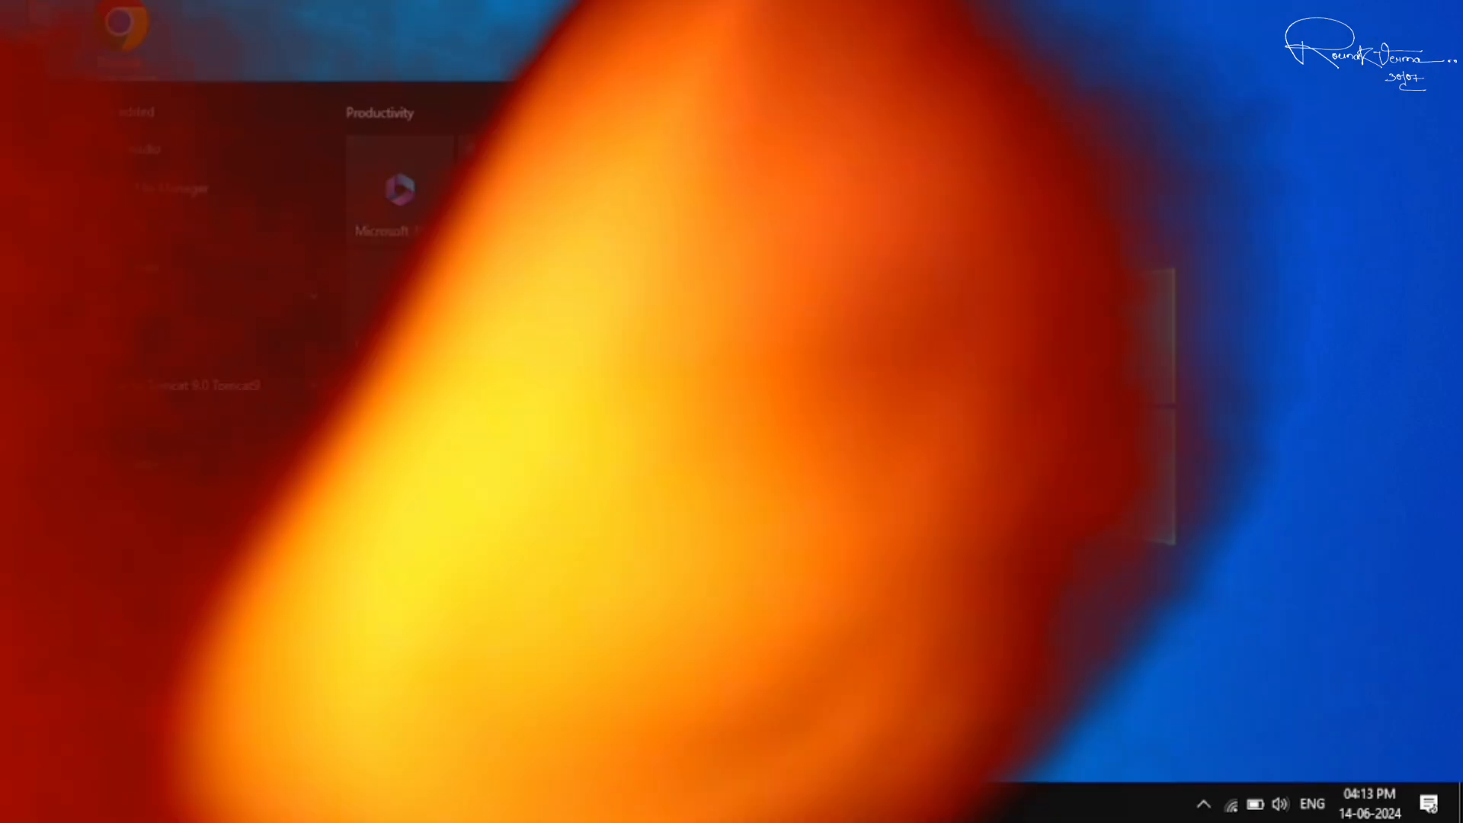
pyautogui.write('per')
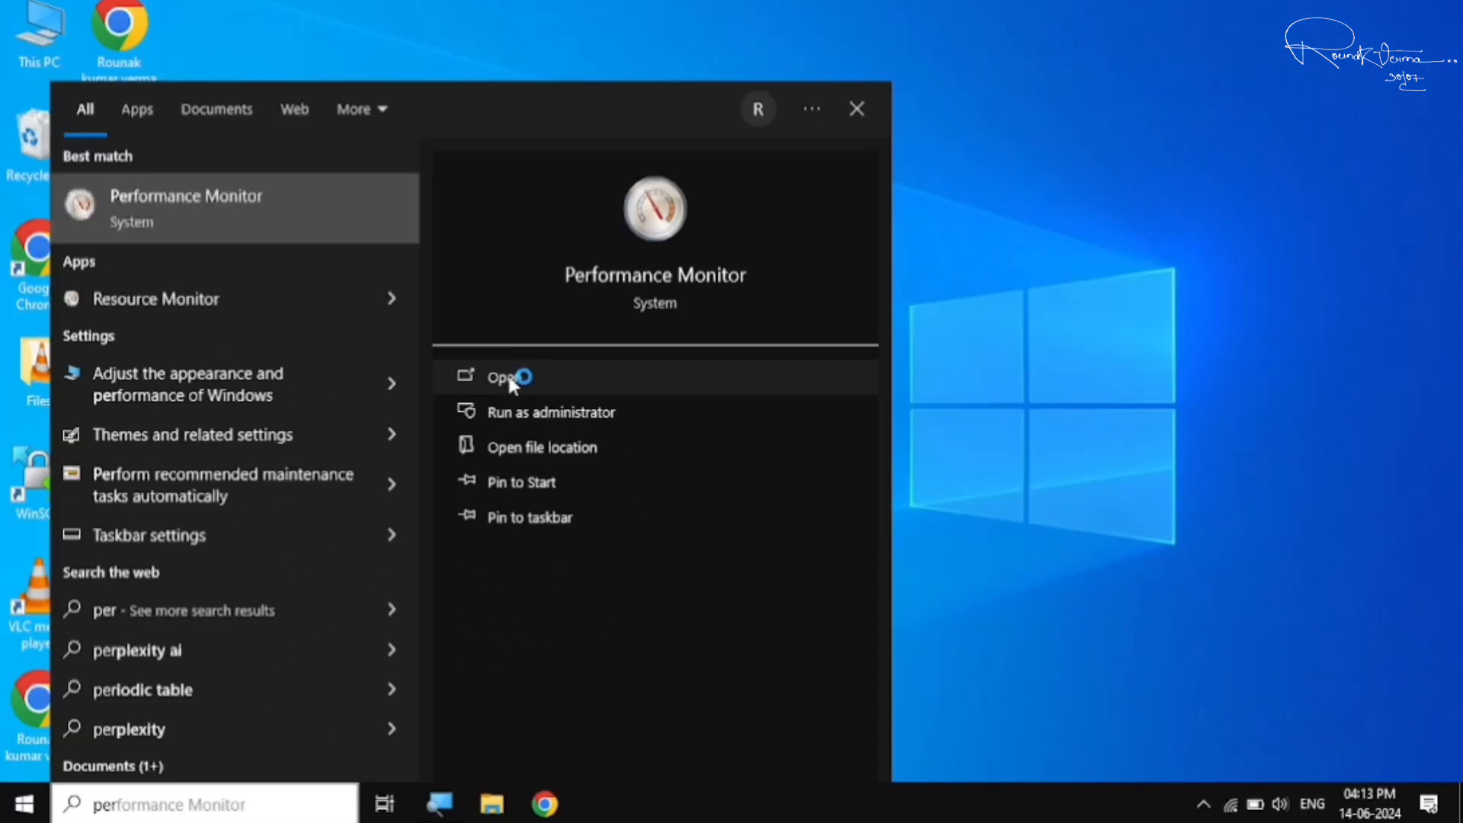
pyautogui.click(502, 382)
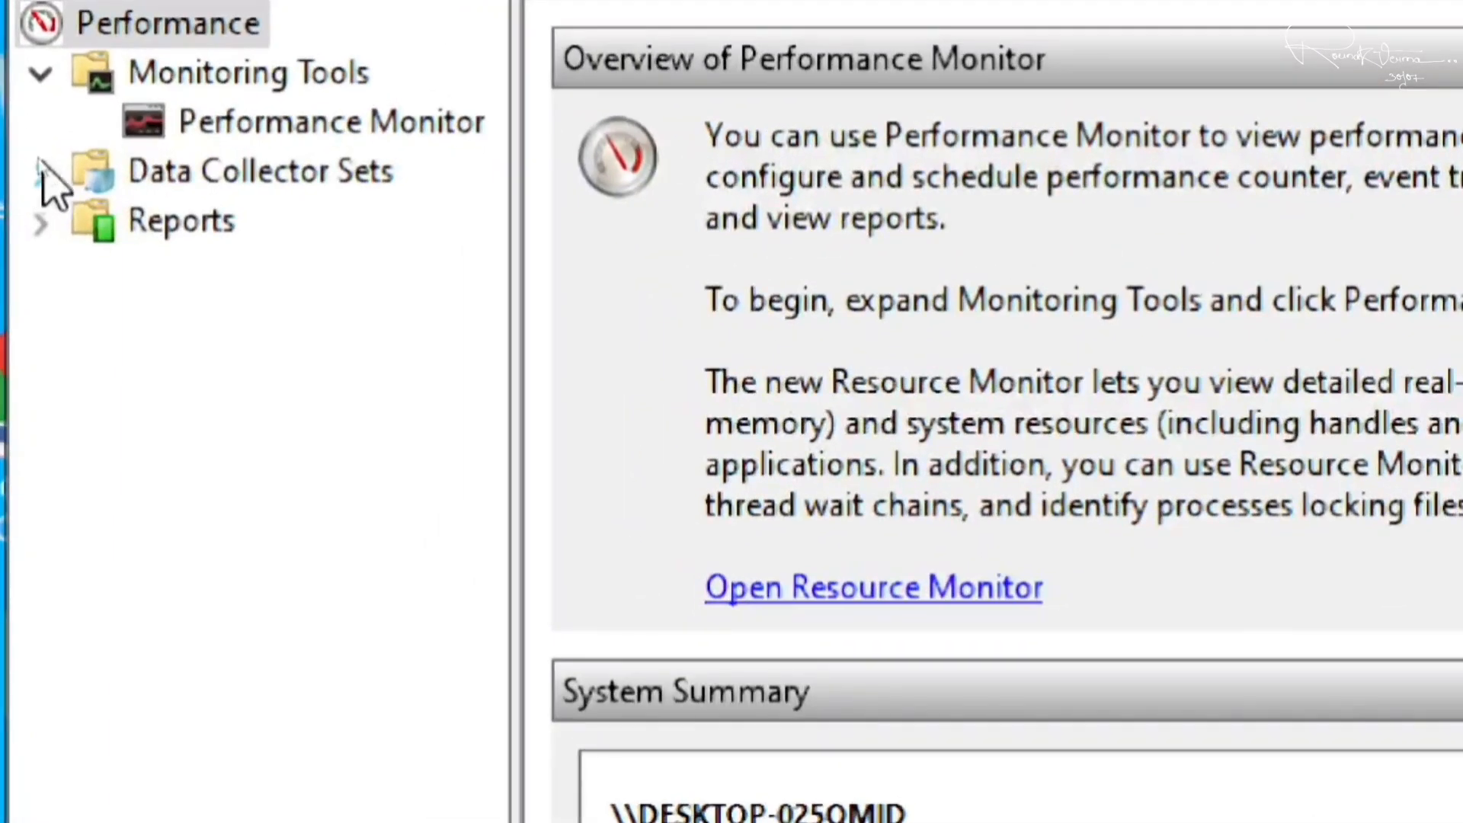
# Step: Start a new Data Collector Set in the User Defined group under Data Collector Sets
pyautogui.click(211, 174)
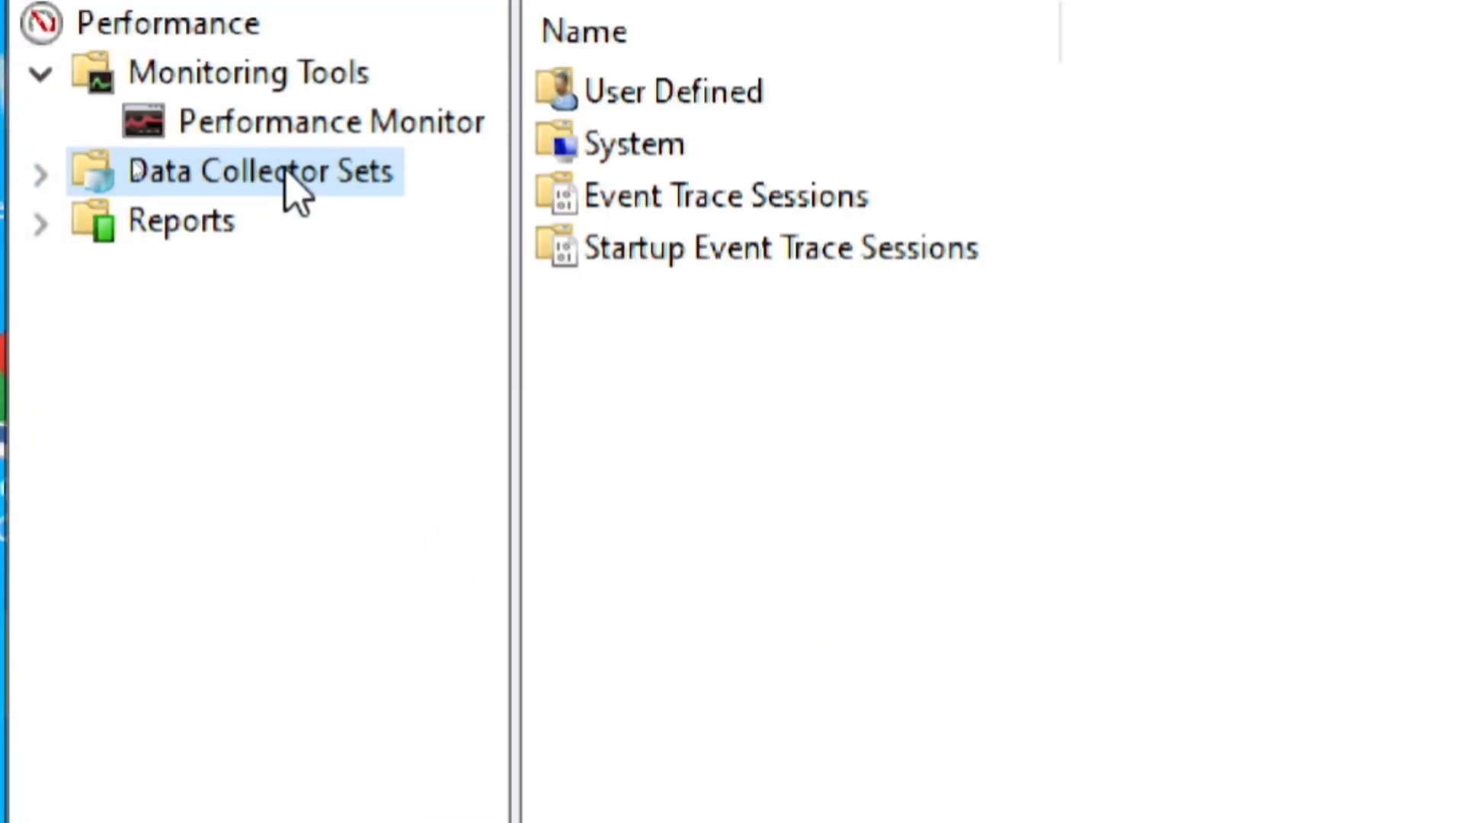
pyautogui.click(680, 95)
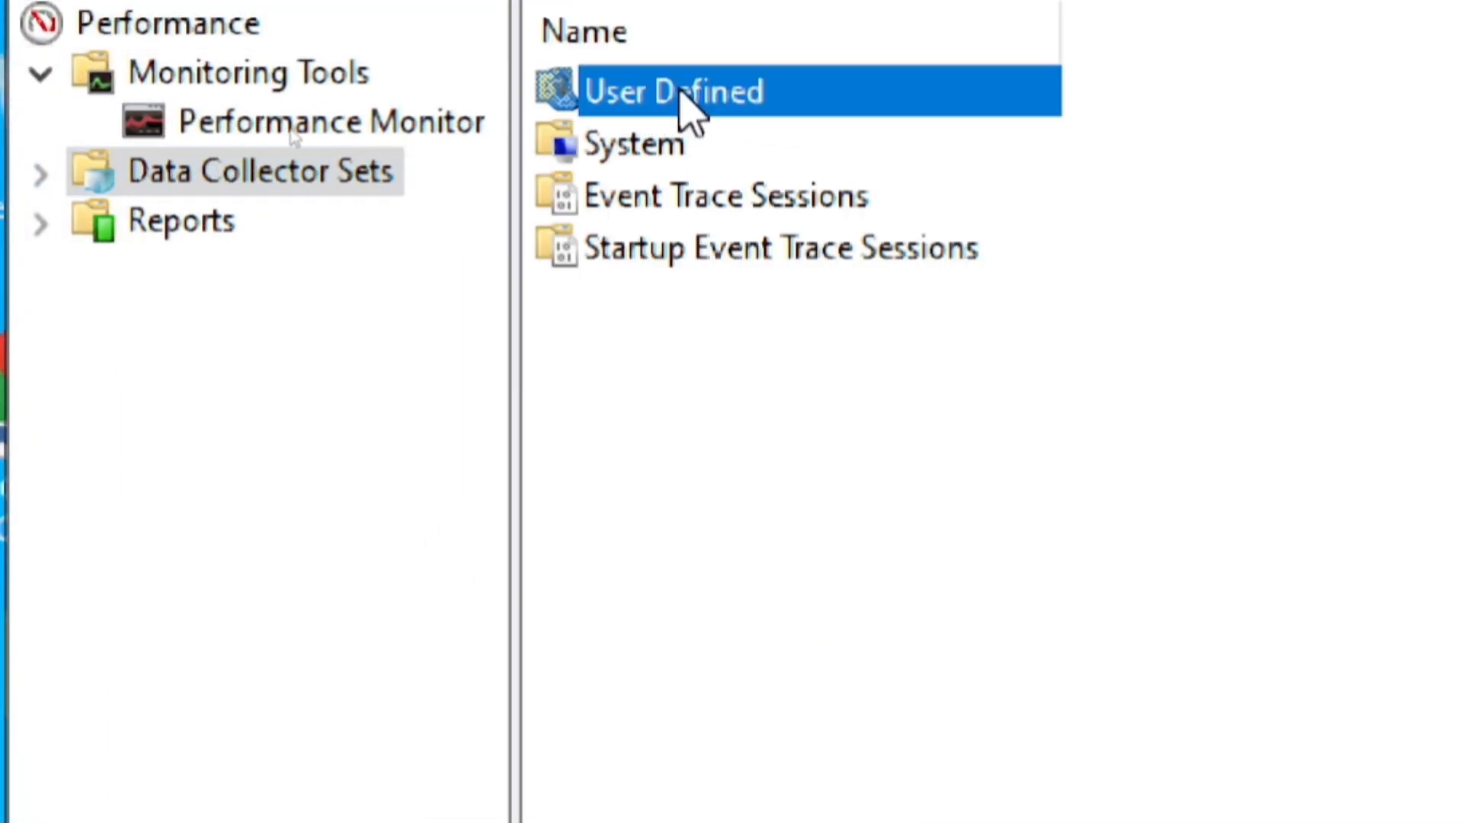
pyautogui.rightClick(680, 93)
pyautogui.moveTo(774, 124)
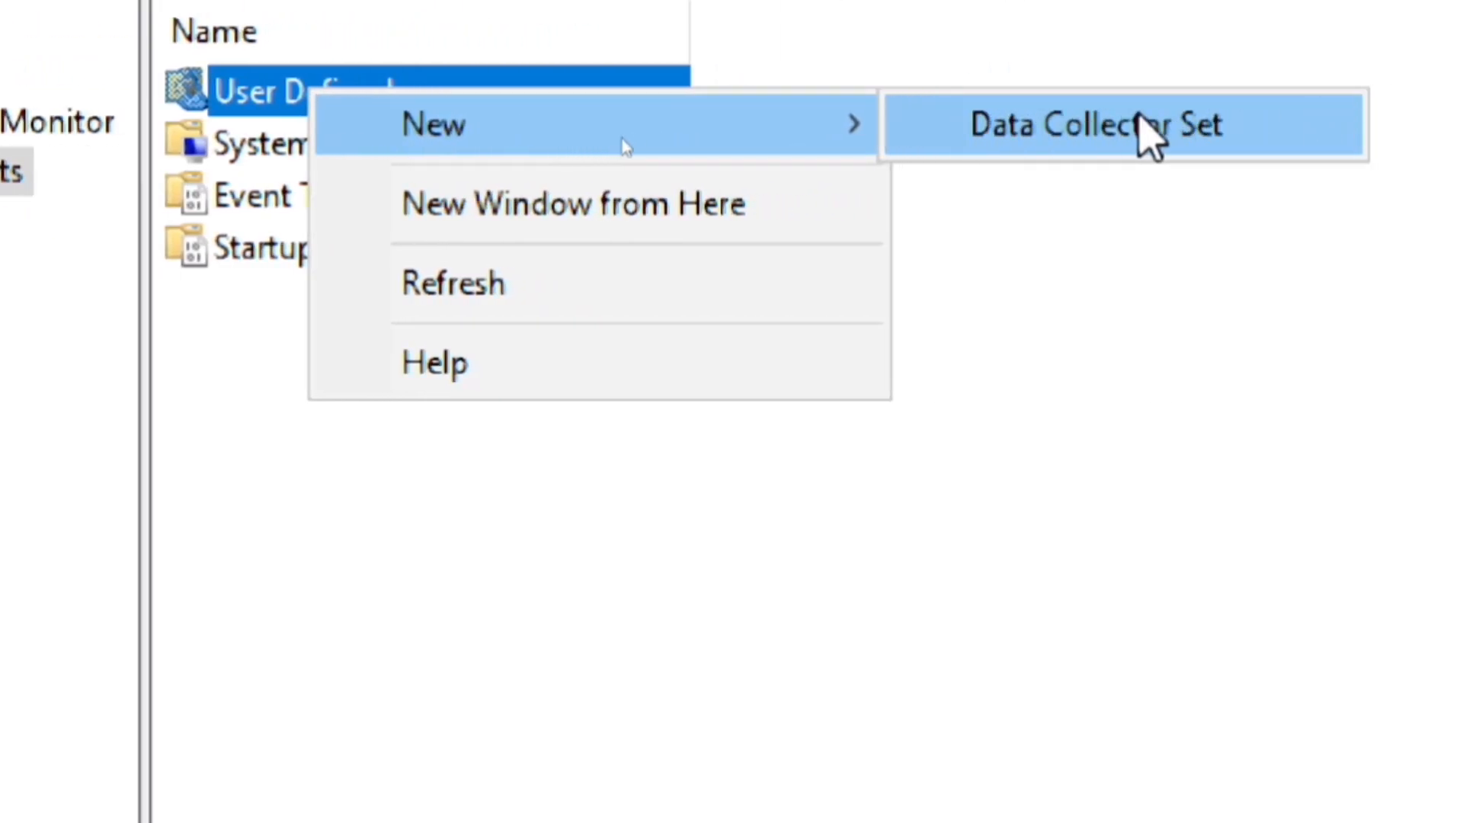
pyautogui.click(1141, 122)
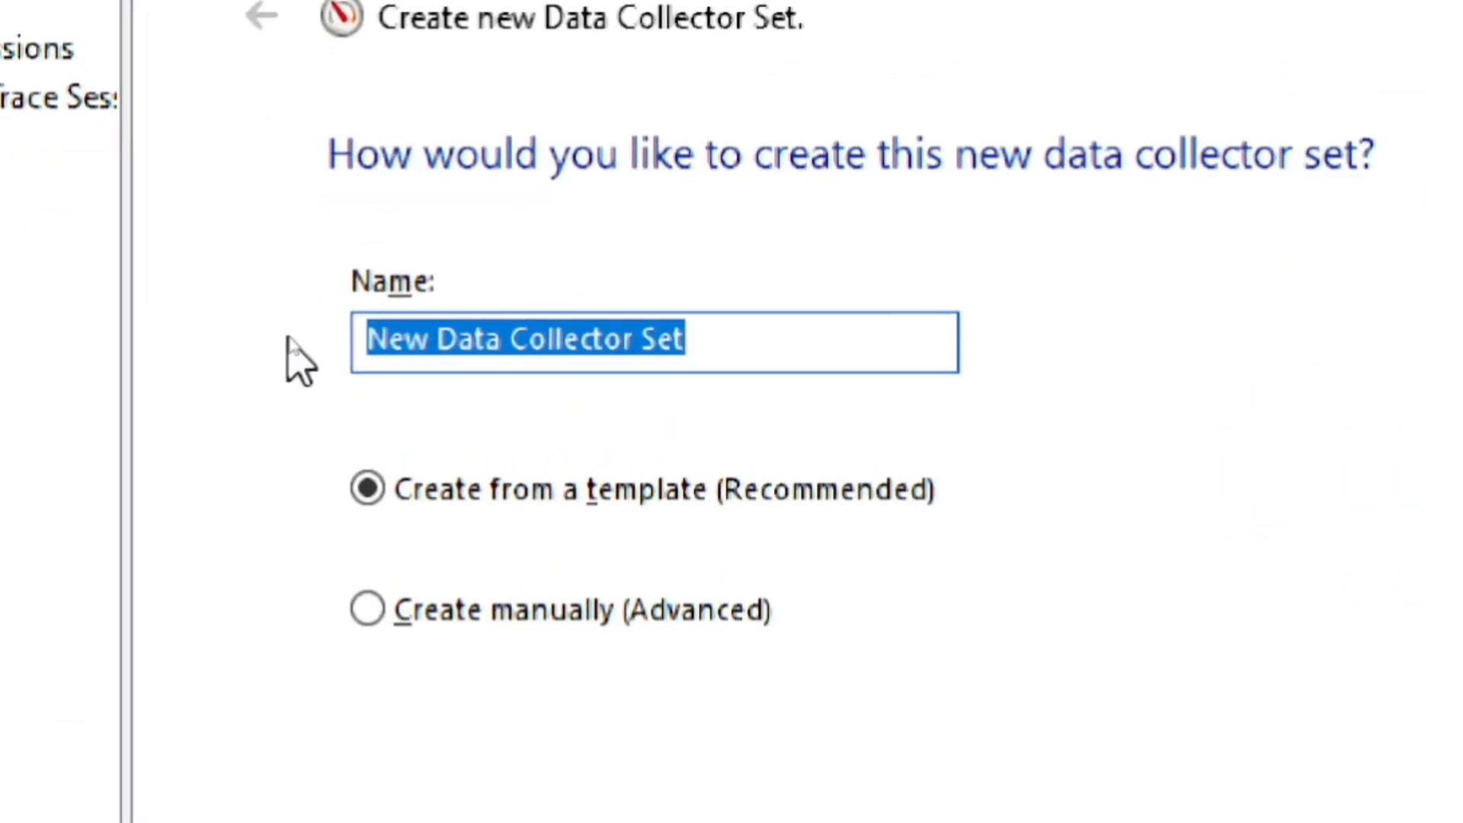
# Step: Name the data collector set cpu boost and configure it for manual creation with Performance counter data logs
pyautogui.press('BackSpace')
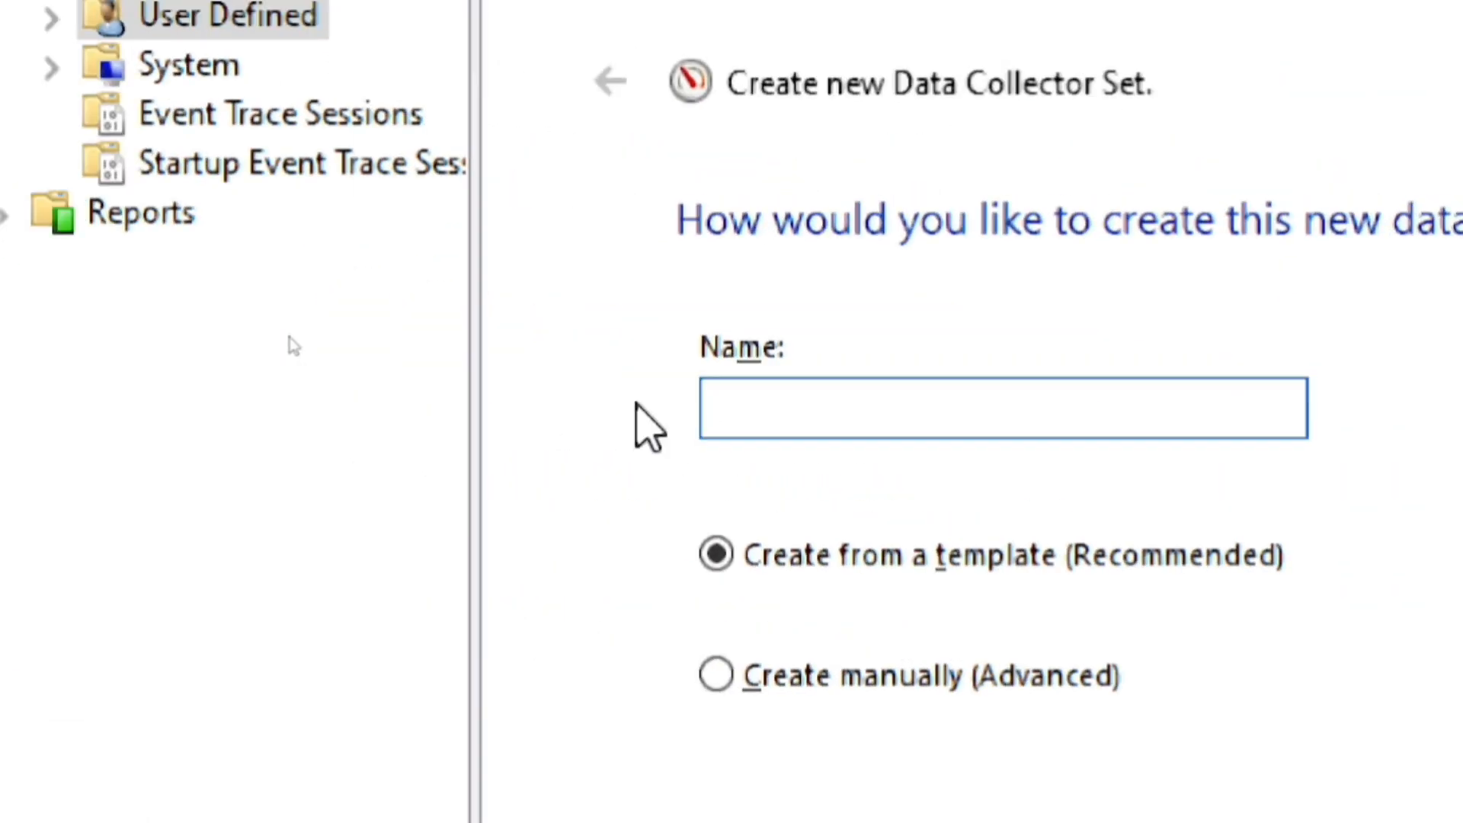
pyautogui.write('cpu ')
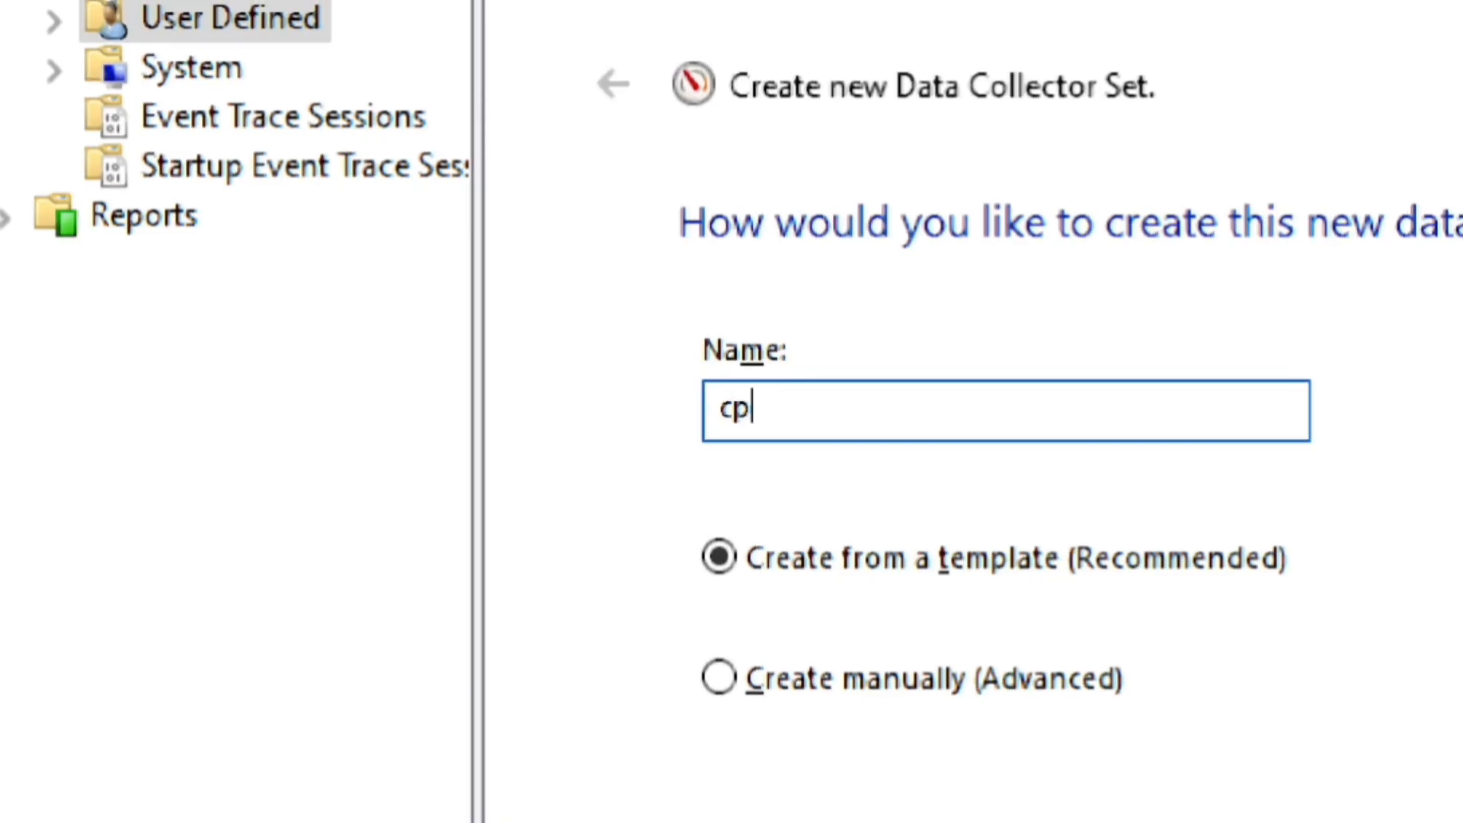
pyautogui.write('boost')
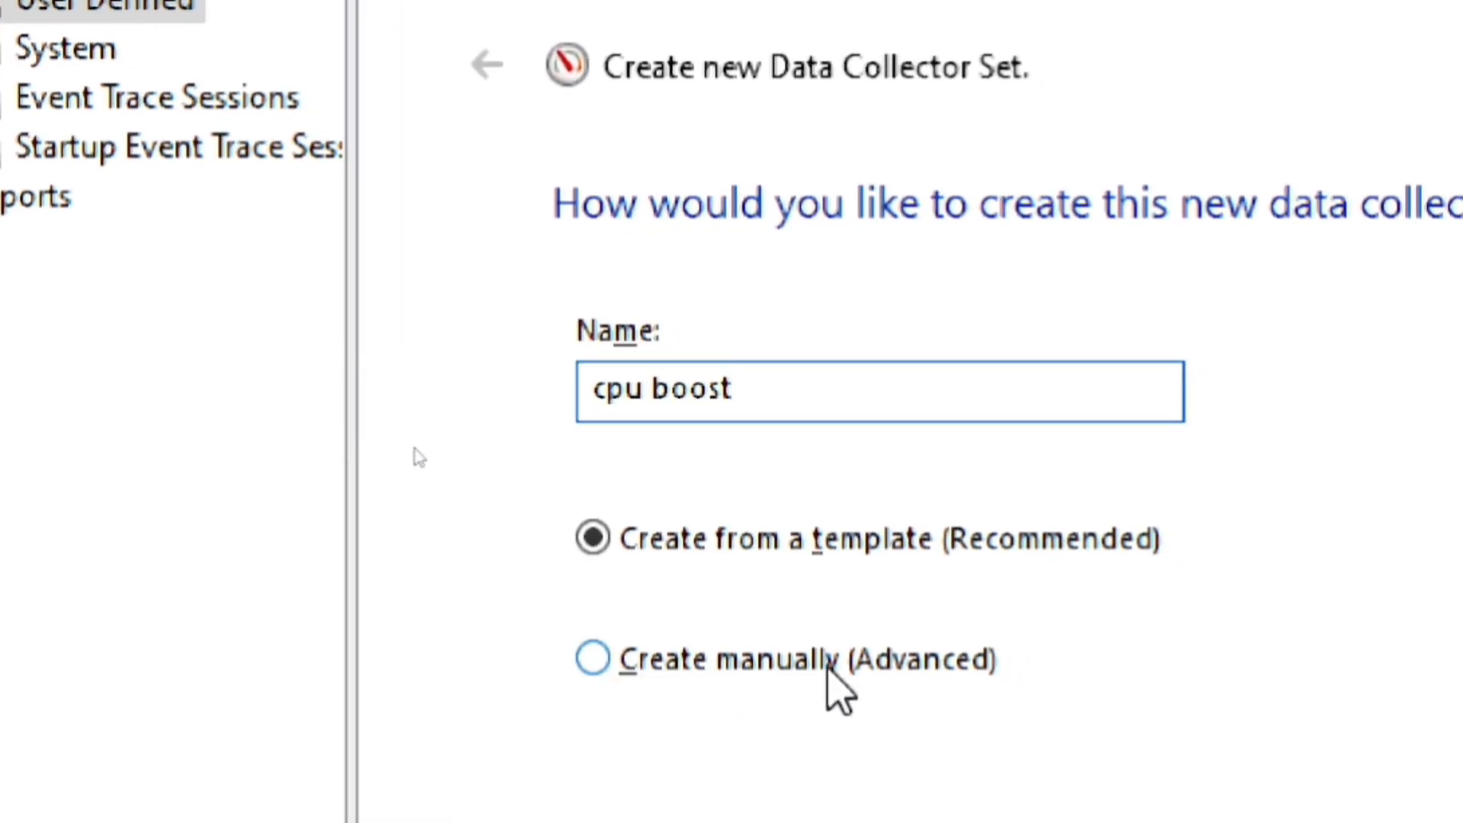
pyautogui.click(824, 663)
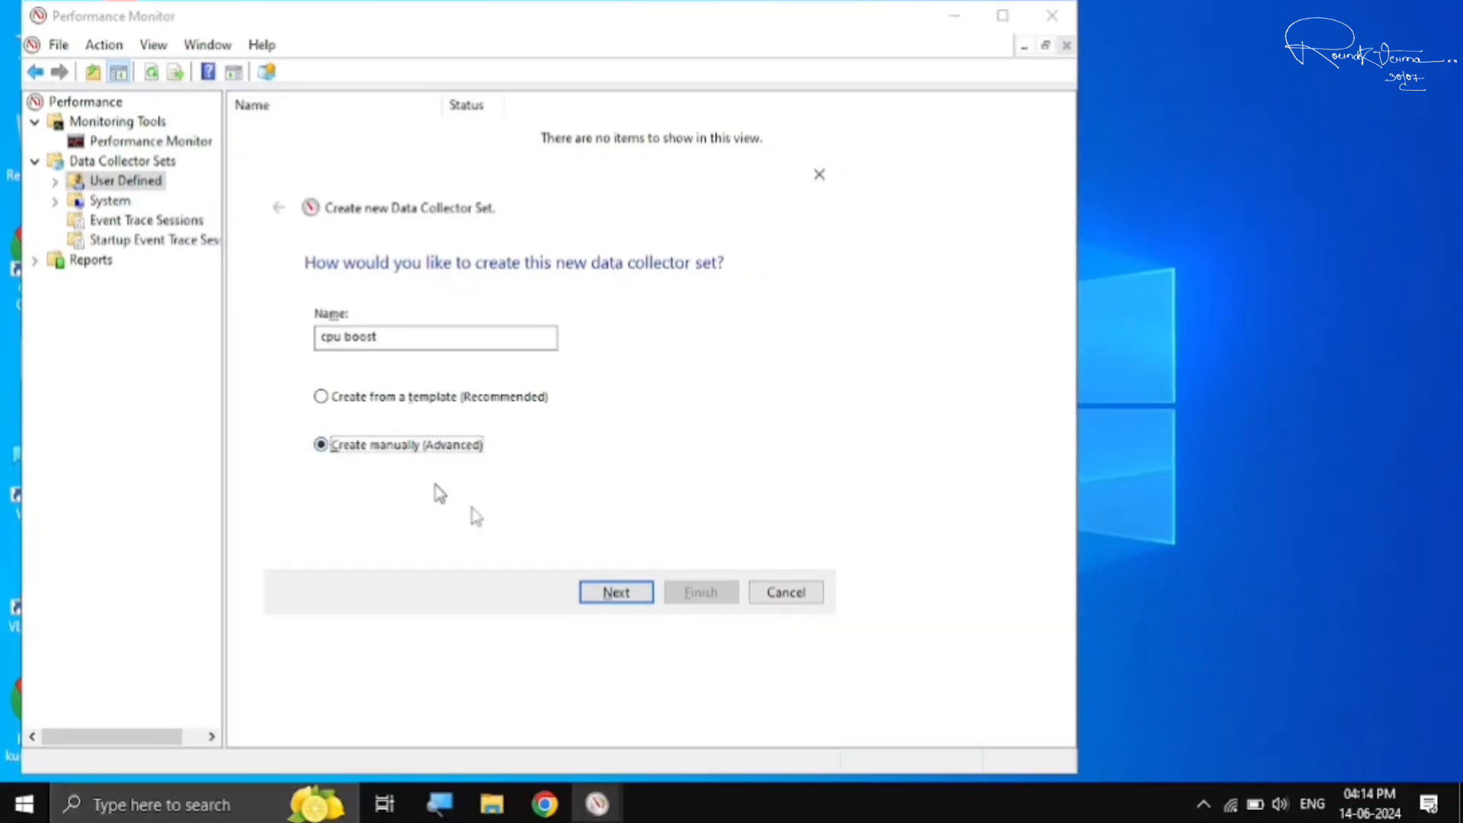
pyautogui.click(611, 596)
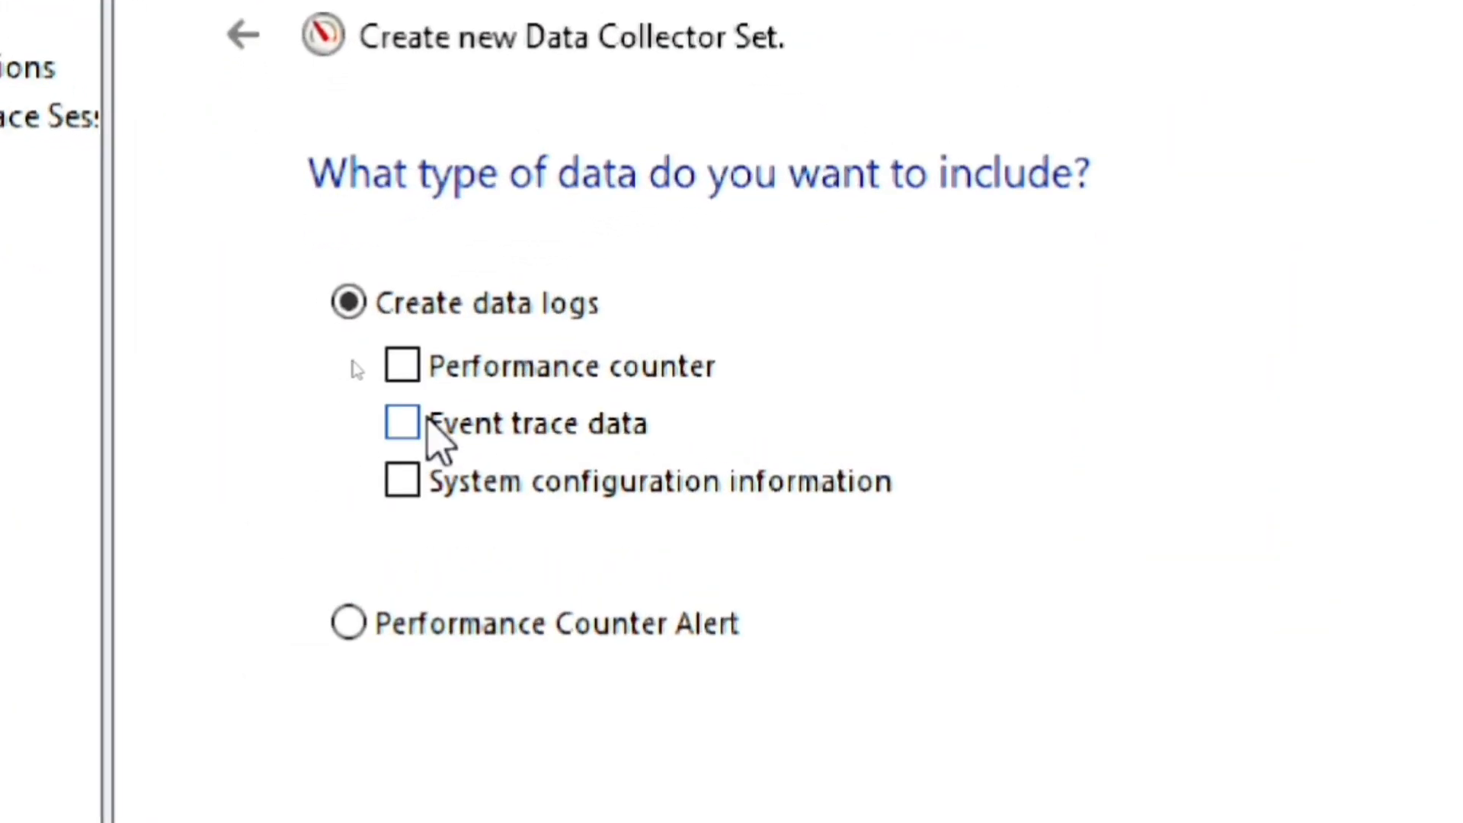
pyautogui.click(345, 343)
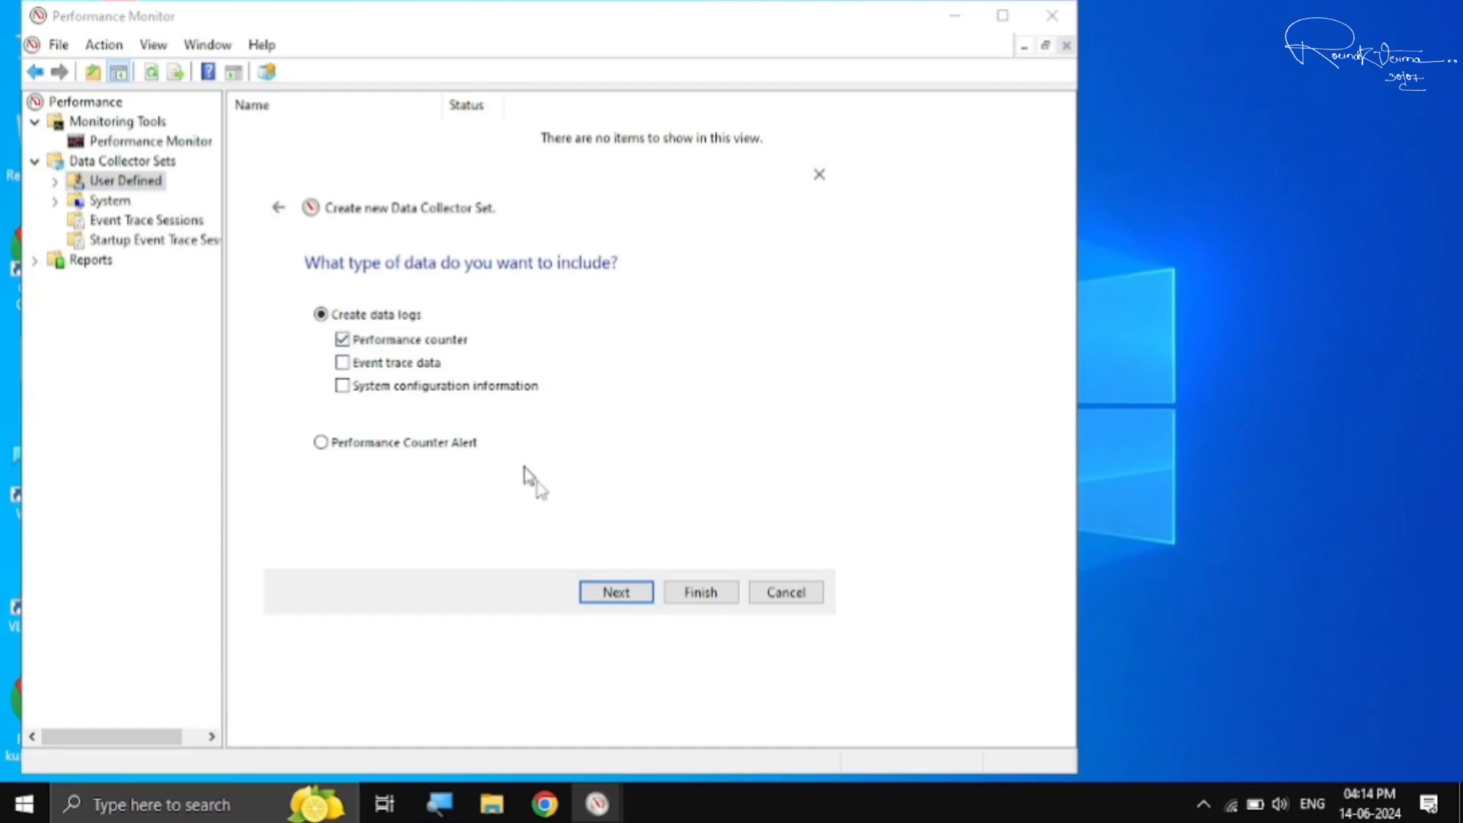
pyautogui.click(619, 597)
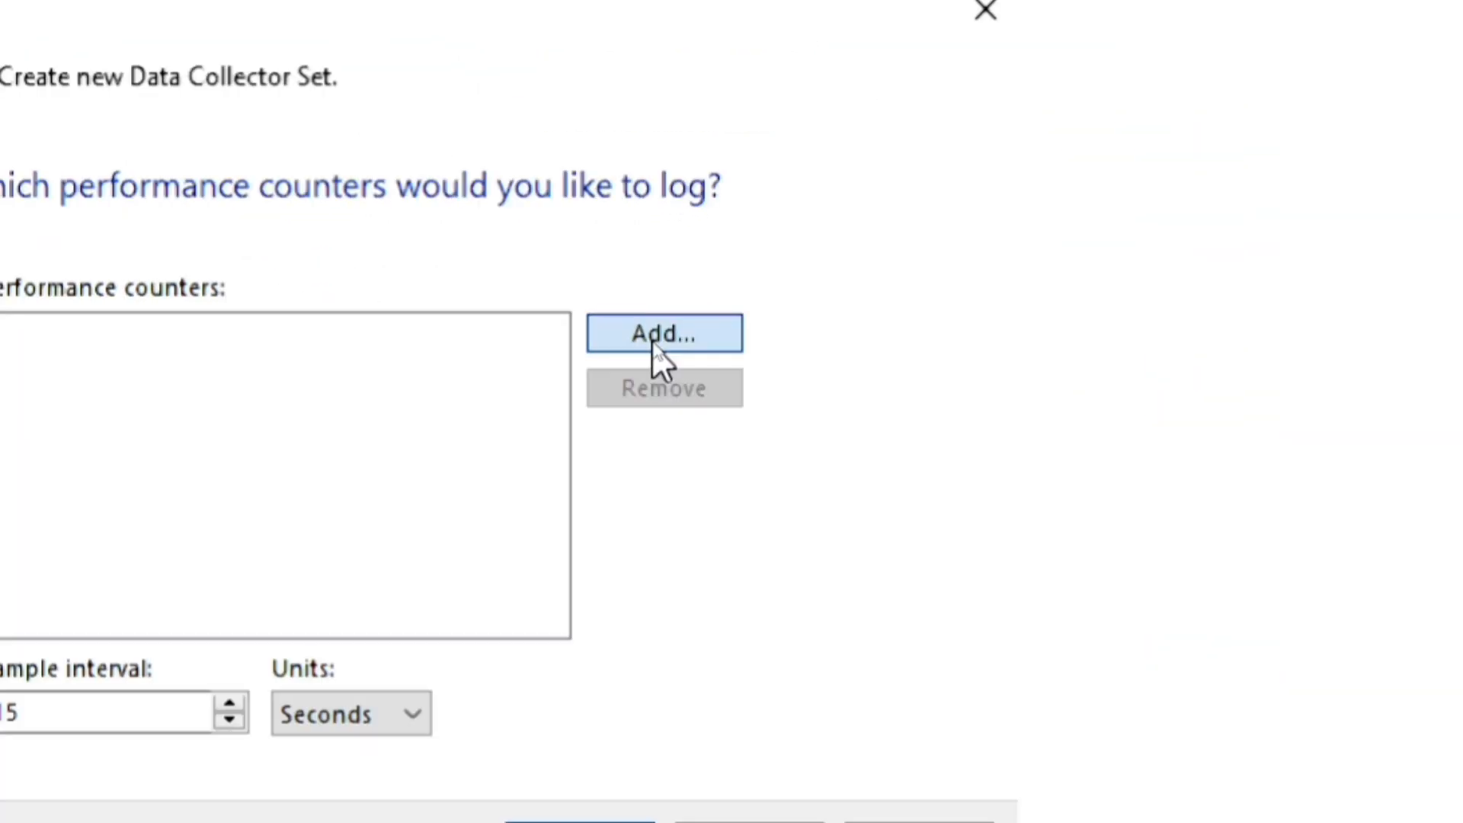
# Step: Add the Processor counters for instance 3 to the performance log and finish creating the data collector set
pyautogui.click(655, 339)
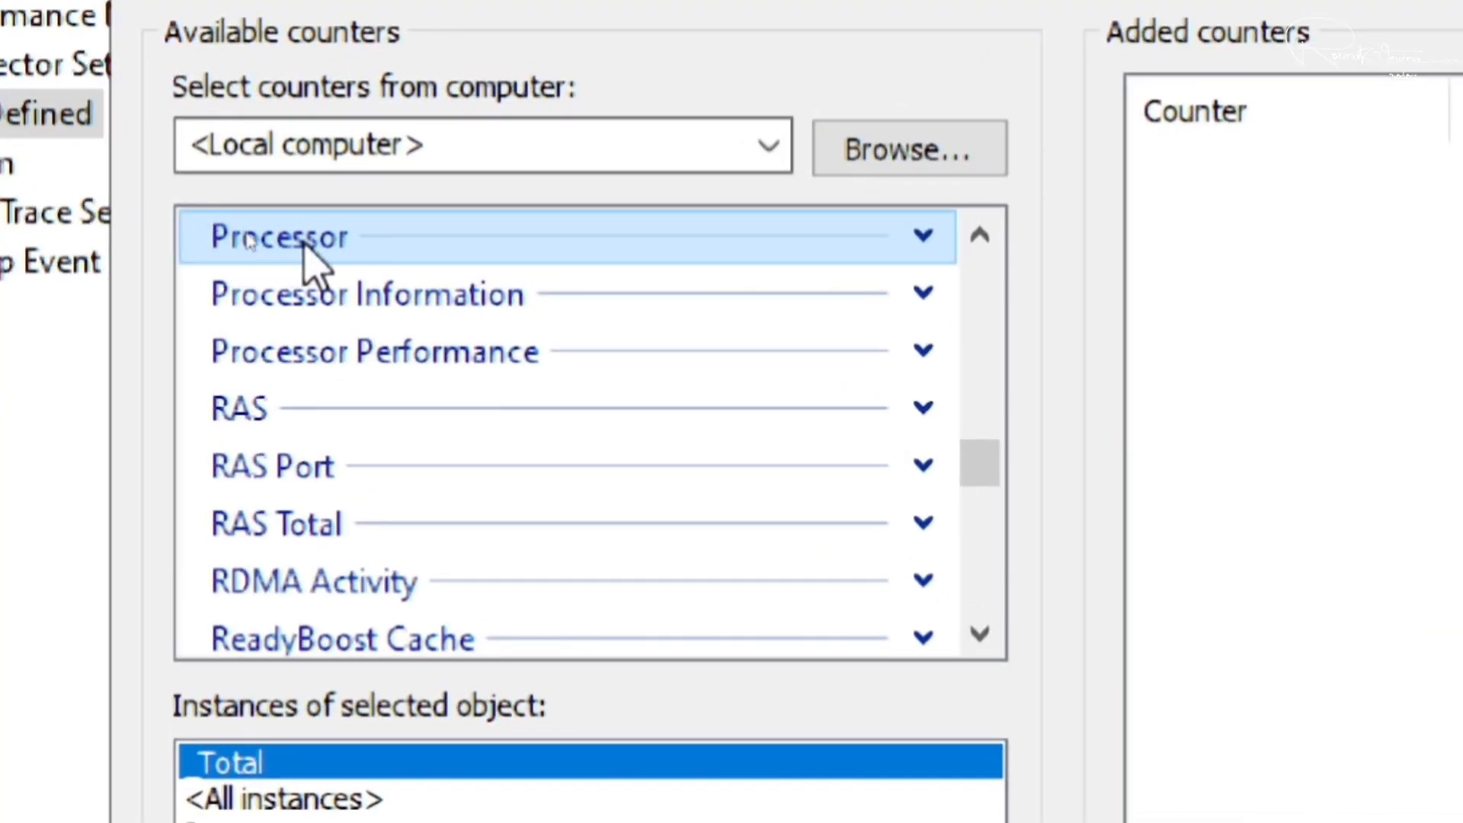
pyautogui.click(304, 241)
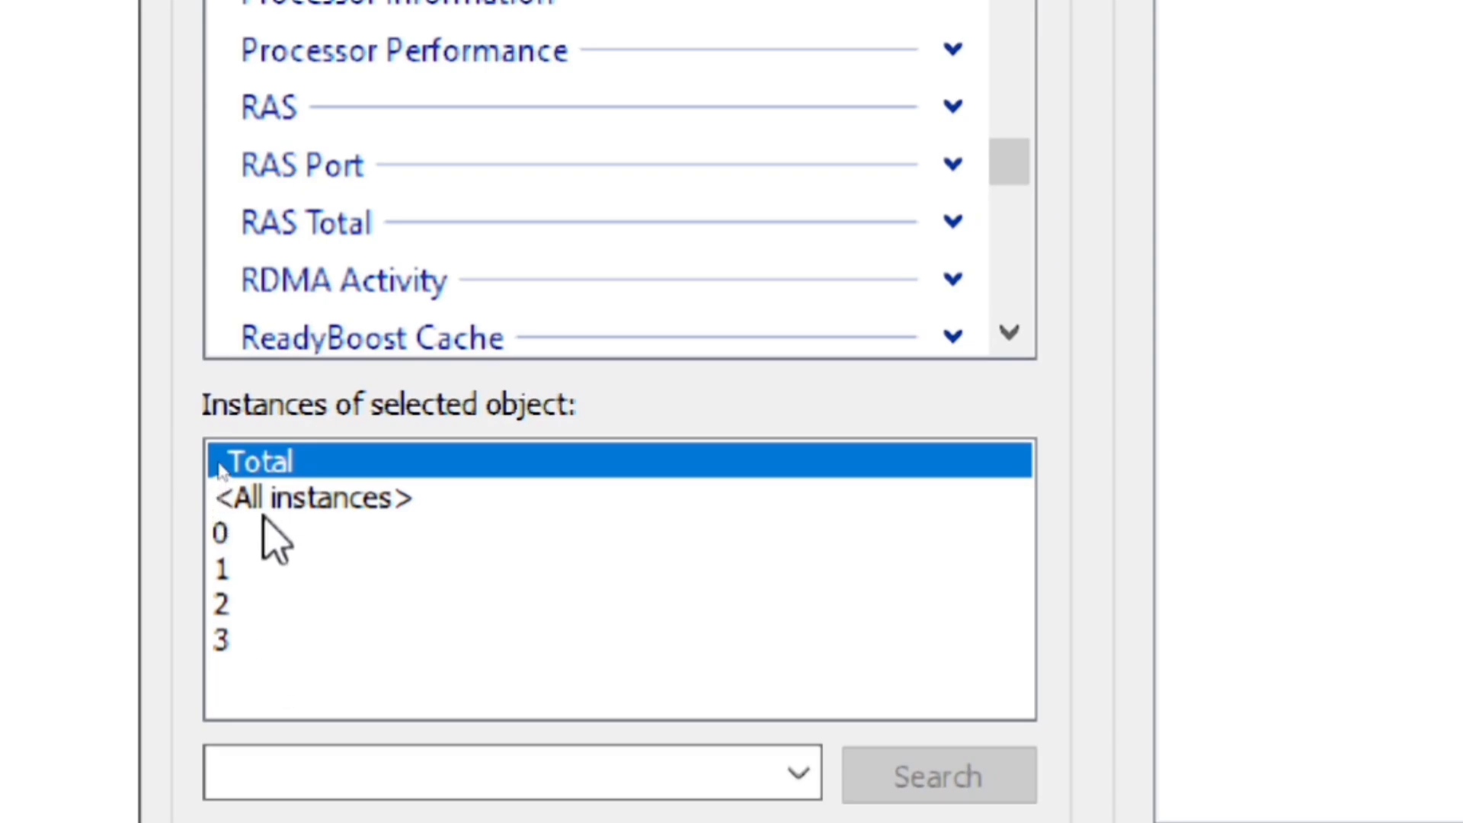
pyautogui.click(224, 644)
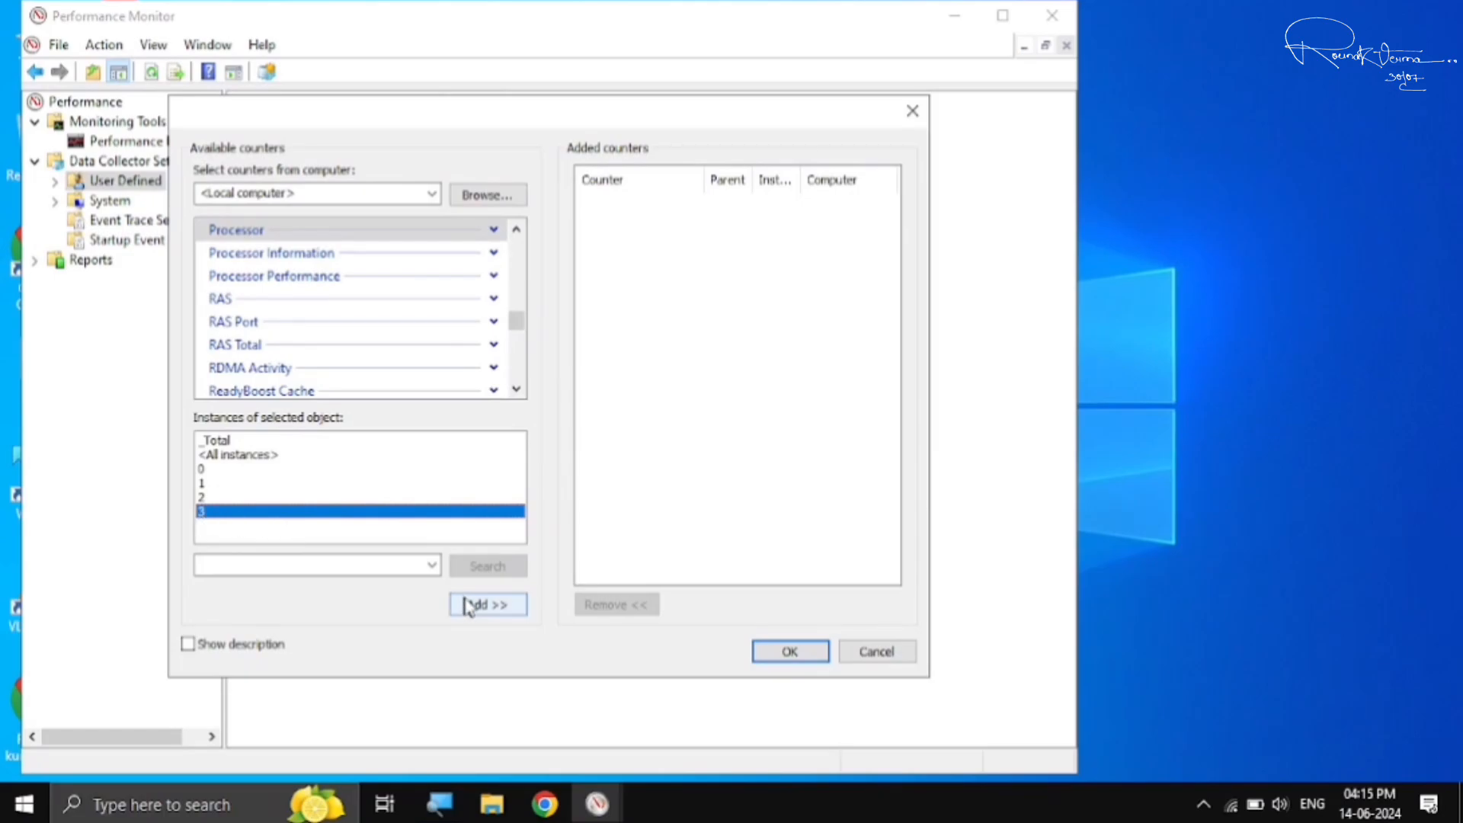
pyautogui.click(480, 606)
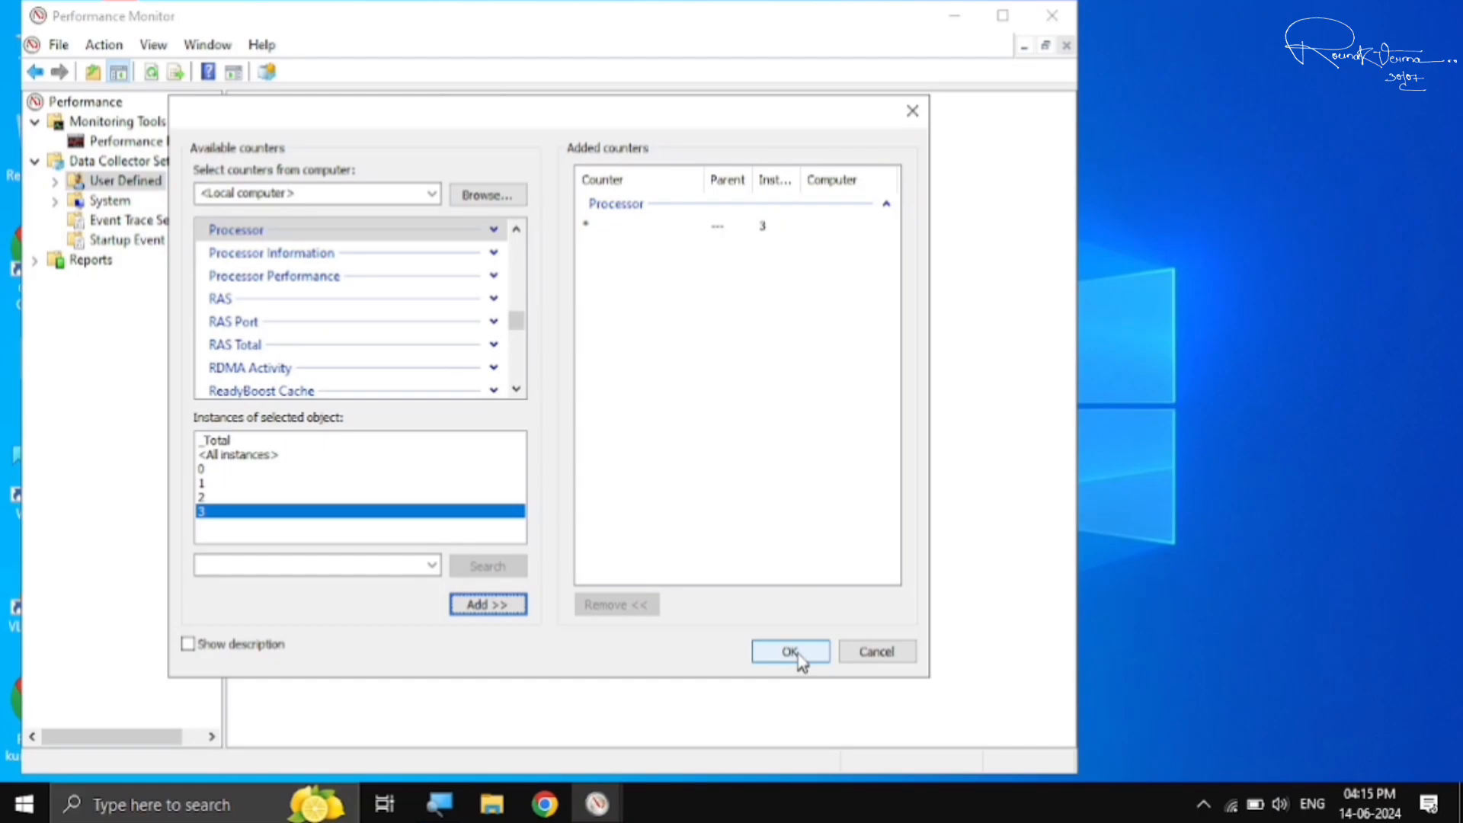
pyautogui.click(866, 794)
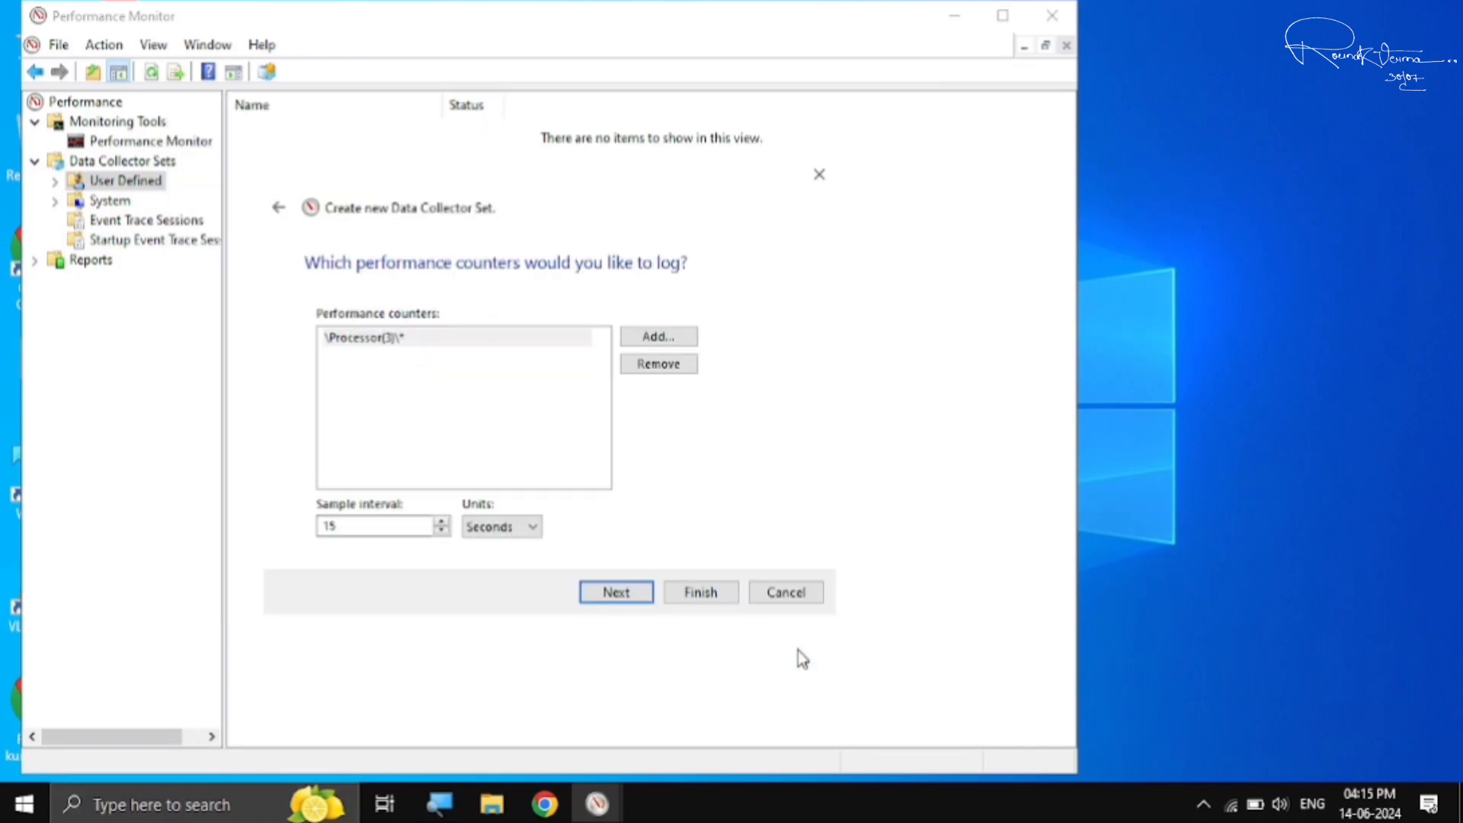
pyautogui.click(680, 593)
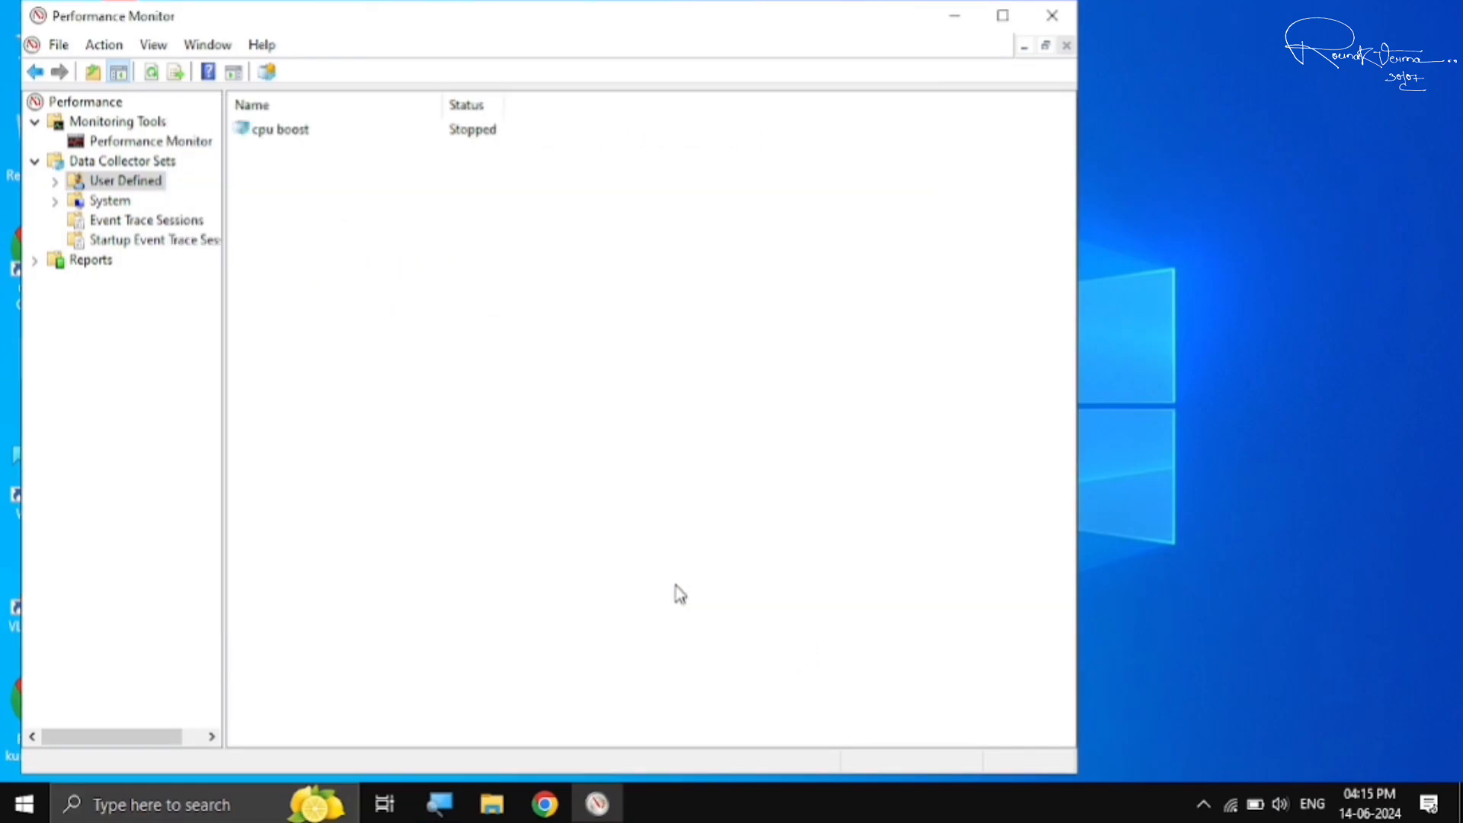
# Step: Close Performance Monitor and open Registry Editor as administrator
pyautogui.click(1042, 21)
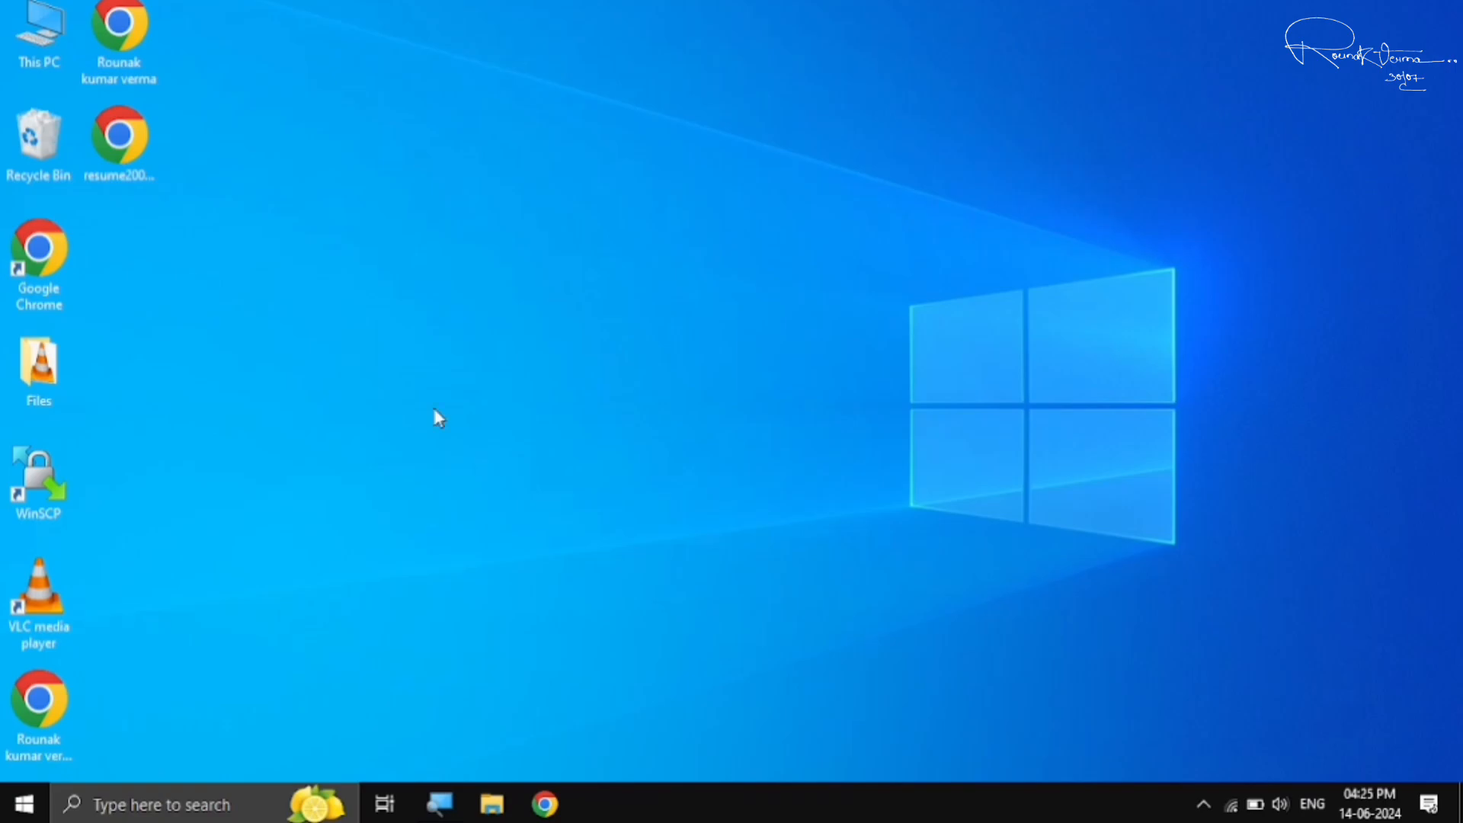
pyautogui.click(24, 803)
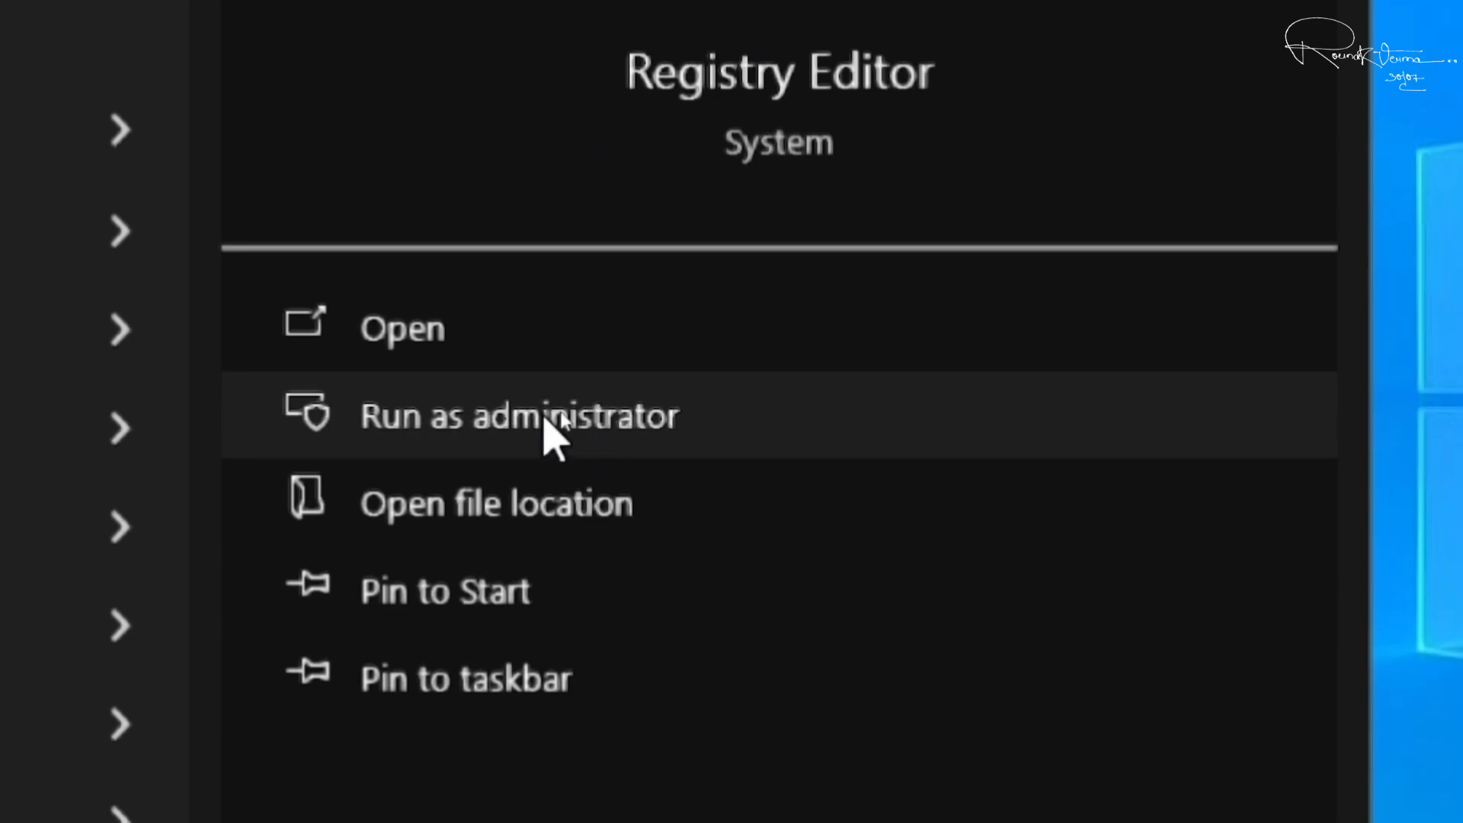
pyautogui.click(545, 418)
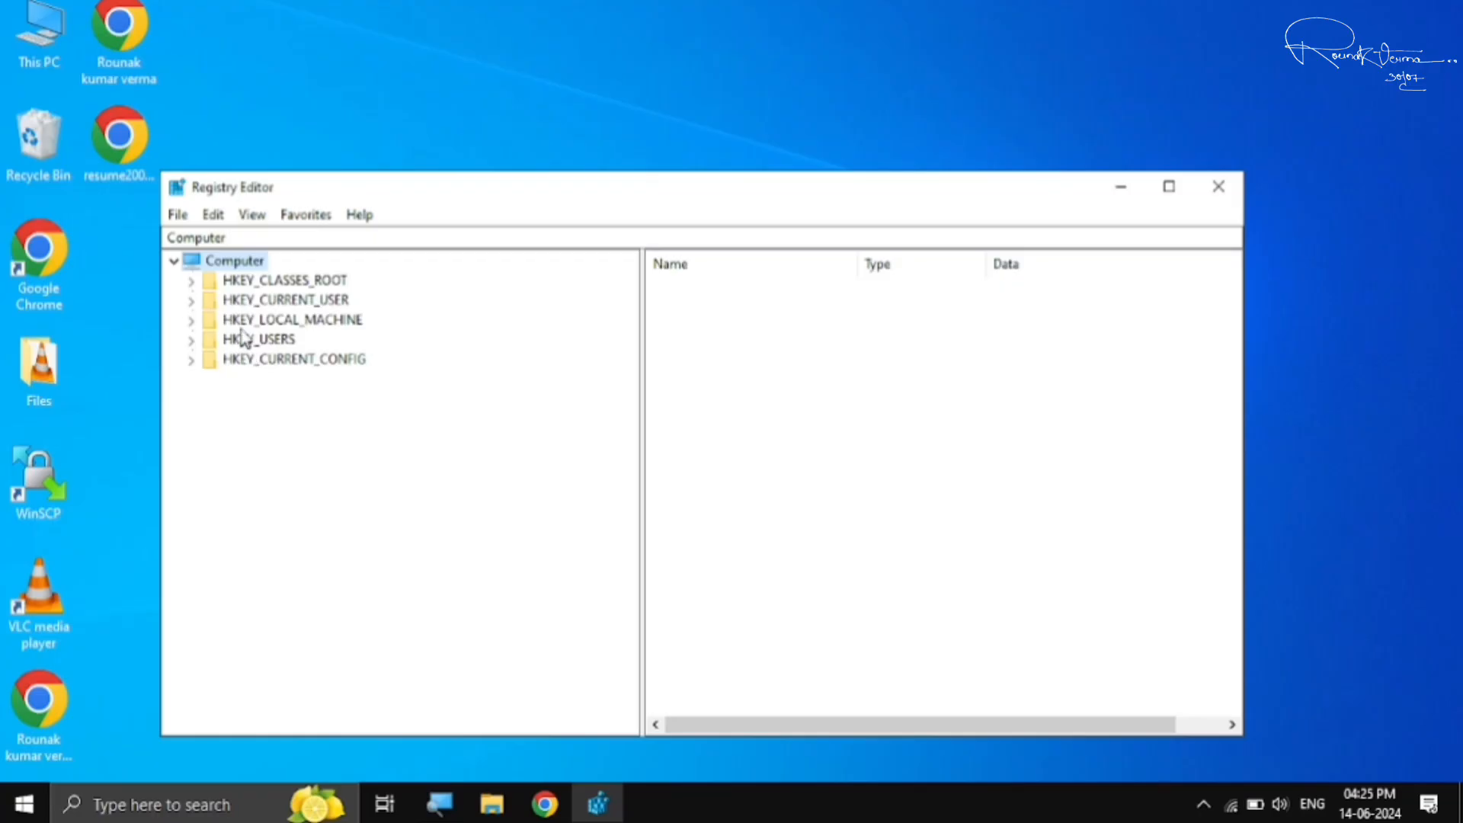
# Step: Expand the registry tree down to HKEY_LOCAL_MACHINE\SYSTEM\CurrentControlSet\Control
pyautogui.click(238, 320)
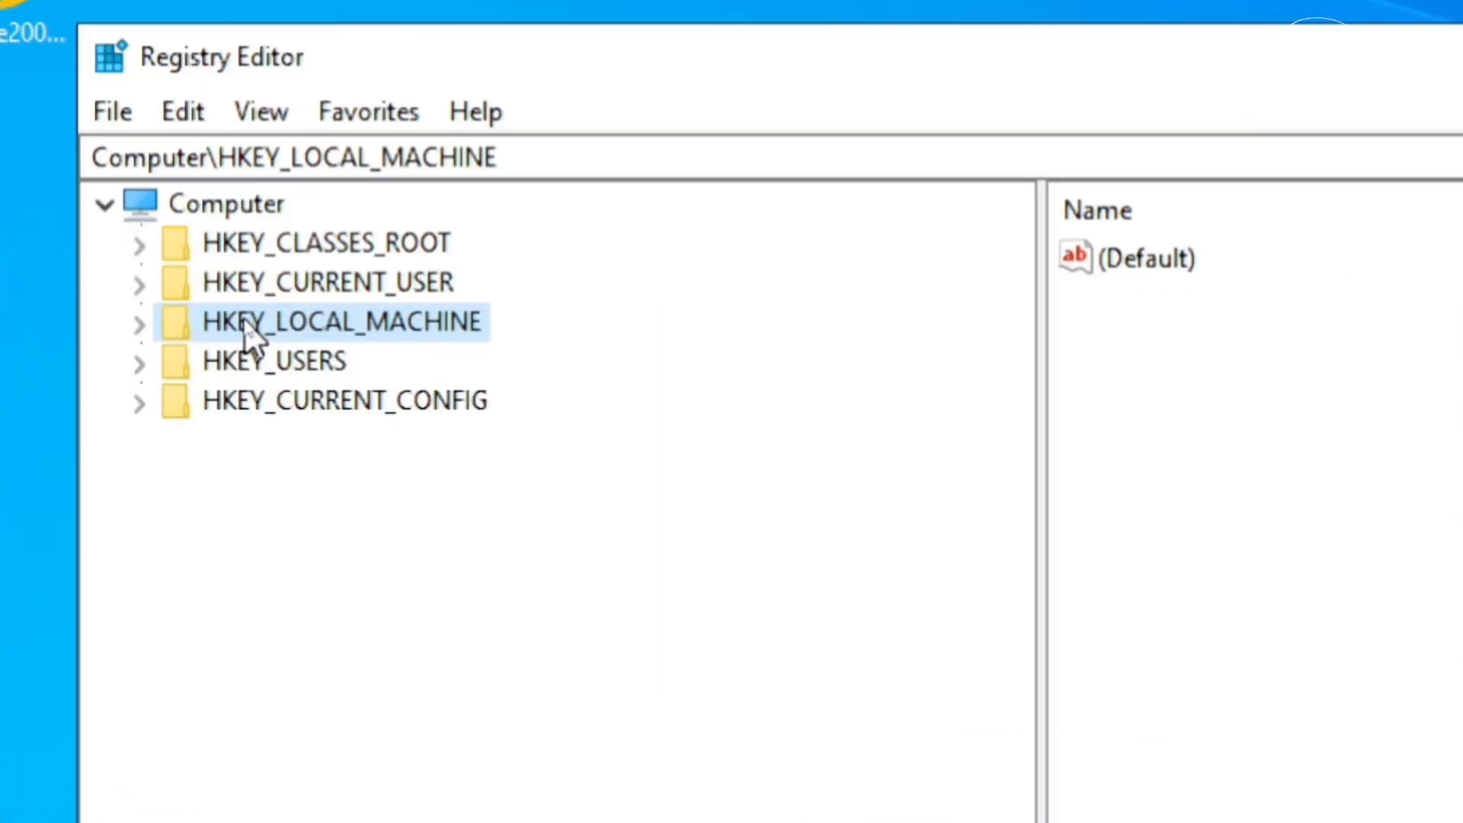
pyautogui.click(154, 323)
pyautogui.click(245, 558)
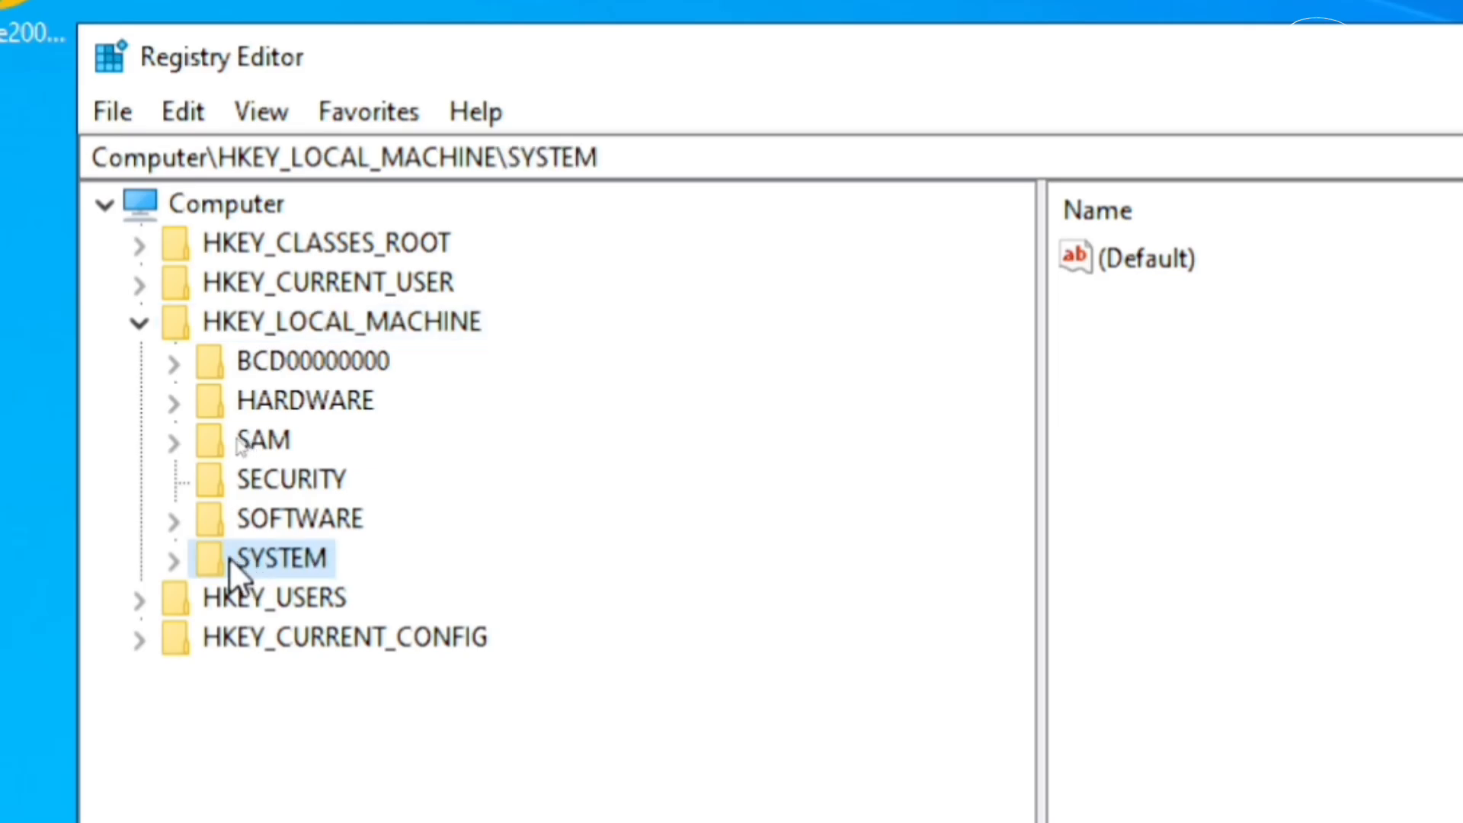
pyautogui.click(173, 560)
pyautogui.click(364, 526)
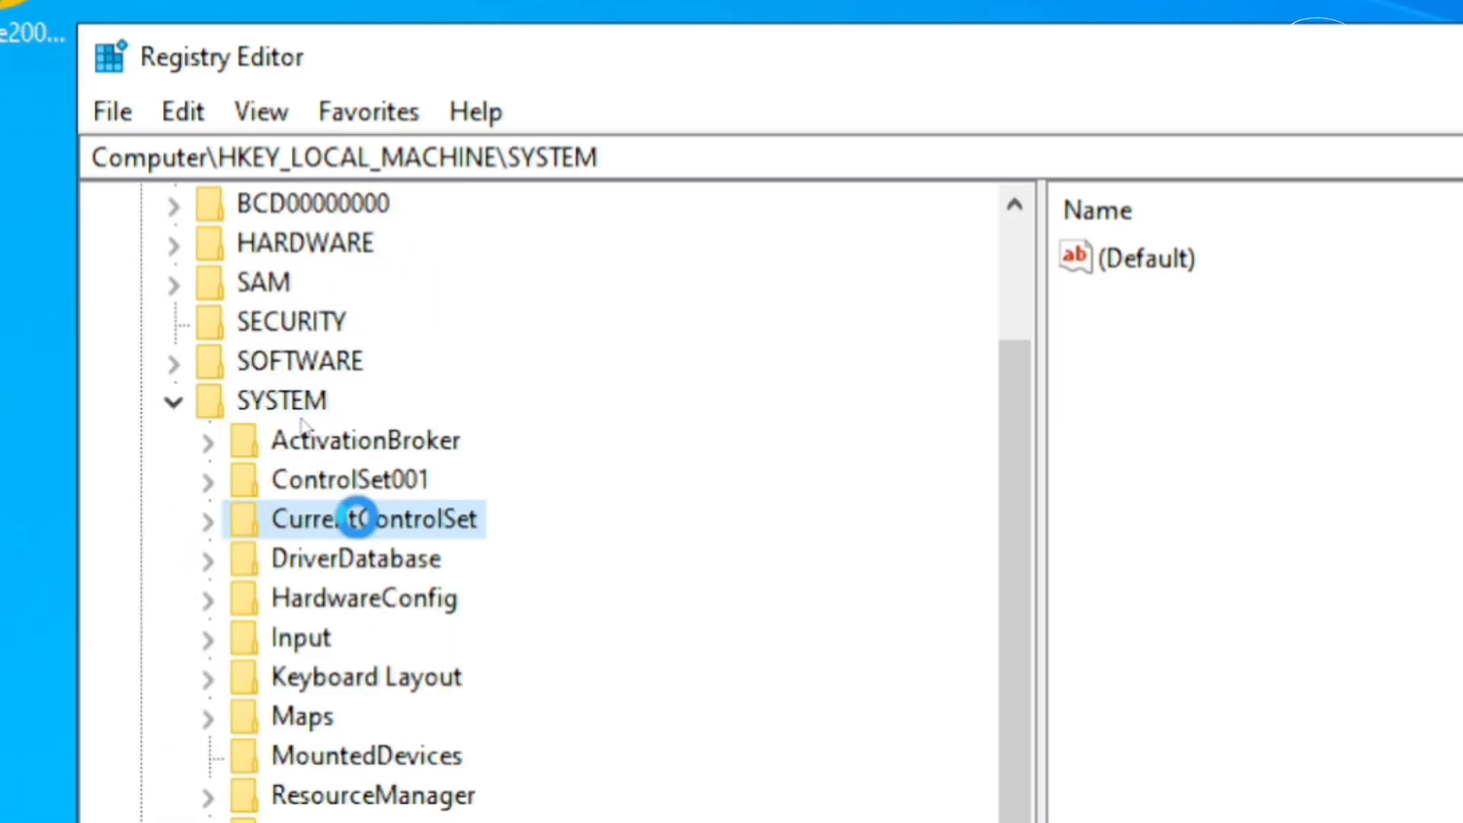
pyautogui.click(207, 520)
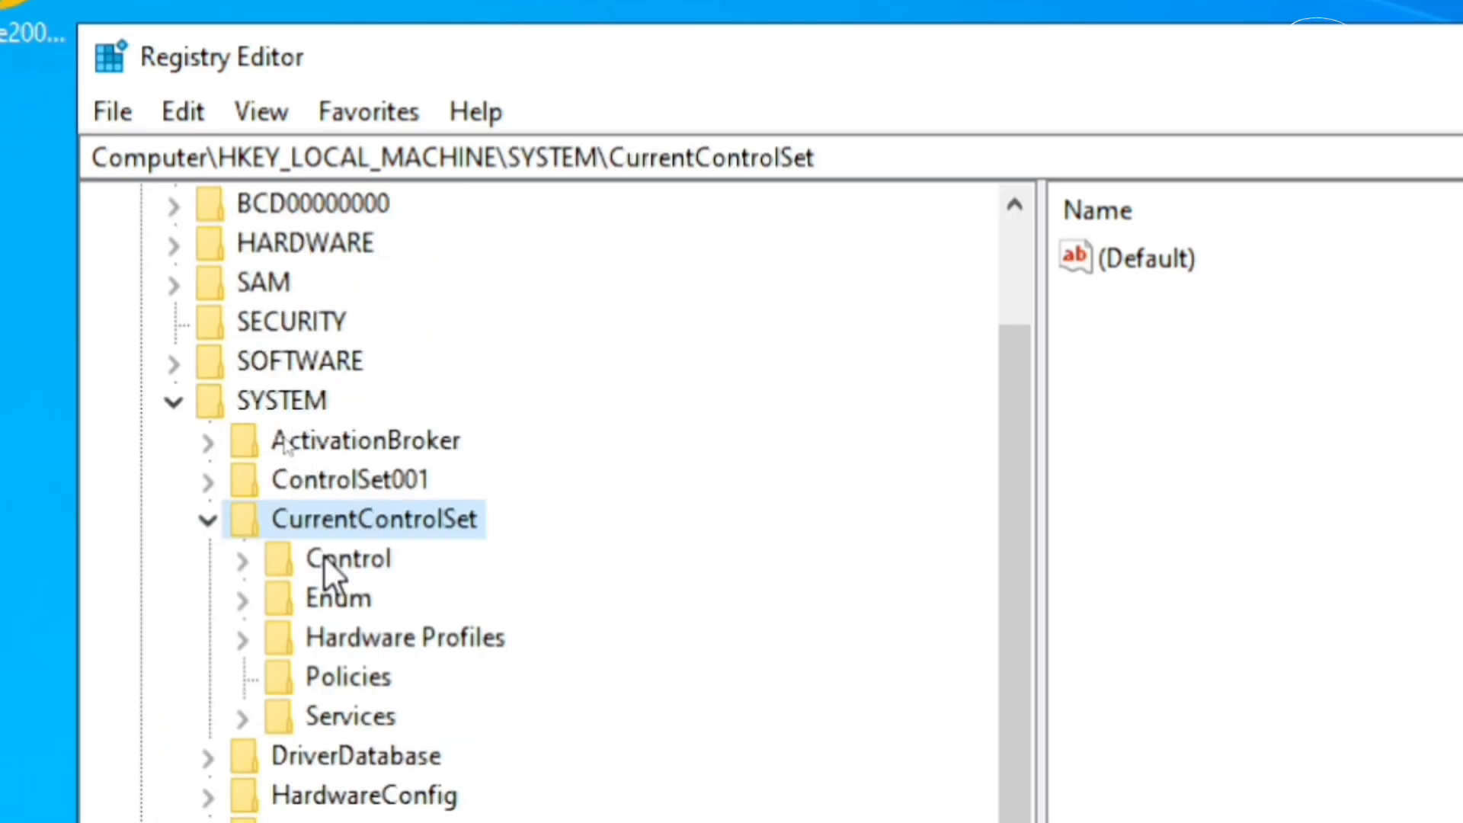
pyautogui.click(320, 558)
pyautogui.click(242, 560)
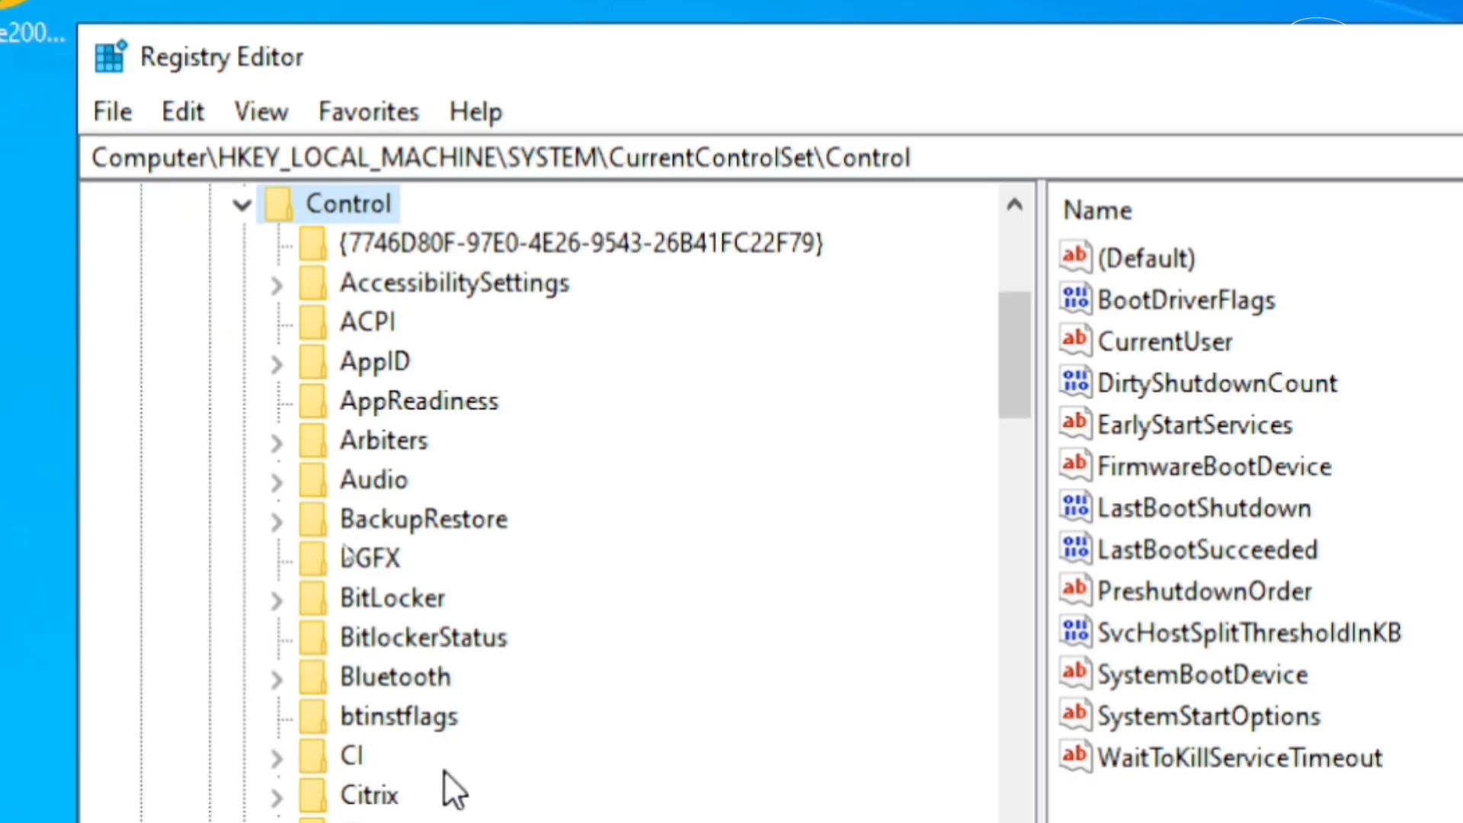
# Step: Find Session Manager under the Control key, expand it and open its Memory Management key
pyautogui.press('s')
pyautogui.press('s')
pyautogui.press('s')
pyautogui.press('s')
pyautogui.press('s')
pyautogui.press('s')
pyautogui.press('s')
pyautogui.press('s')
pyautogui.press('s')
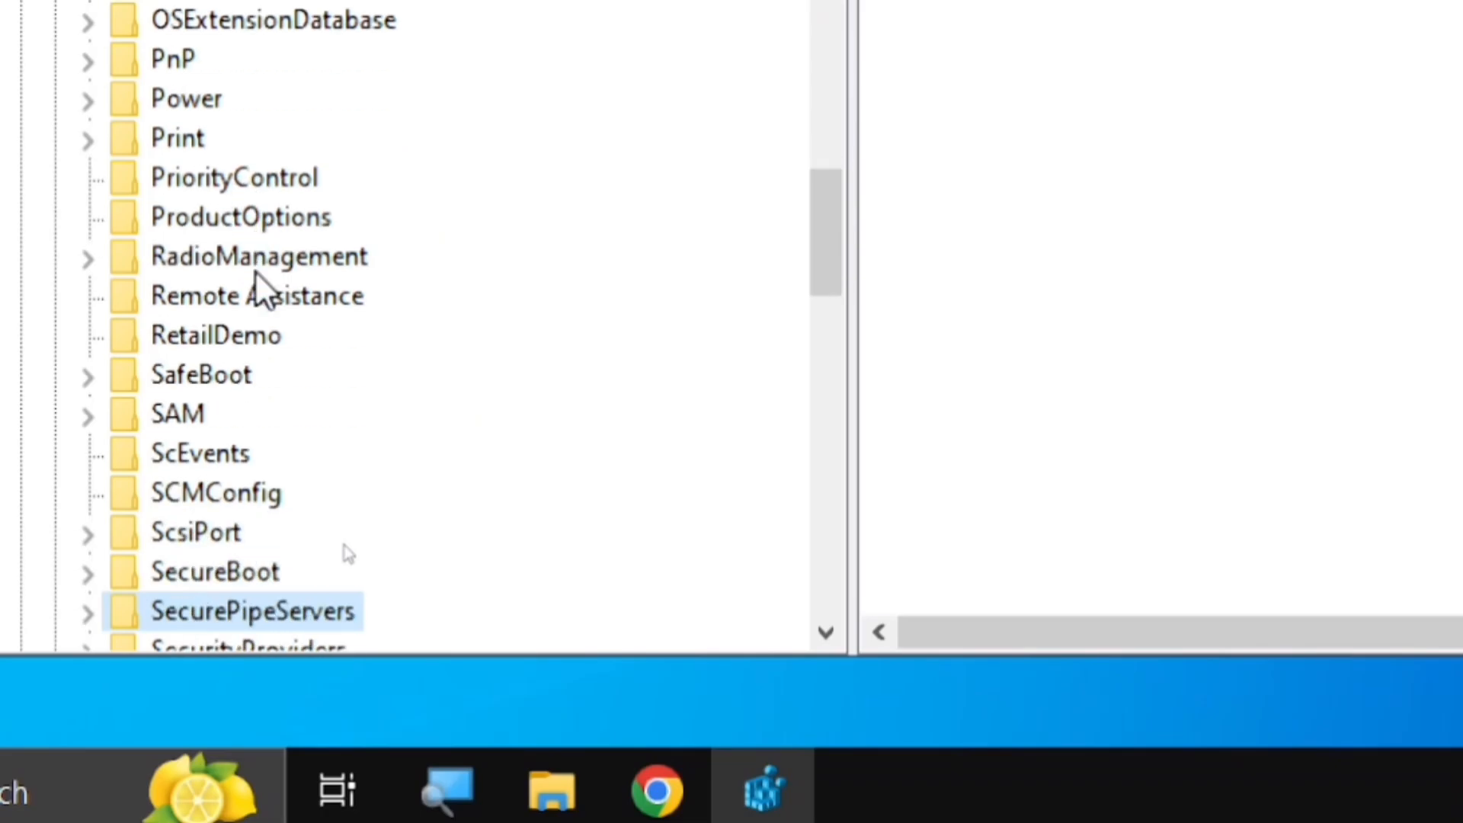
pyautogui.press('s')
pyautogui.press('s')
pyautogui.press('s')
pyautogui.press('s')
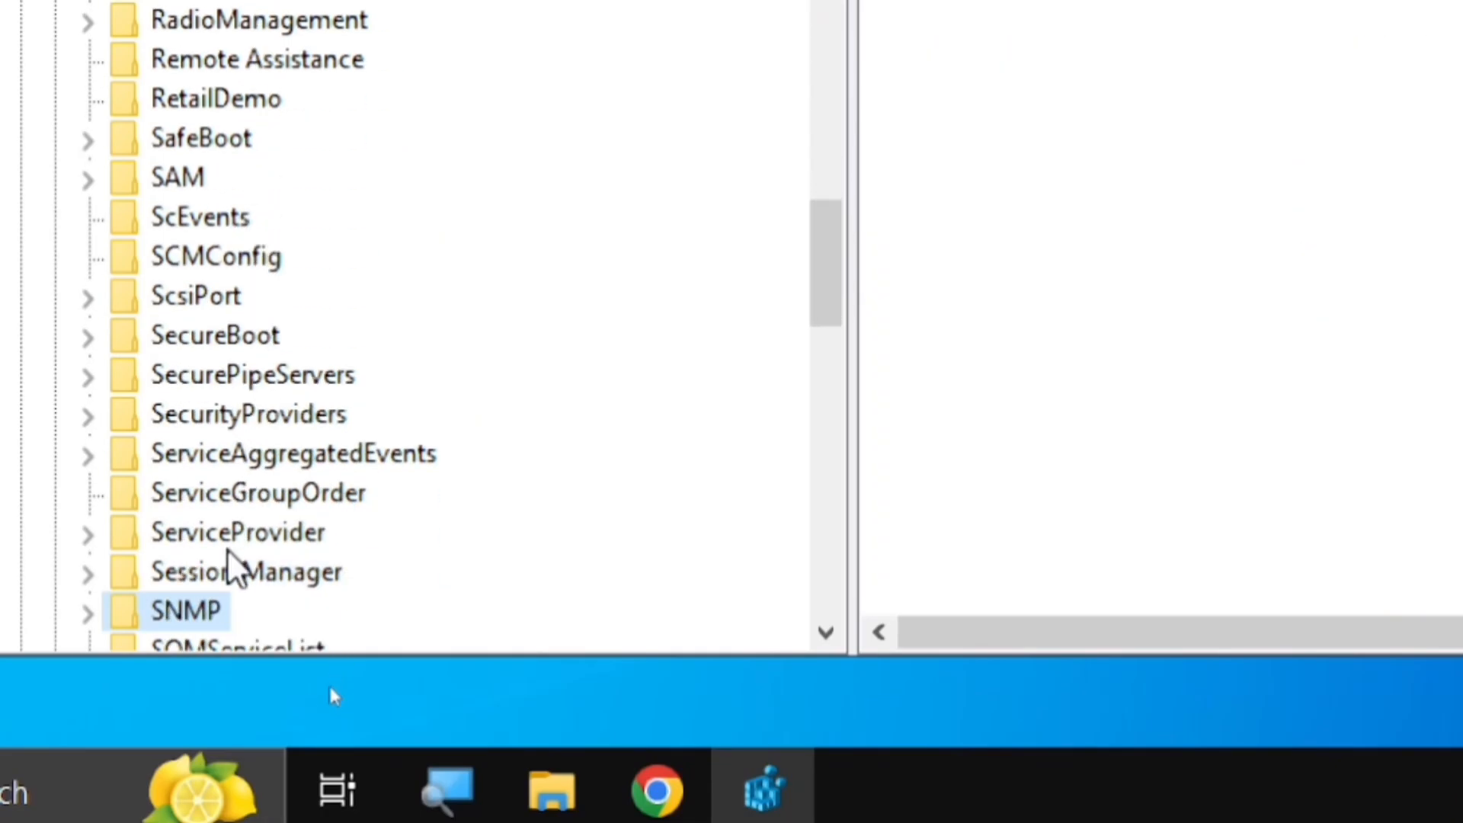
pyautogui.click(222, 568)
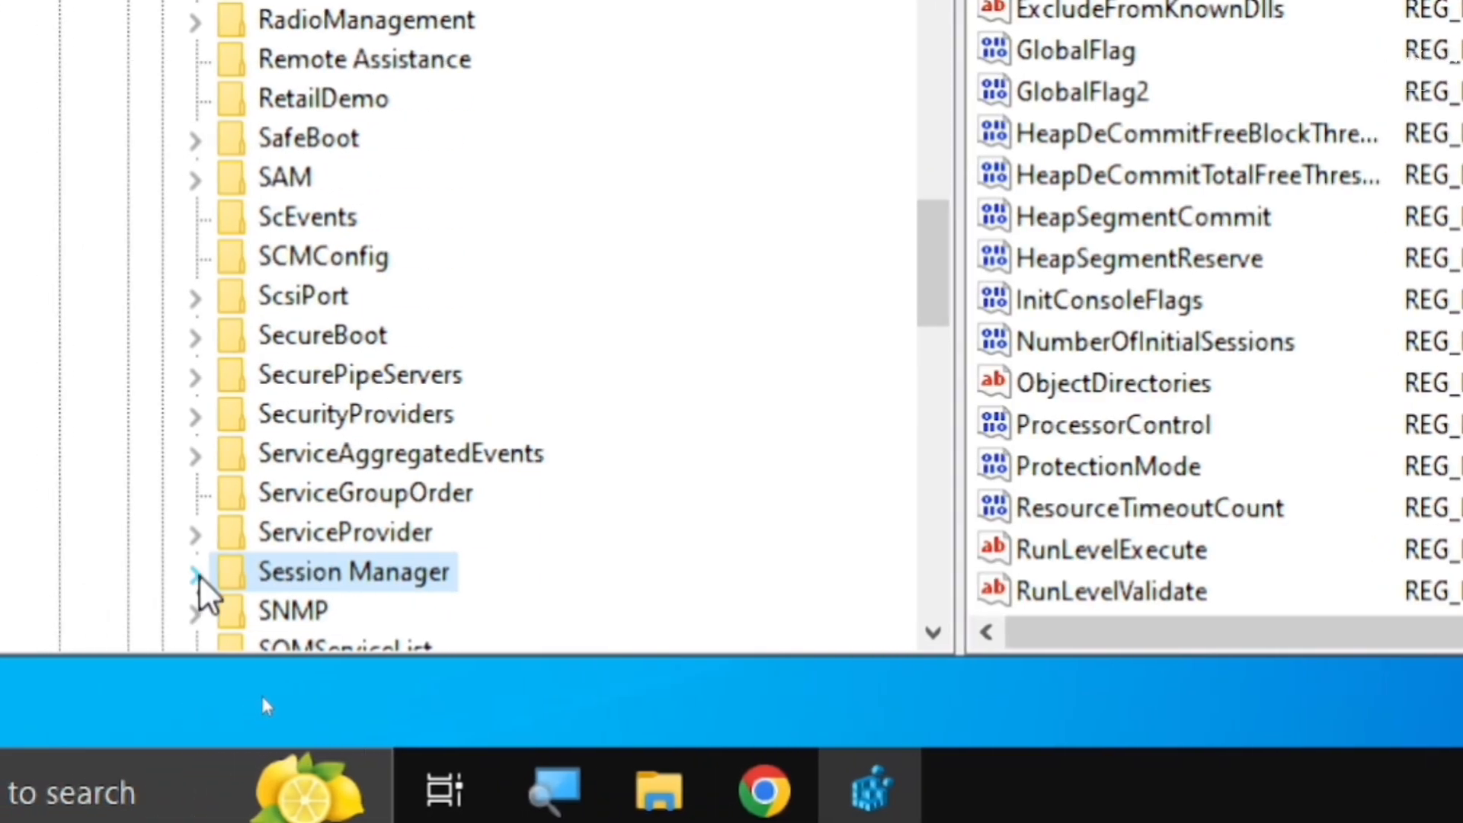
pyautogui.click(198, 576)
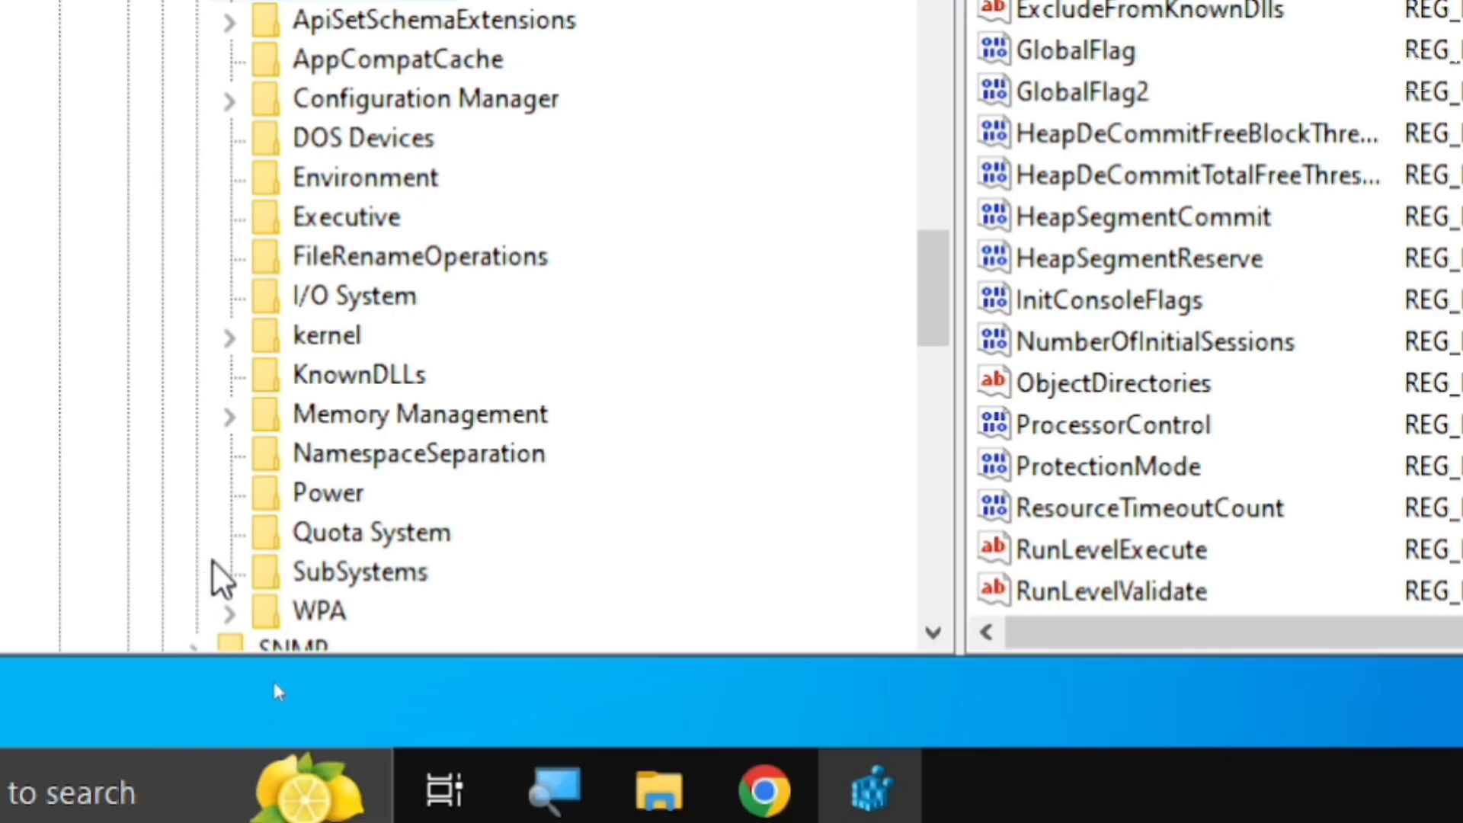
pyautogui.click(431, 418)
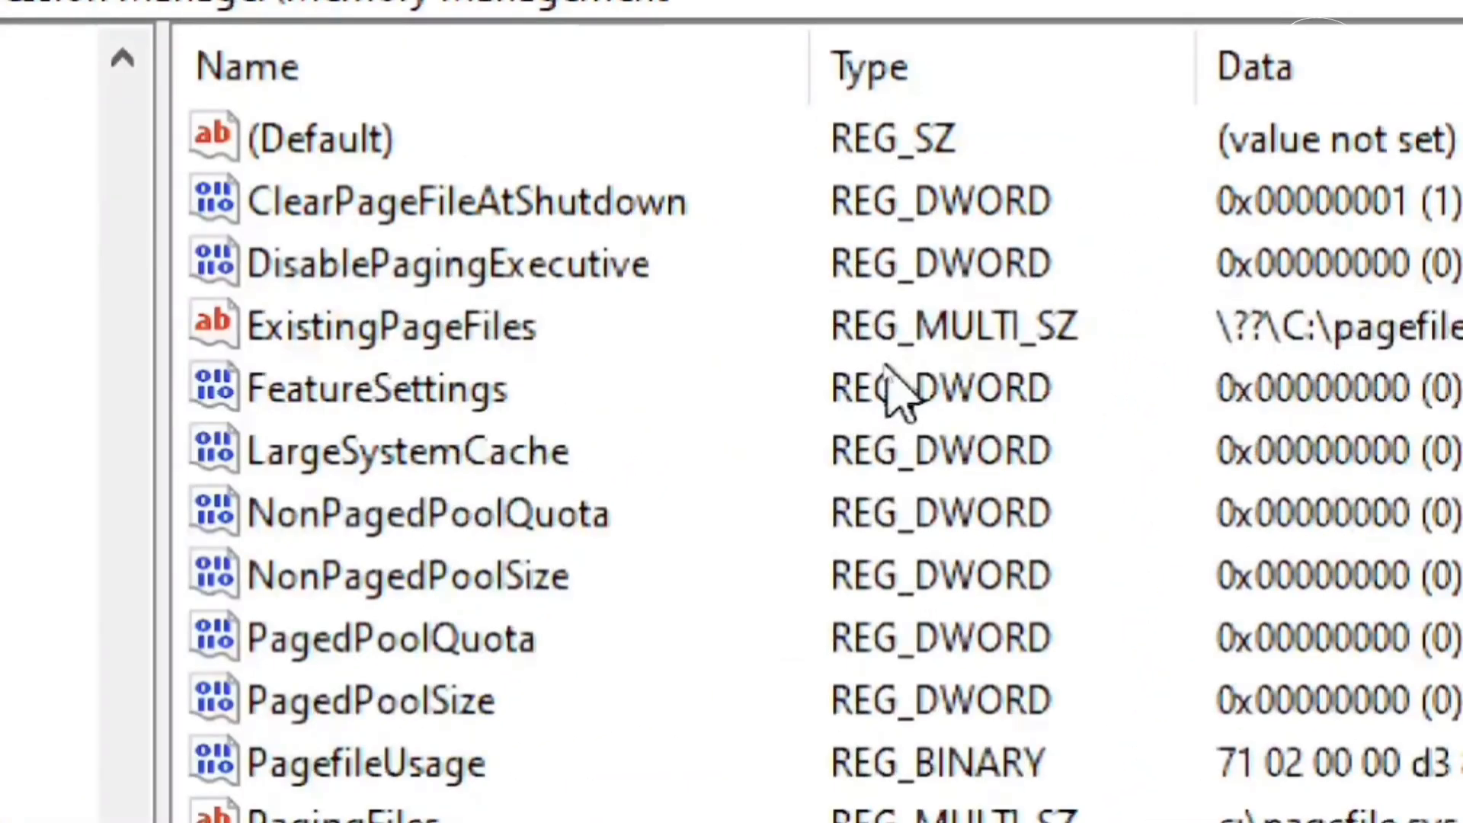
# Step: Set the value data of DisablePagingExecutive to 1 in the Memory Management key
pyautogui.click(452, 263)
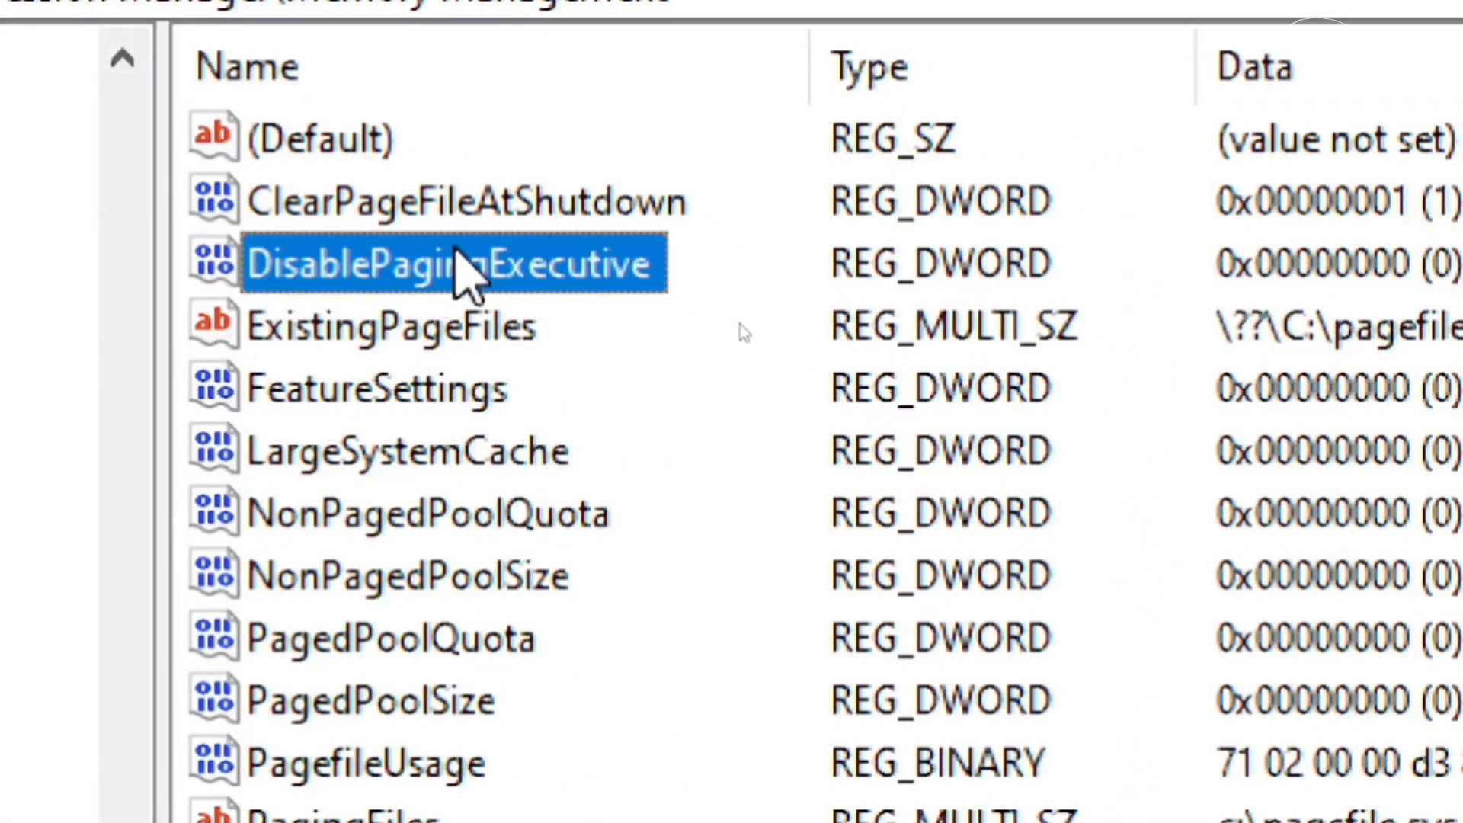
pyautogui.rightClick(462, 272)
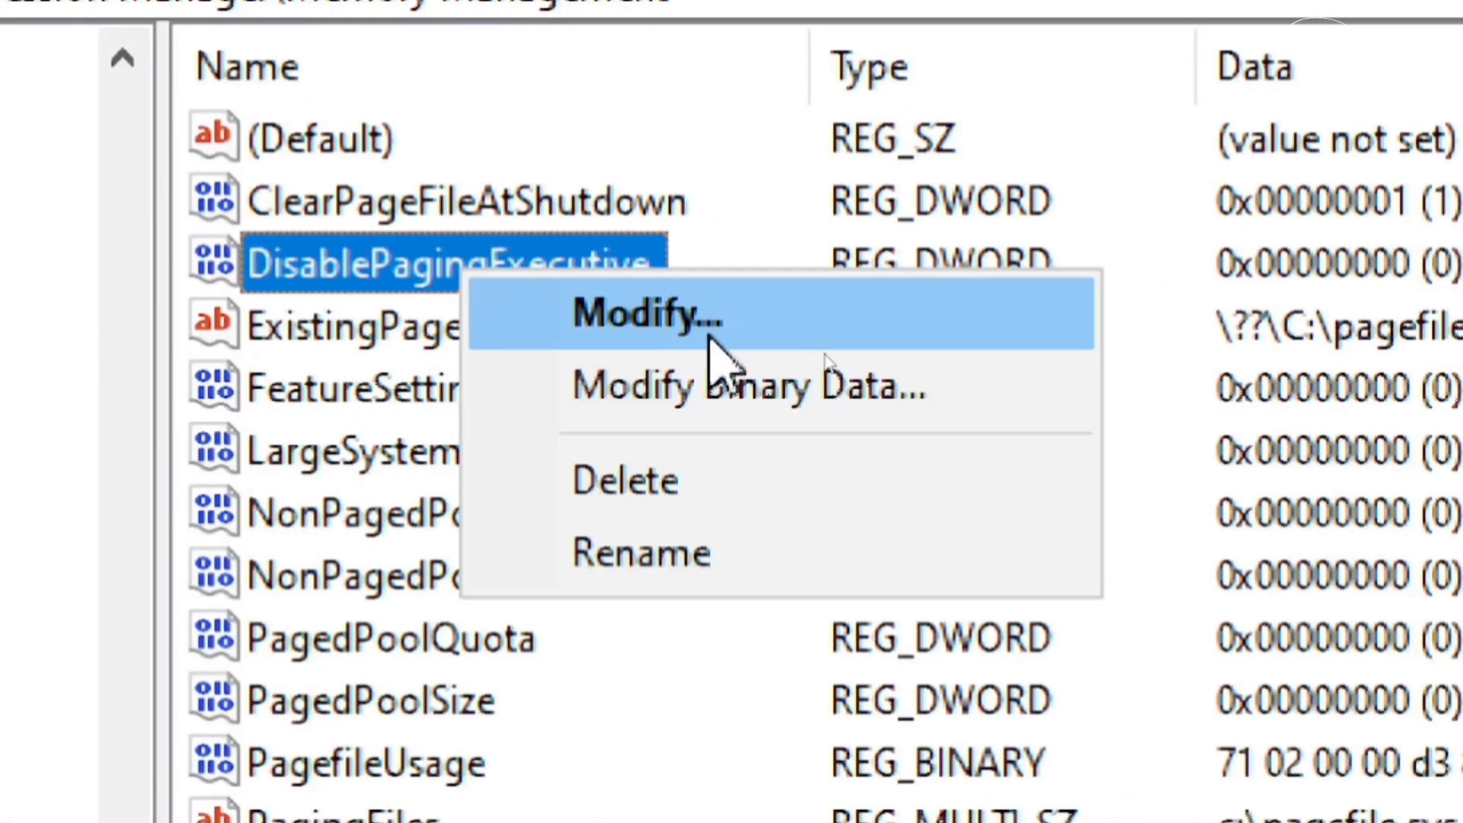
pyautogui.click(711, 332)
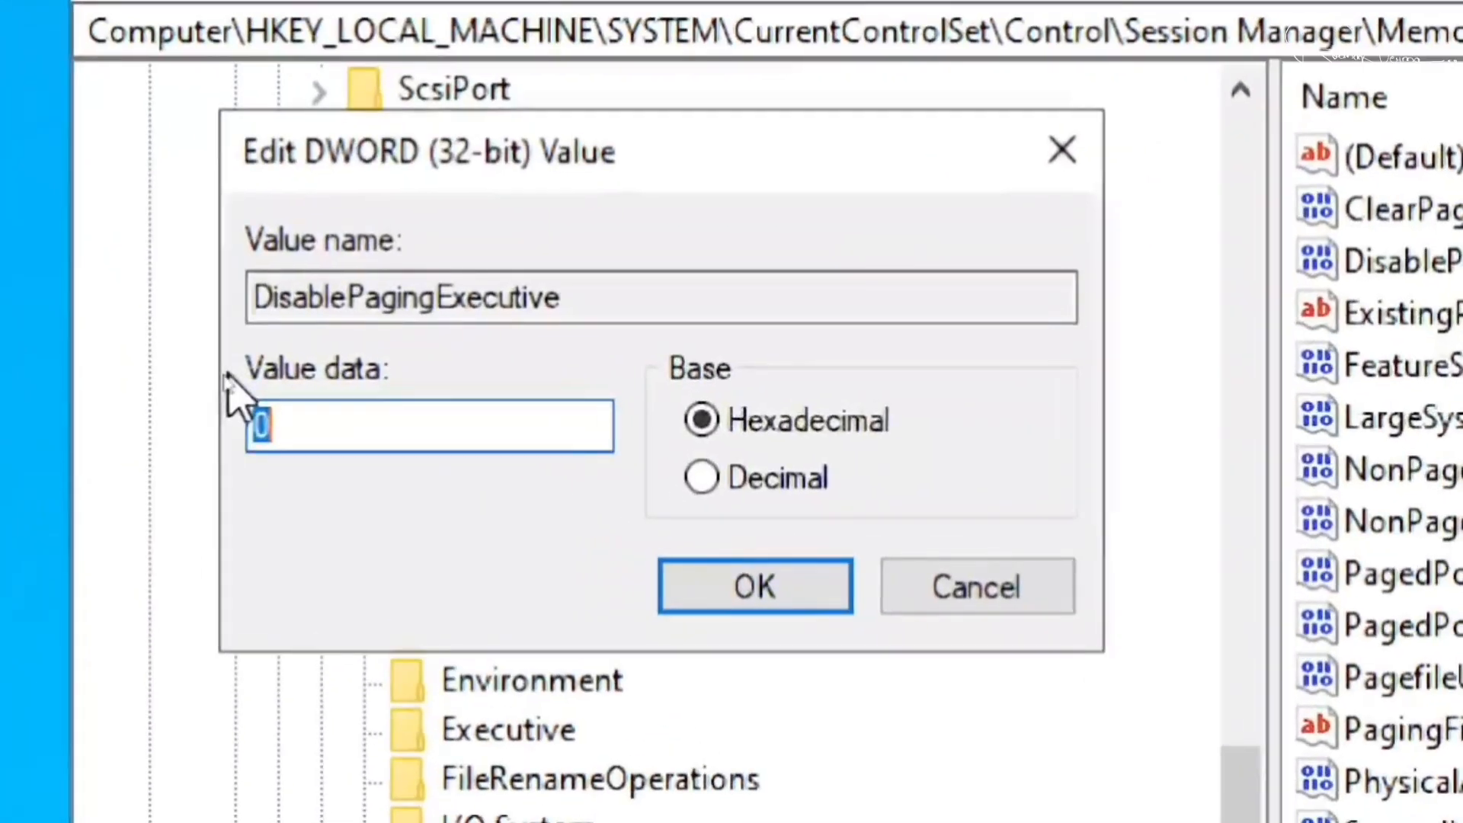
pyautogui.write('1')
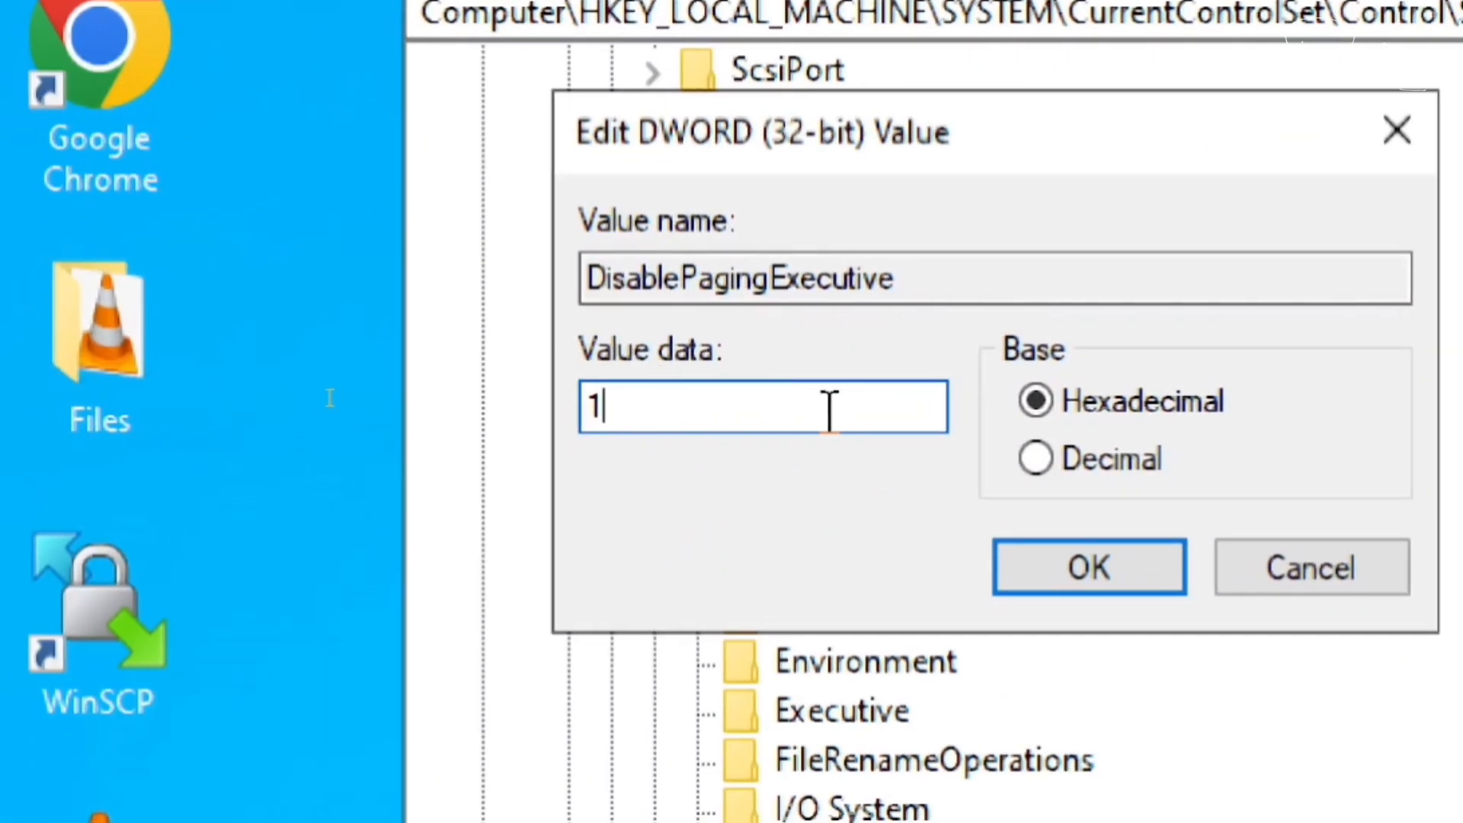
pyautogui.click(1127, 583)
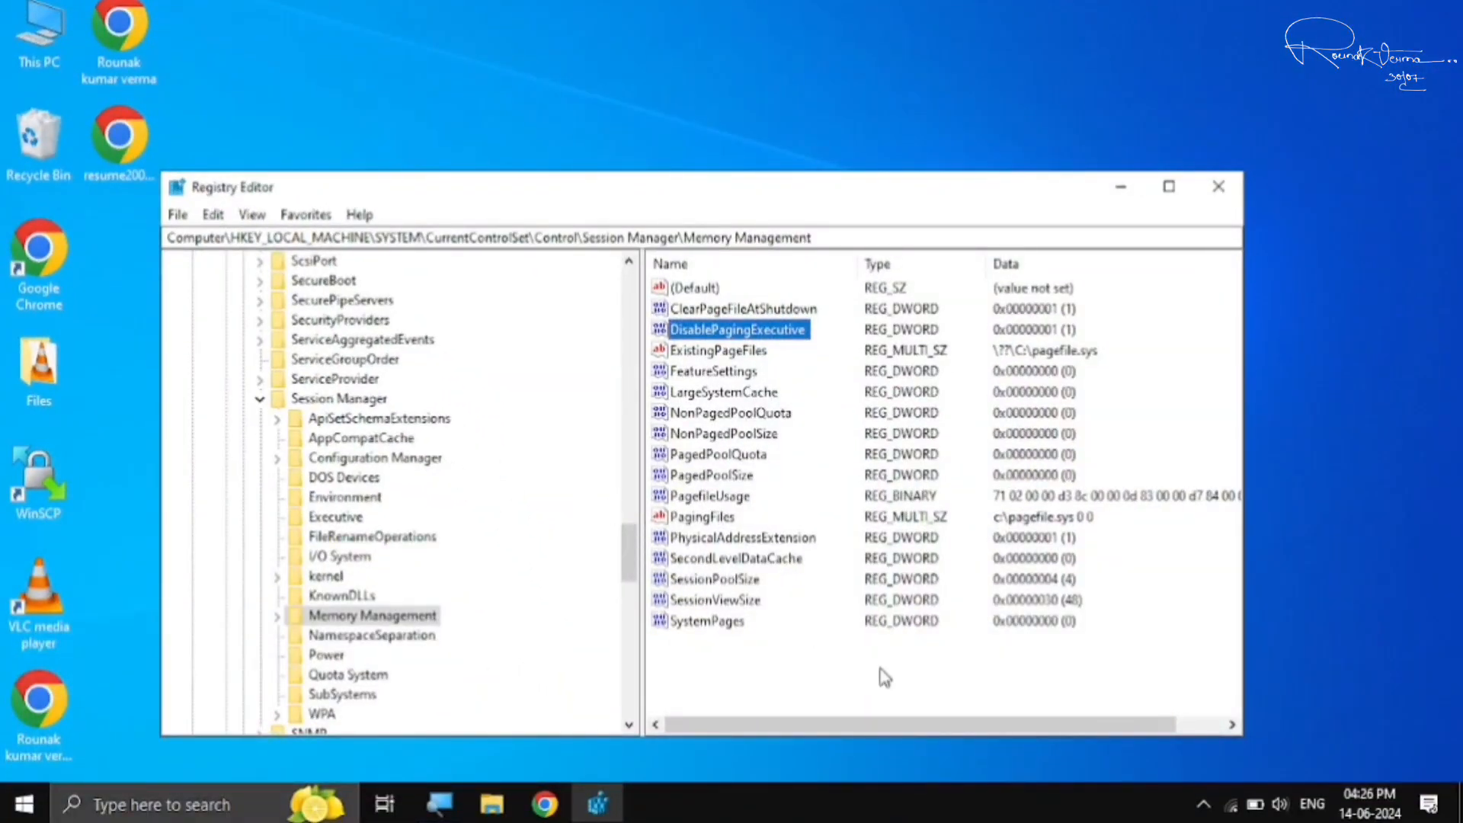
# Step: Create a new DWORD (32-bit) value named FeatureSettingsOverride in the Memory Management key
pyautogui.click(884, 677)
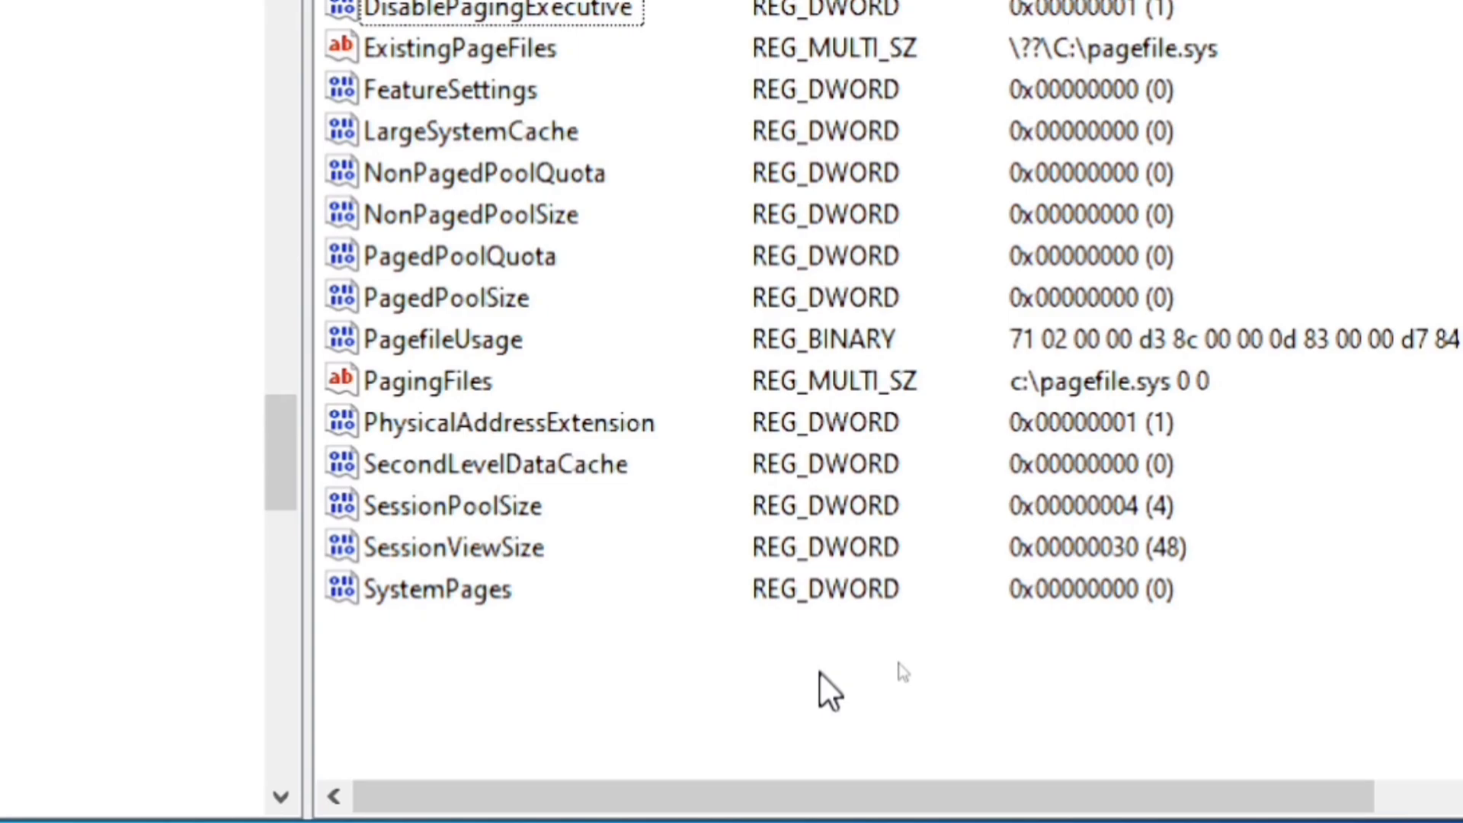
pyautogui.rightClick(820, 672)
pyautogui.moveTo(962, 699)
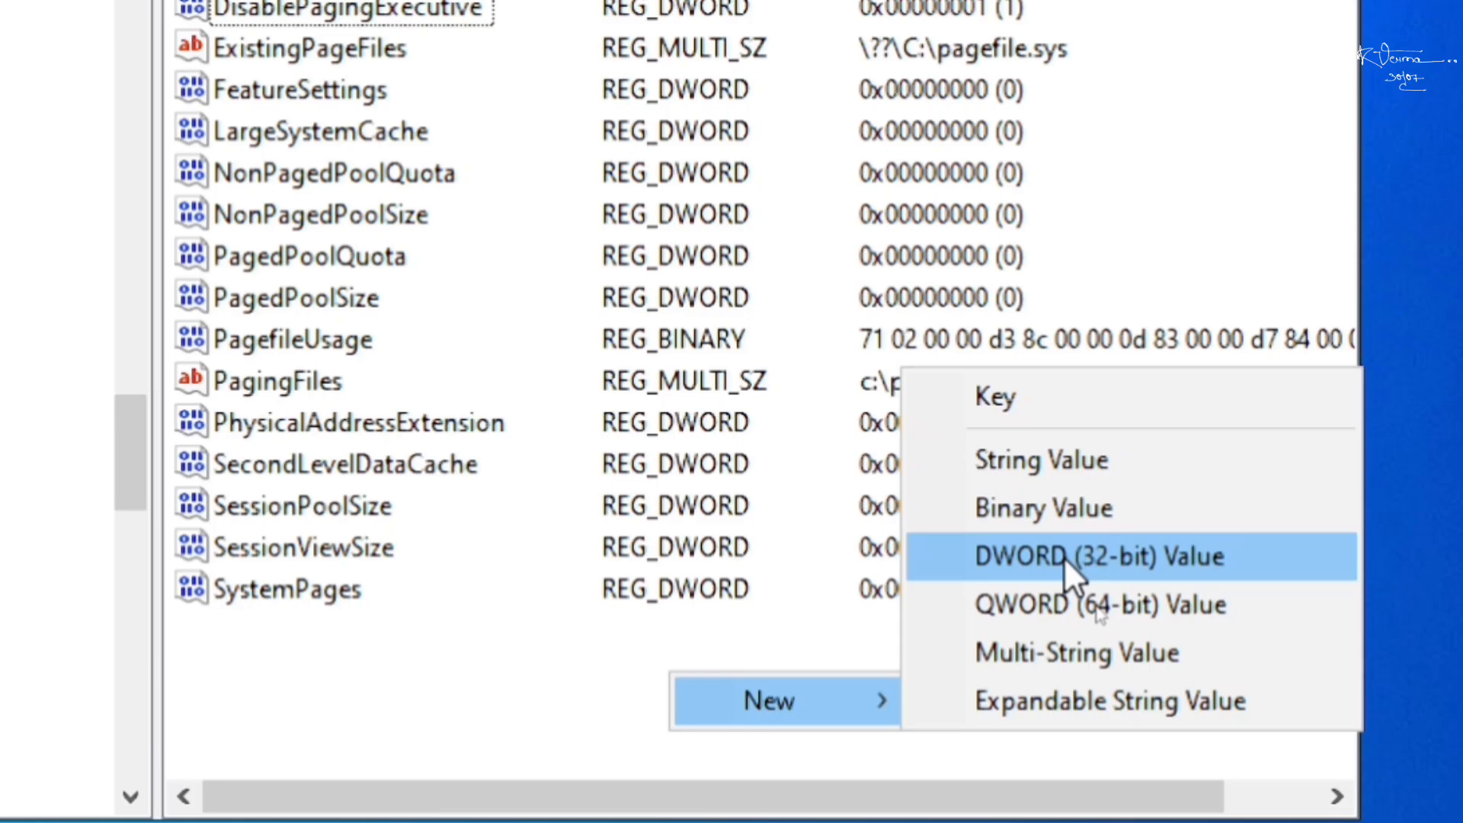
pyautogui.click(1013, 550)
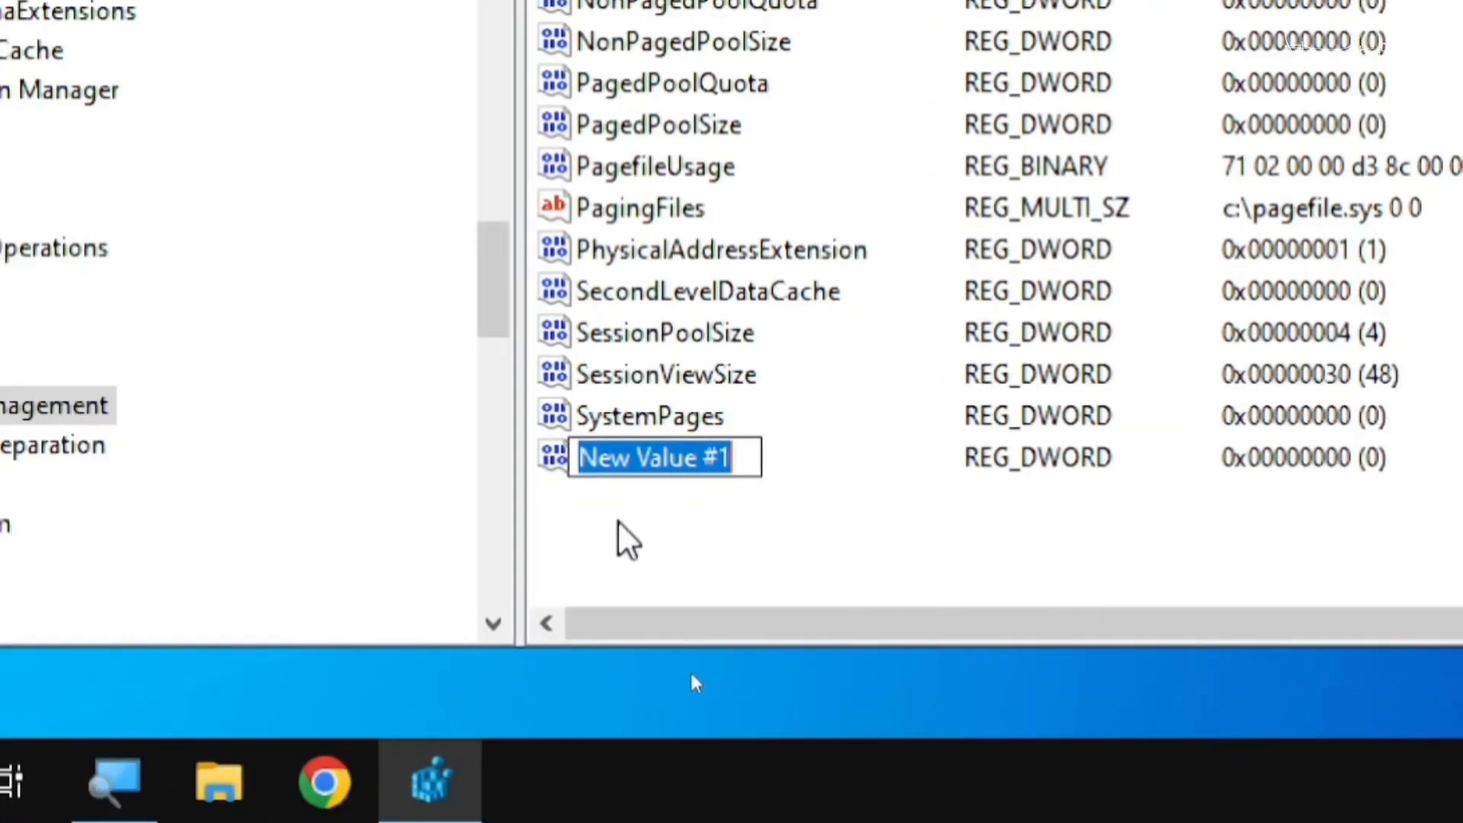
pyautogui.press('BackSpace')
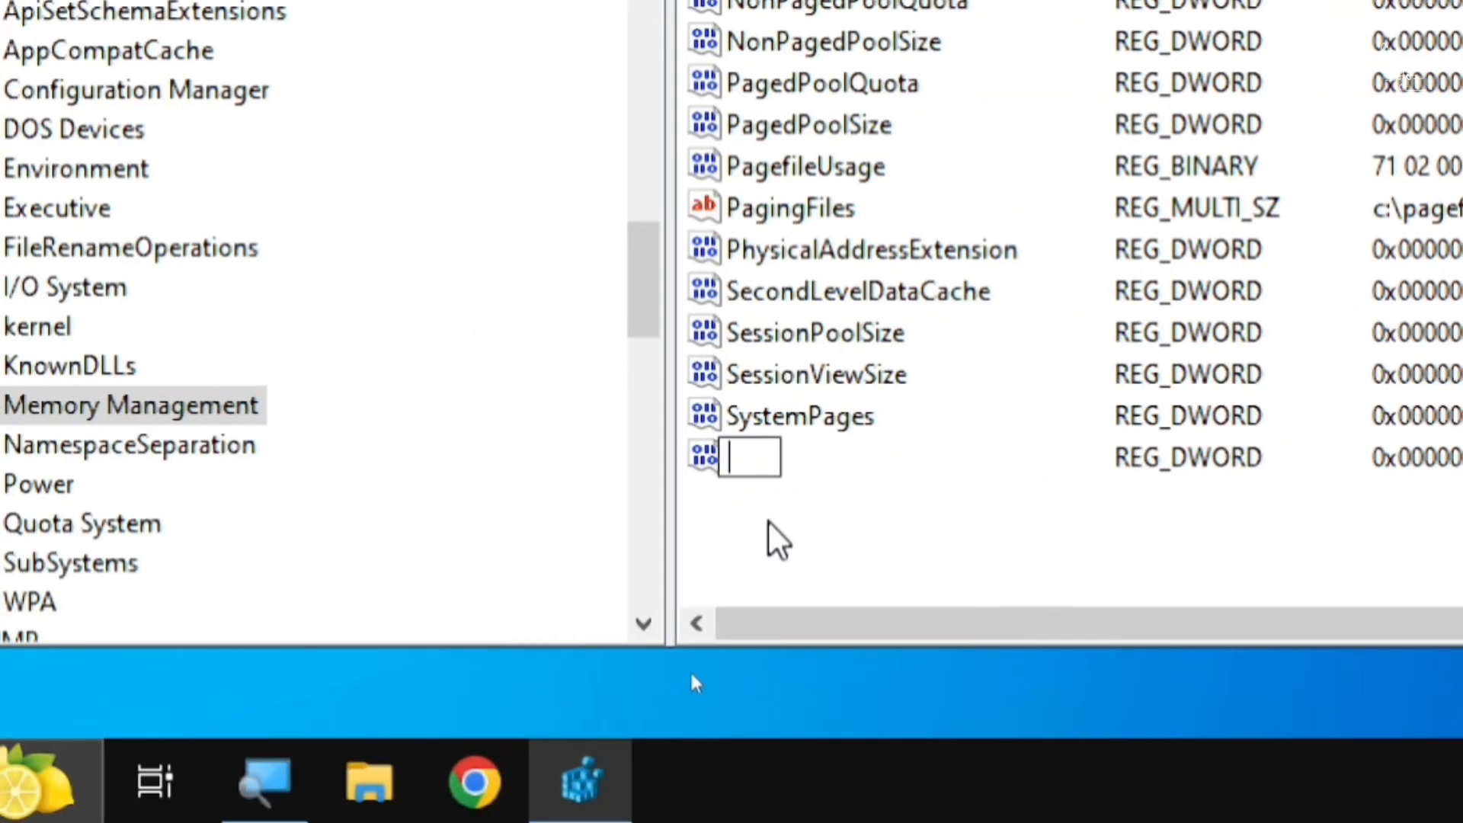
pyautogui.write('FeatureSettingsOverride')
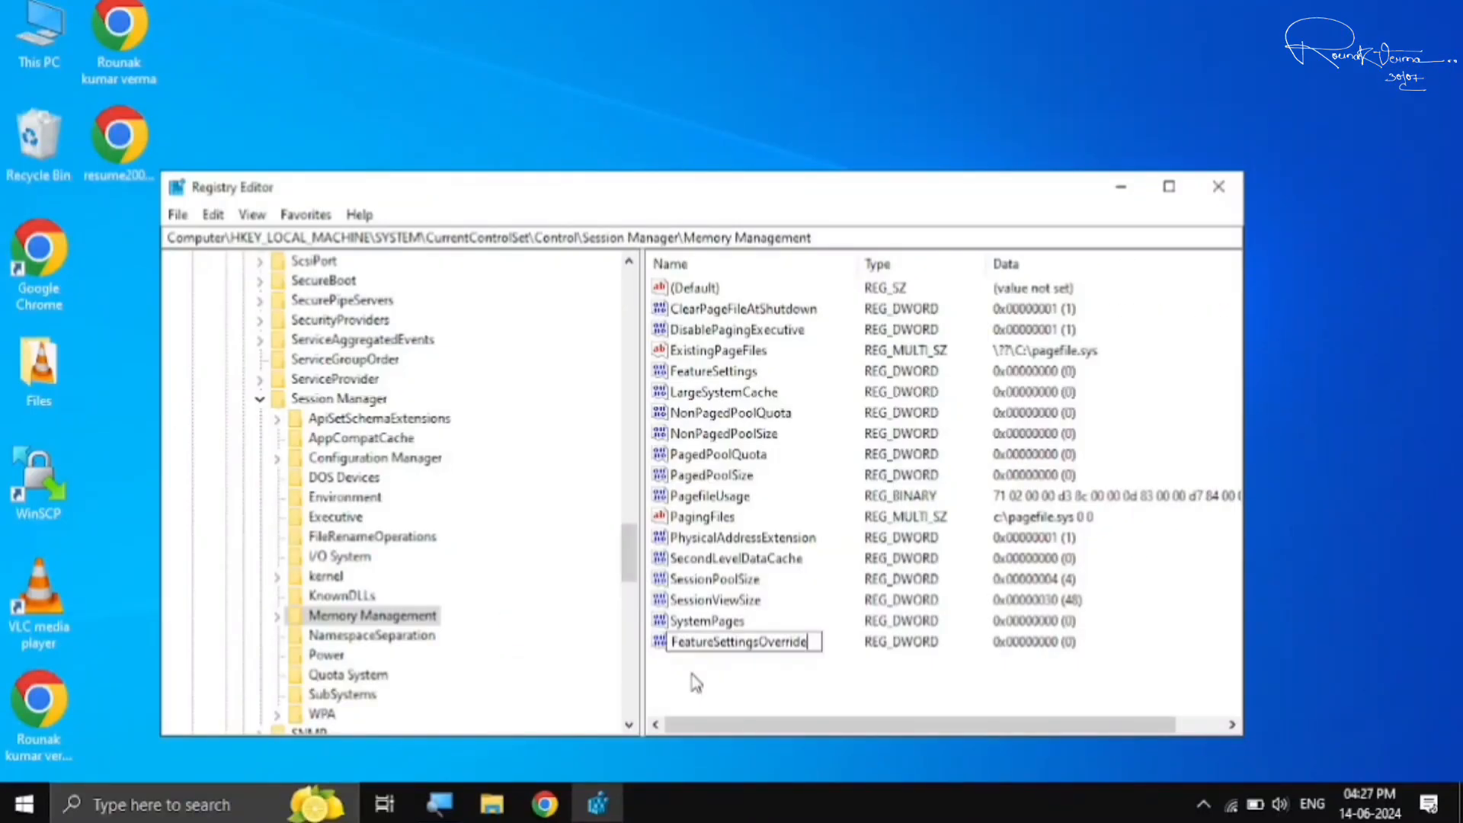
pyautogui.press('Return')
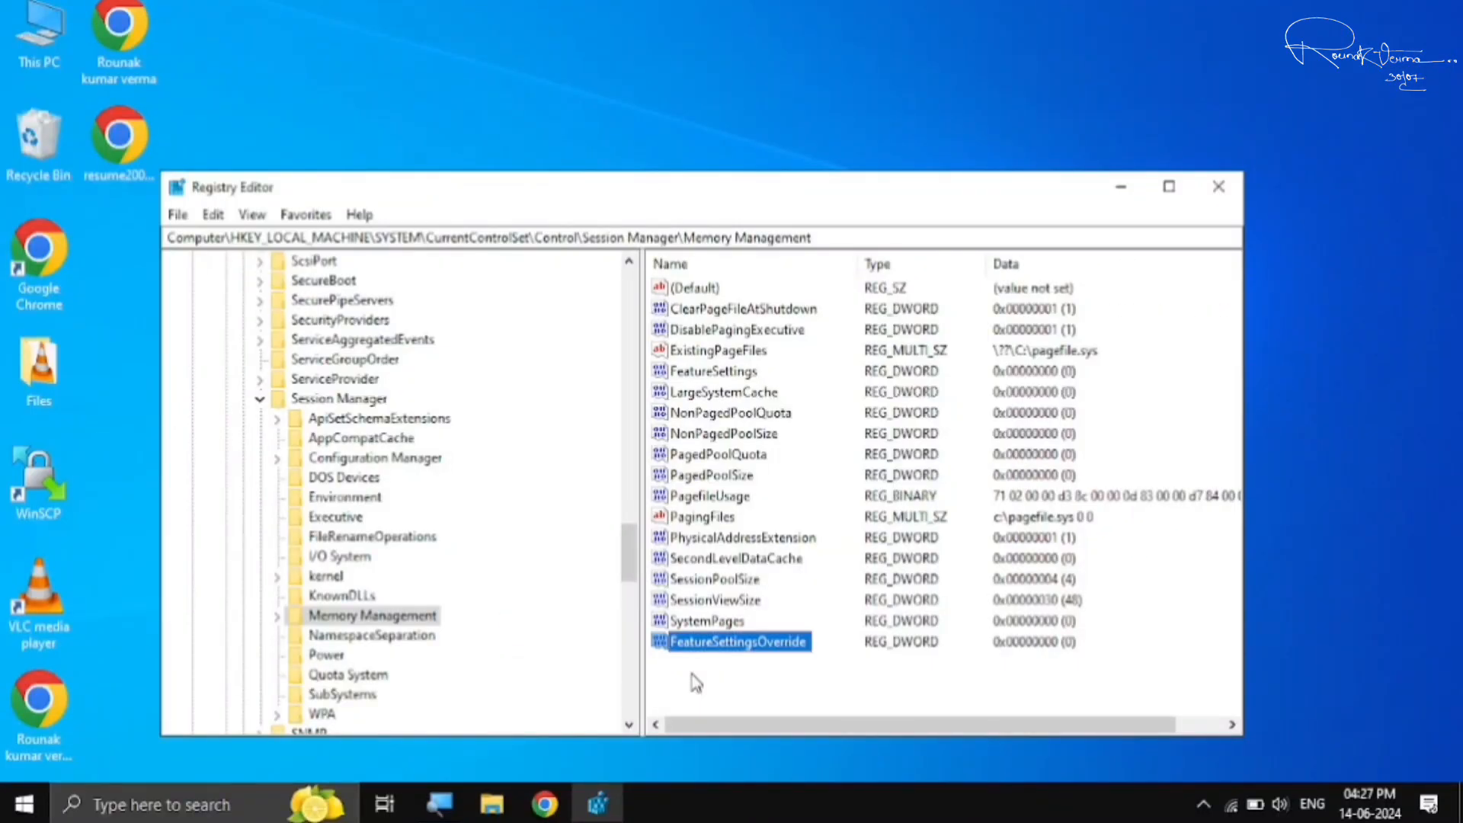
# Step: Set the value data of FeatureSettingsOverride to 3 in hexadecimal base
pyautogui.rightClick(734, 648)
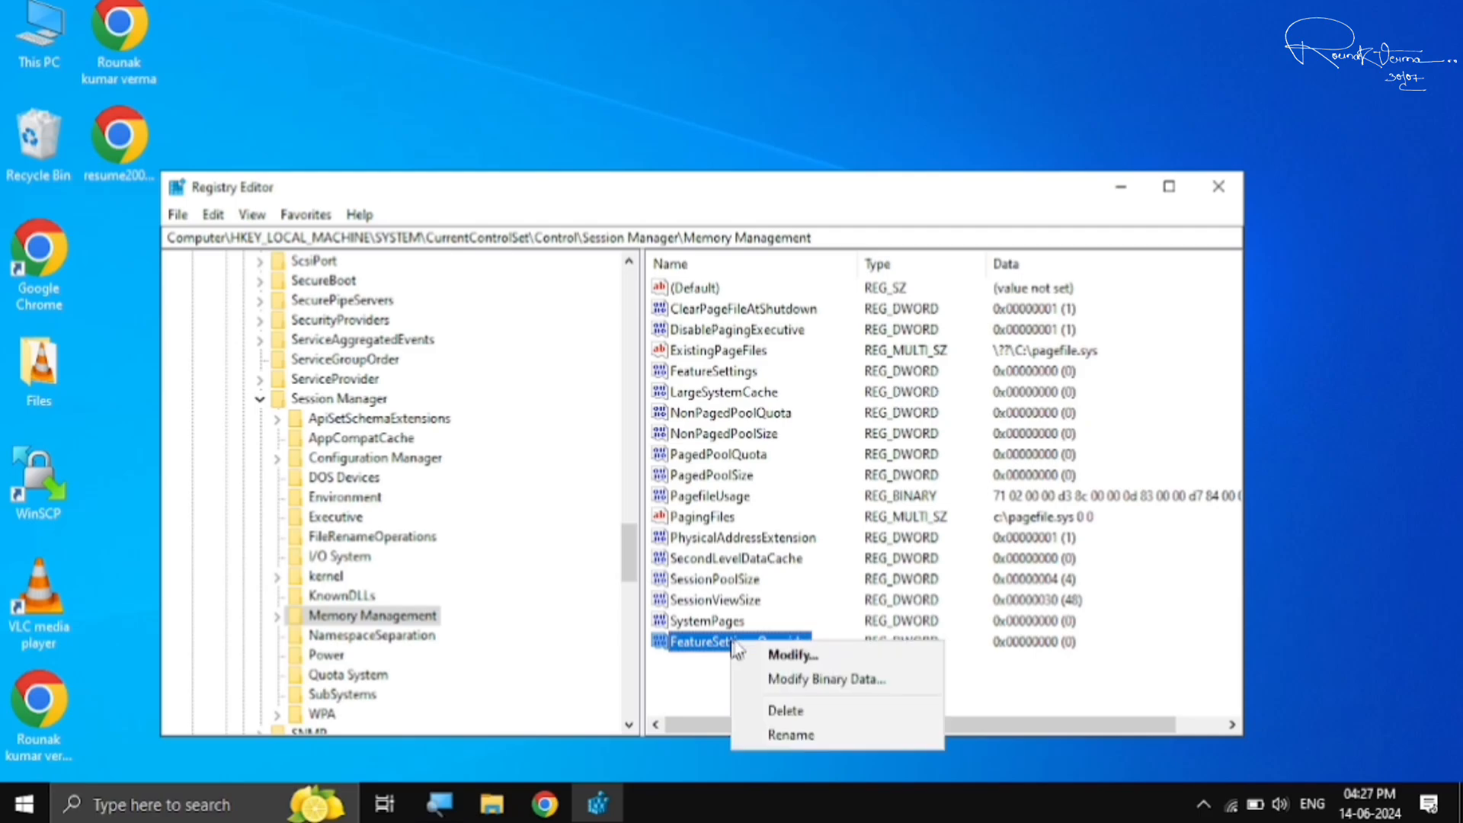
pyautogui.click(796, 653)
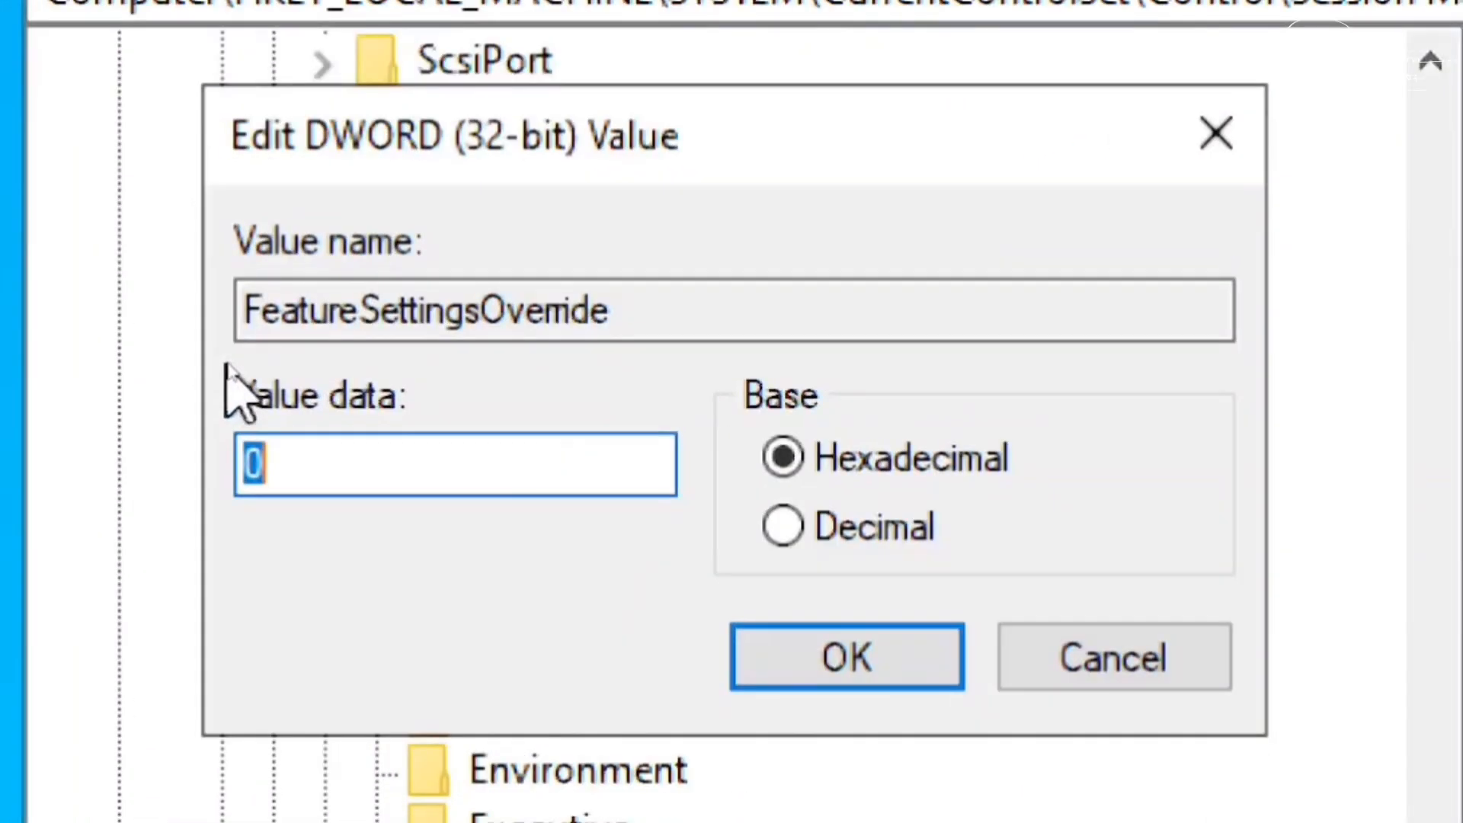
pyautogui.press('BackSpace')
pyautogui.write('3')
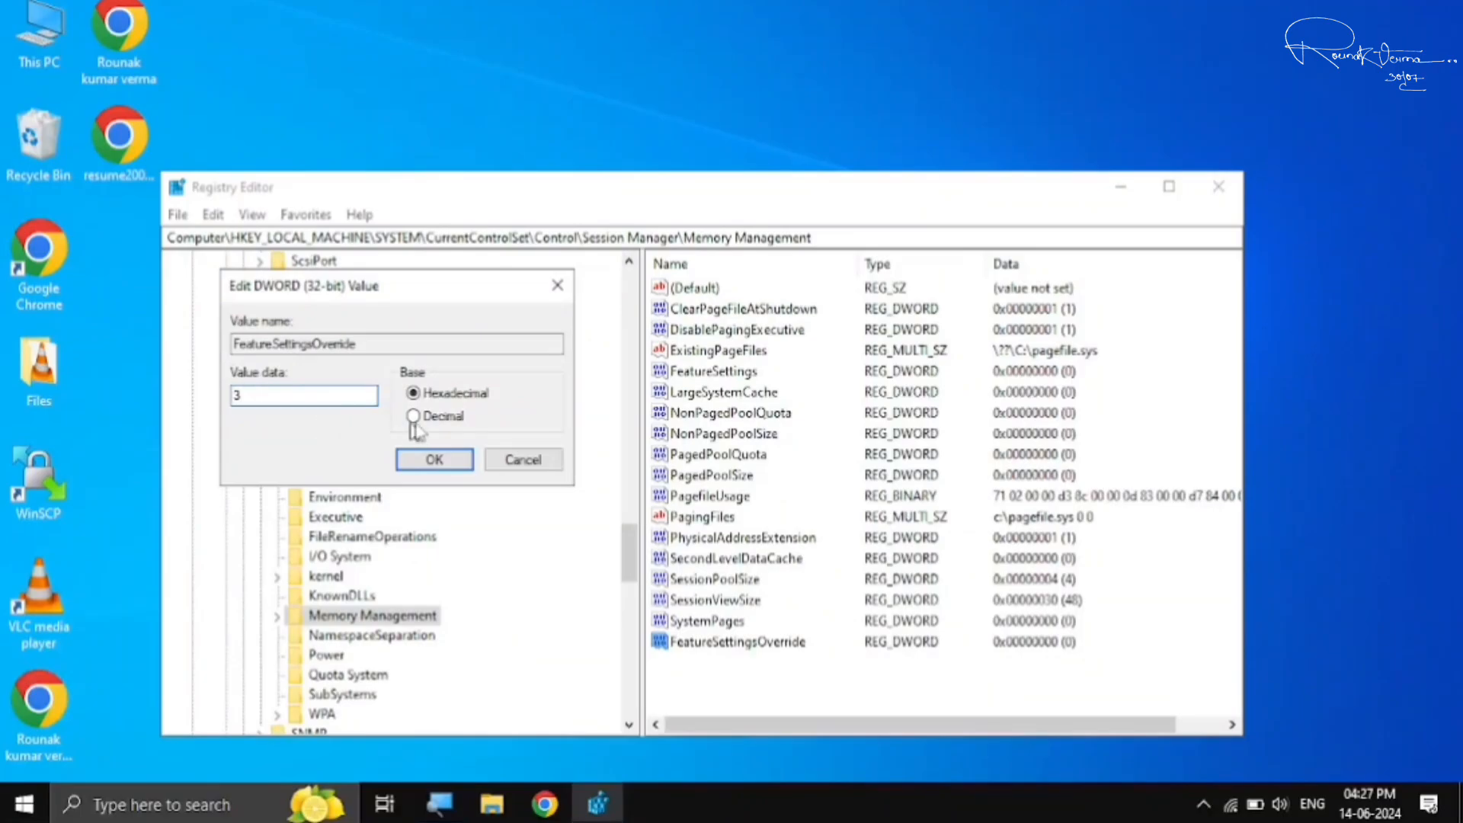
pyautogui.click(434, 458)
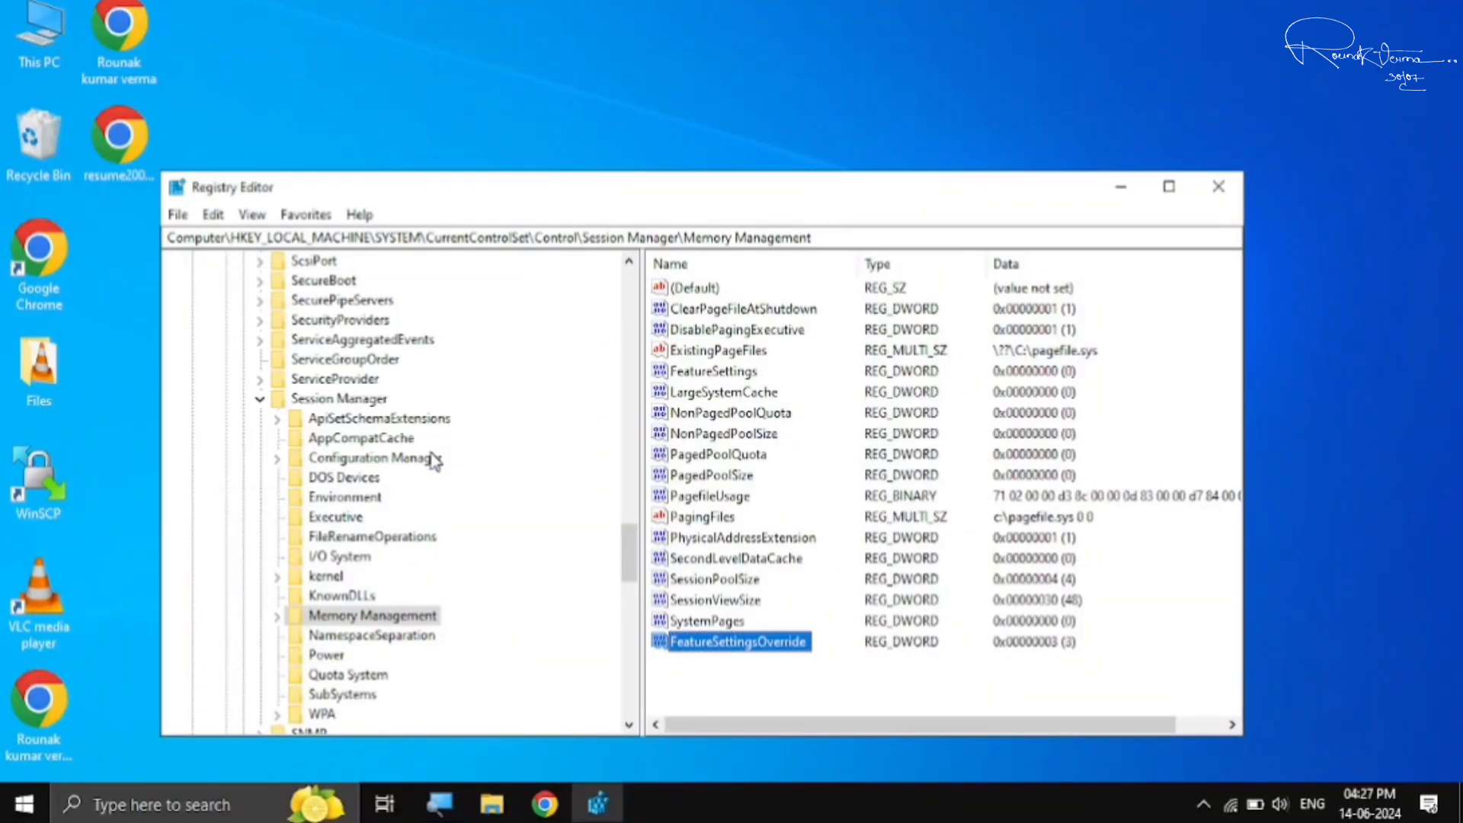
# Step: Create a new DWORD (32-bit) value named FeatureSettingsOverridemask in the Memory Management key
pyautogui.click(723, 688)
pyautogui.rightClick(723, 688)
pyautogui.moveTo(800, 691)
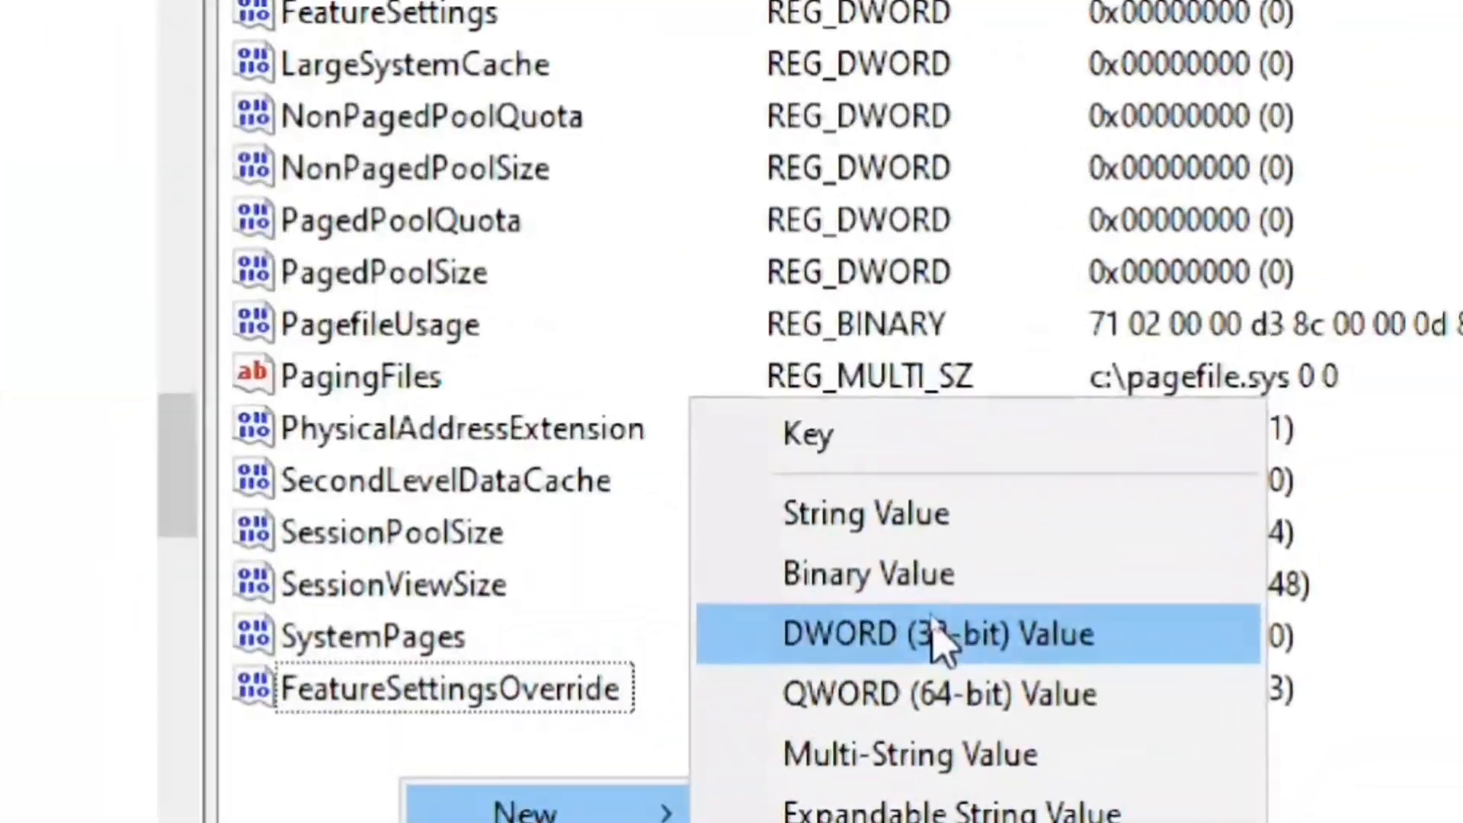
pyautogui.click(934, 620)
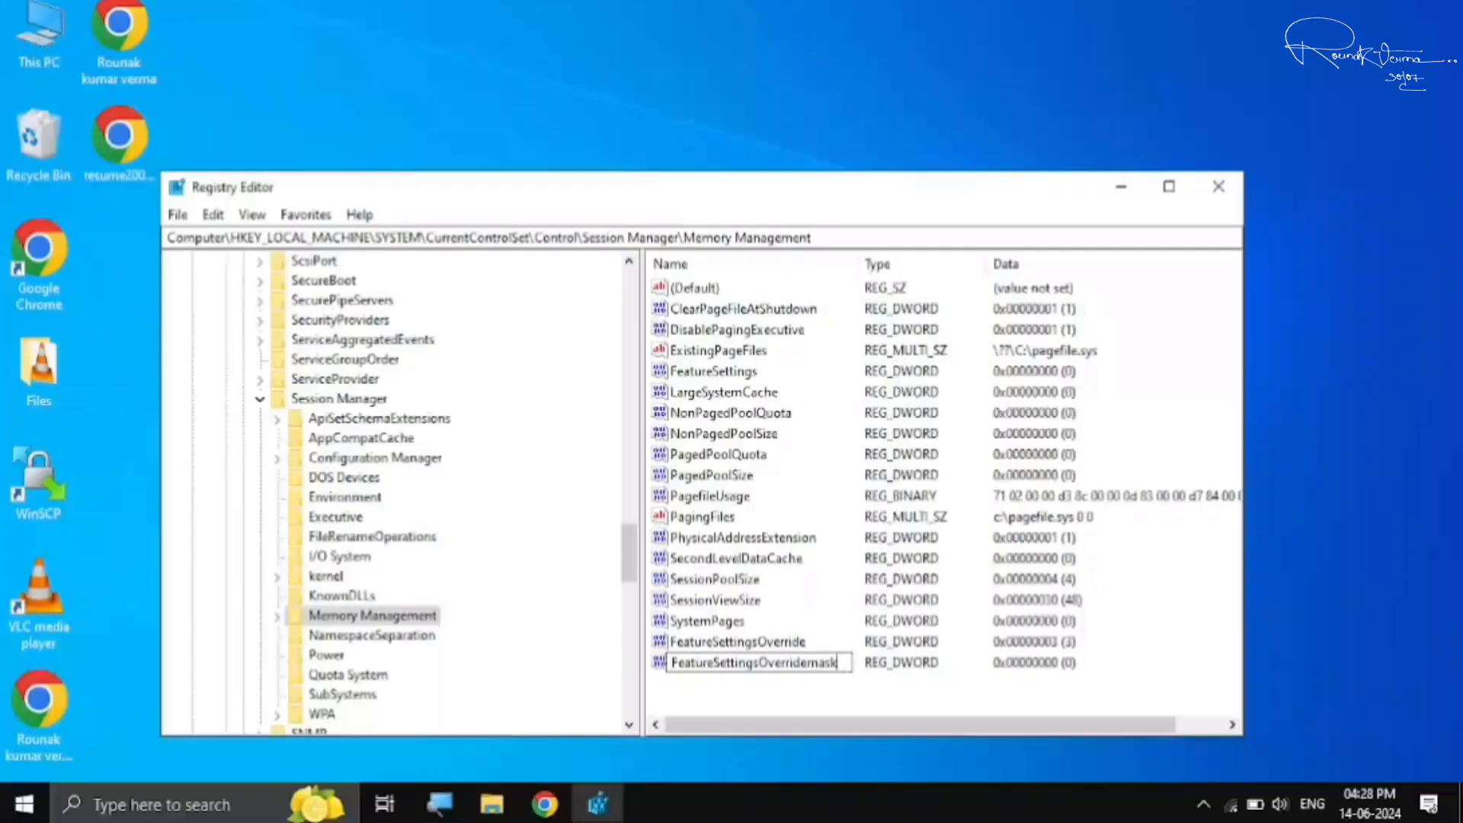
pyautogui.press('Return')
# Step: Set the value data of FeatureSettingsOverridemask to 1 in hexadecimal base
pyautogui.rightClick(801, 675)
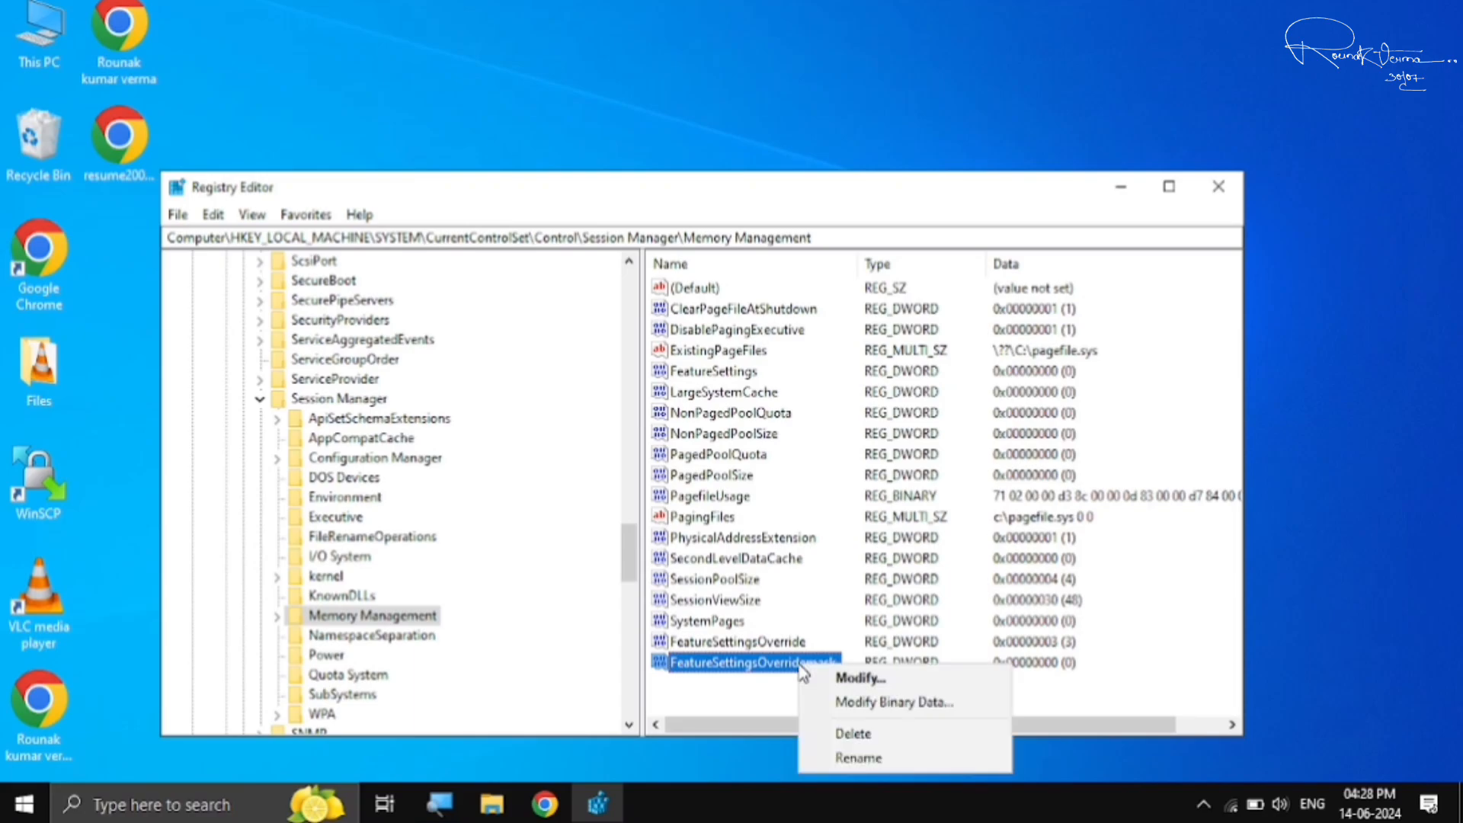
pyautogui.click(843, 676)
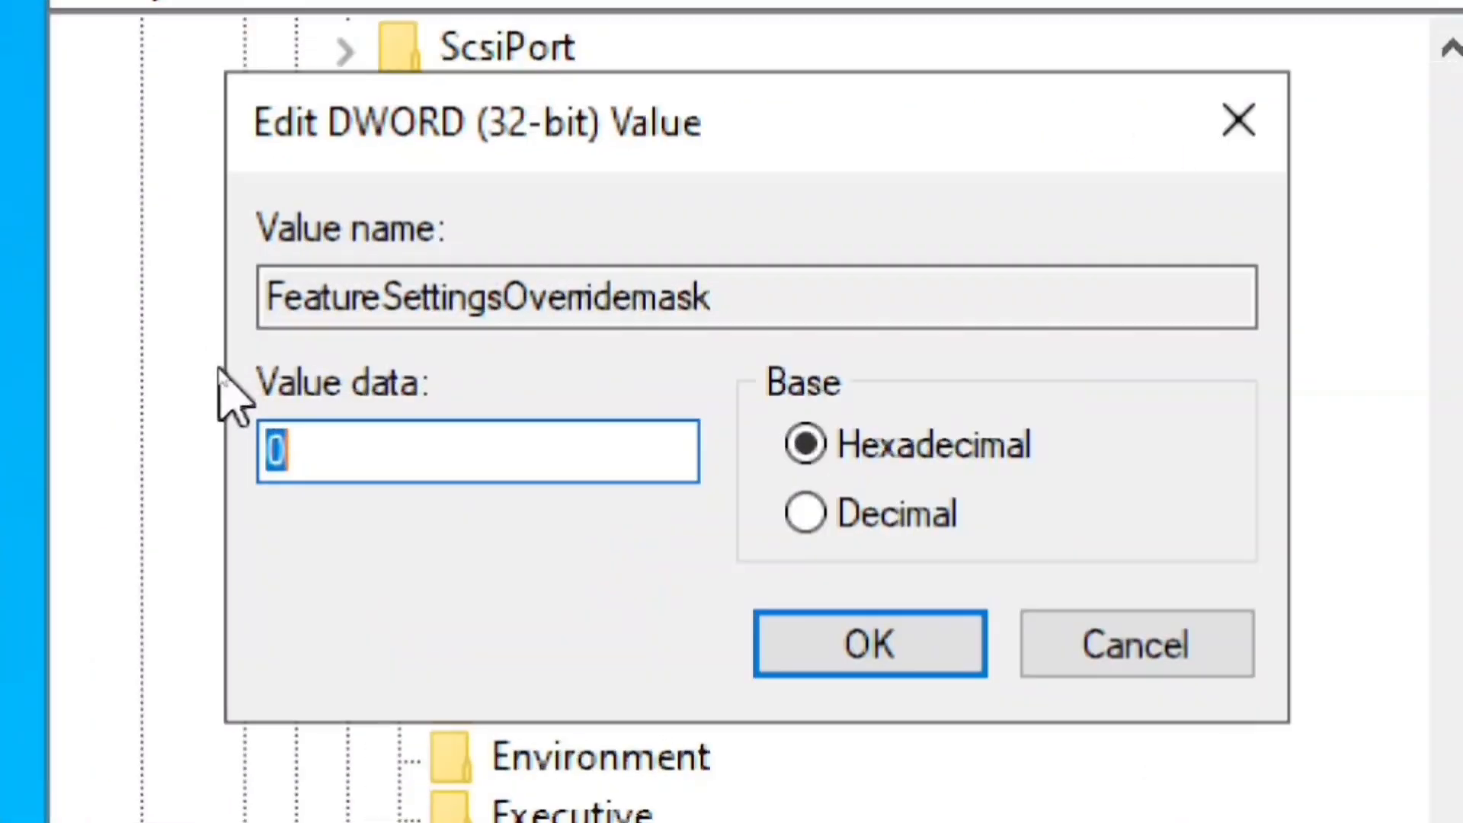
pyautogui.press('BackSpace')
pyautogui.write('1')
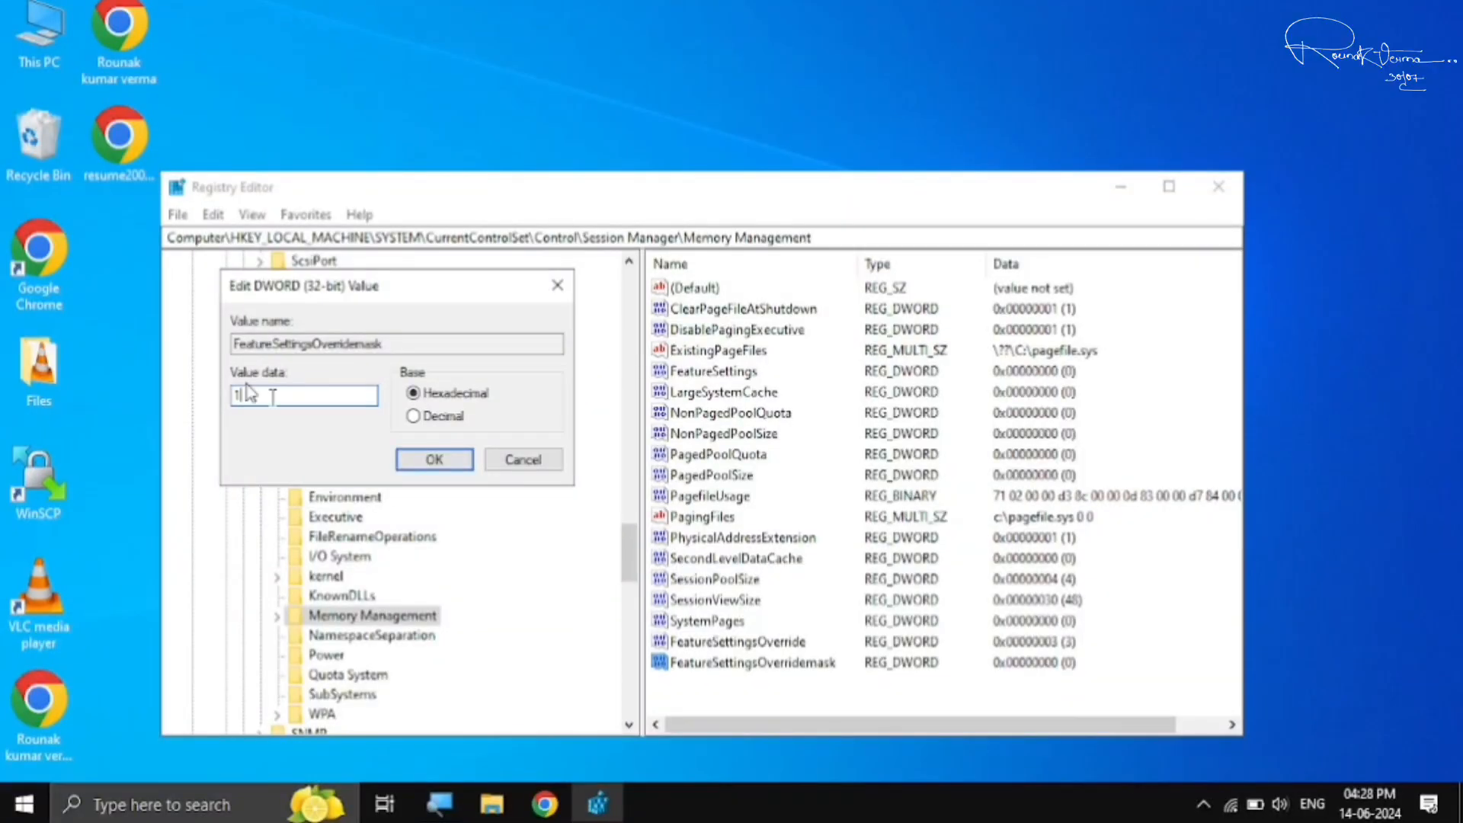
pyautogui.click(435, 460)
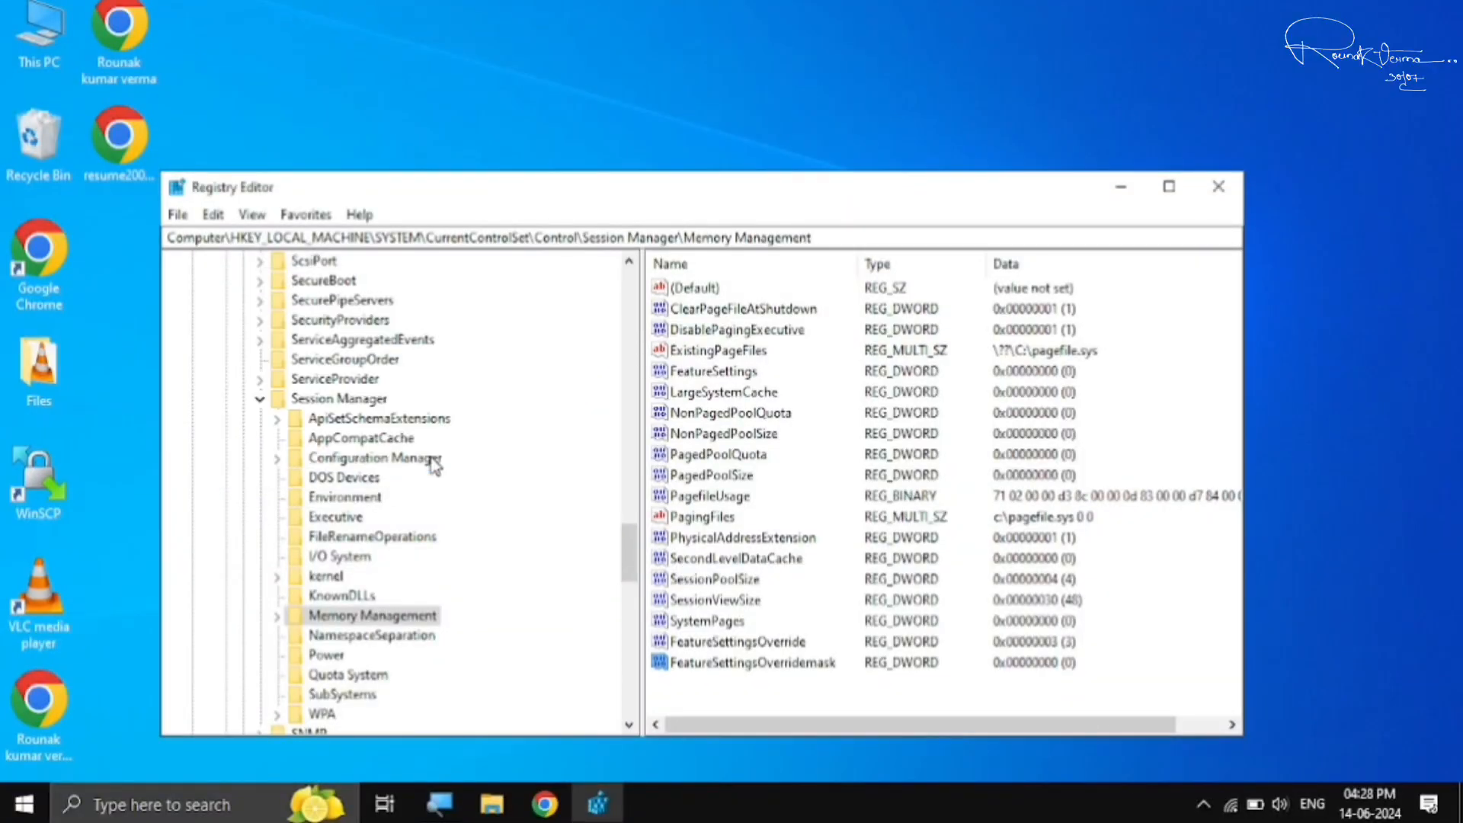
pyautogui.click(768, 689)
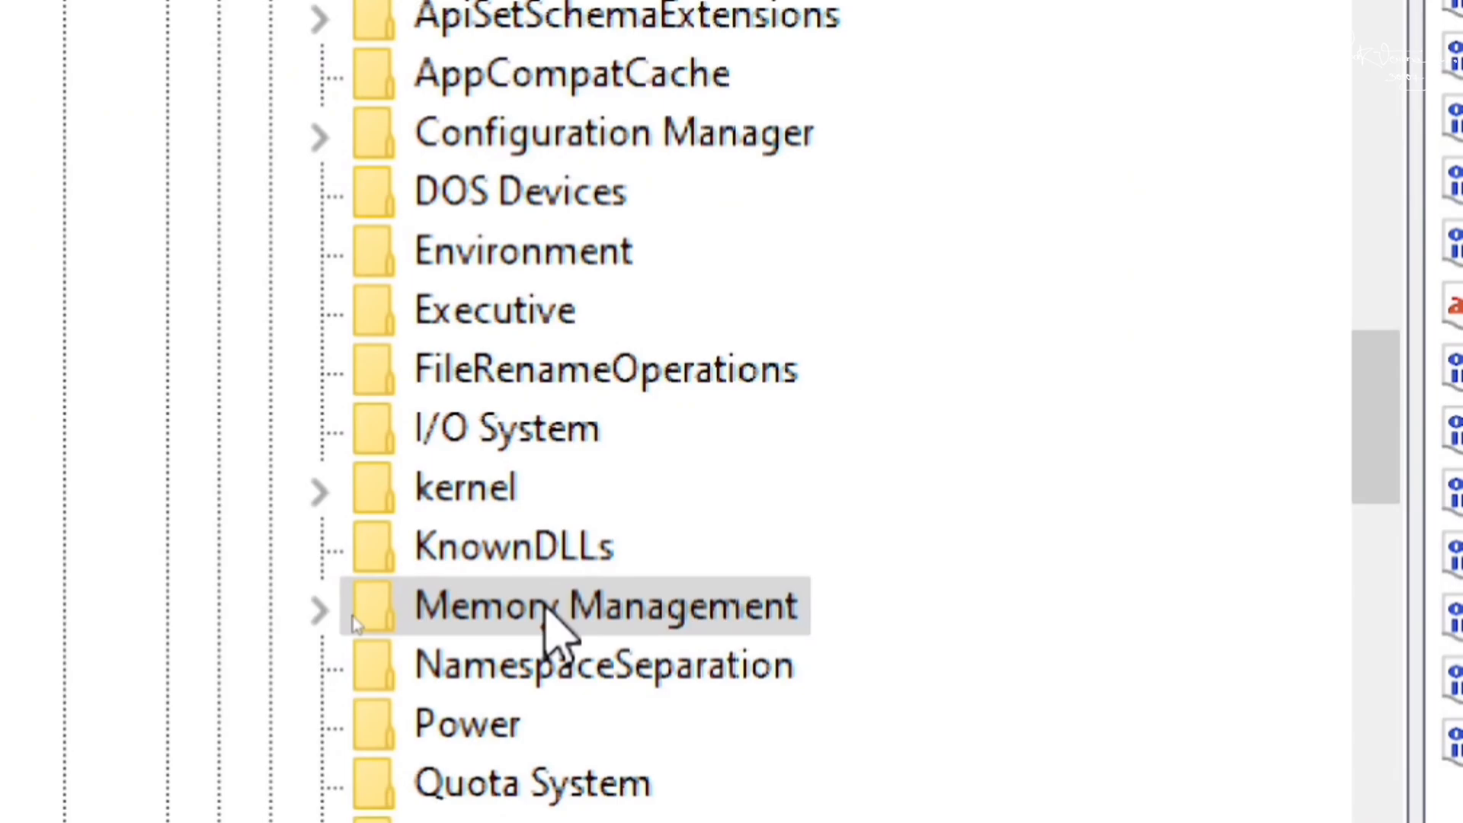
# Step: Open the PrefetchParameters key under Memory Management and create a DWORD (32-bit) value named DisablePrefetcher in it
pyautogui.doubleClick(349, 616)
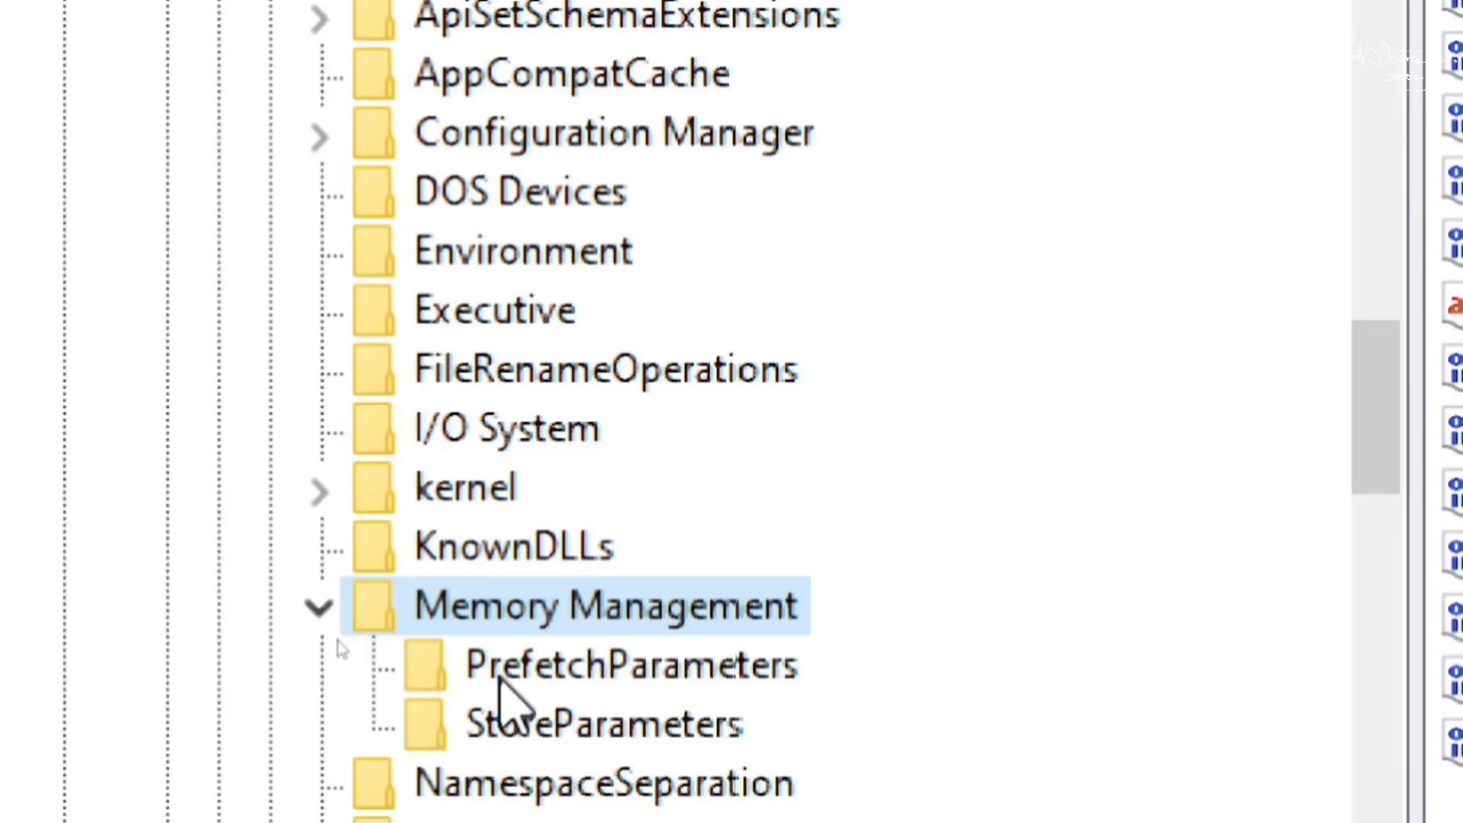
pyautogui.click(502, 671)
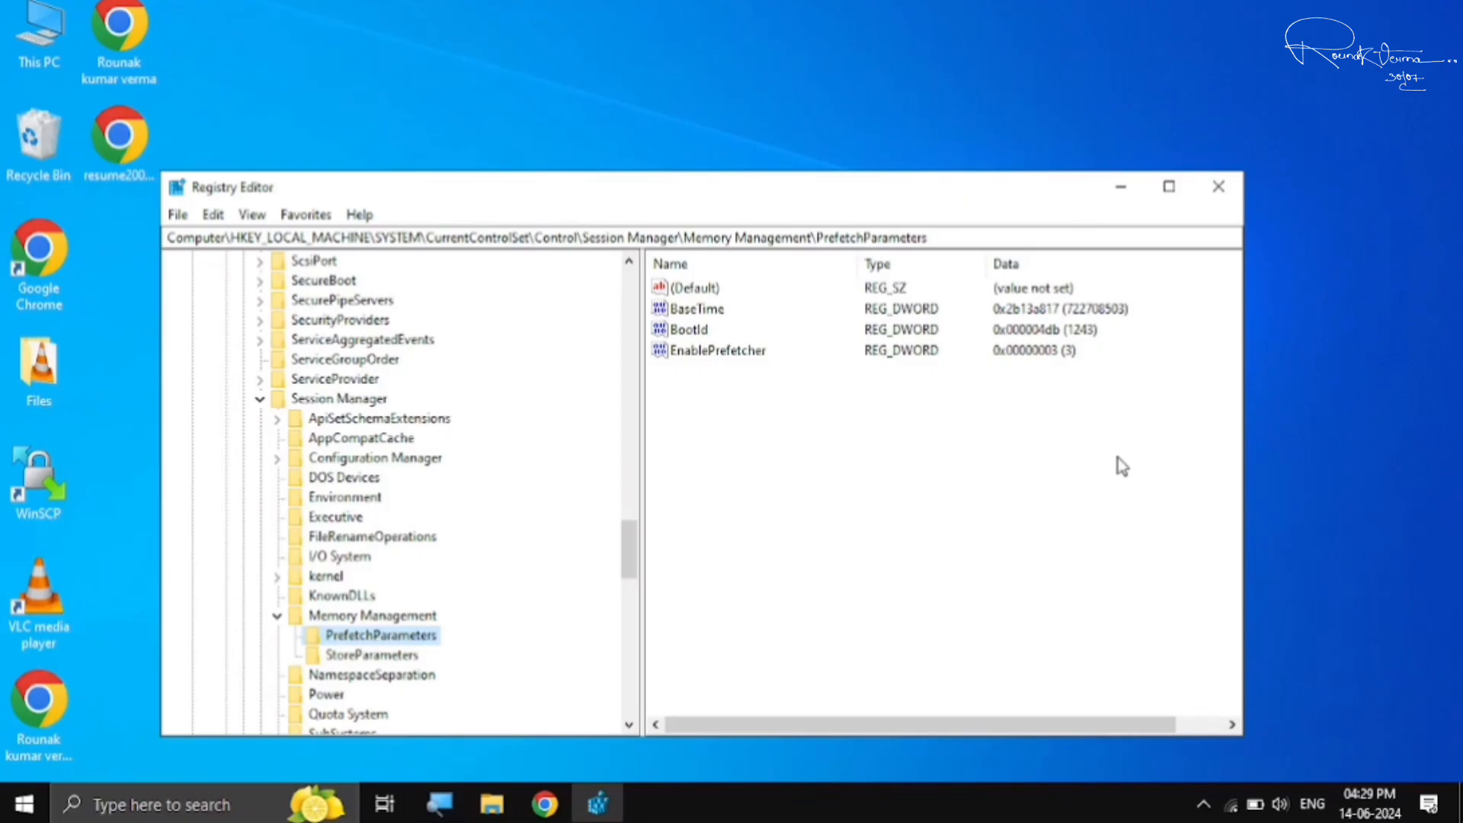
pyautogui.click(1117, 462)
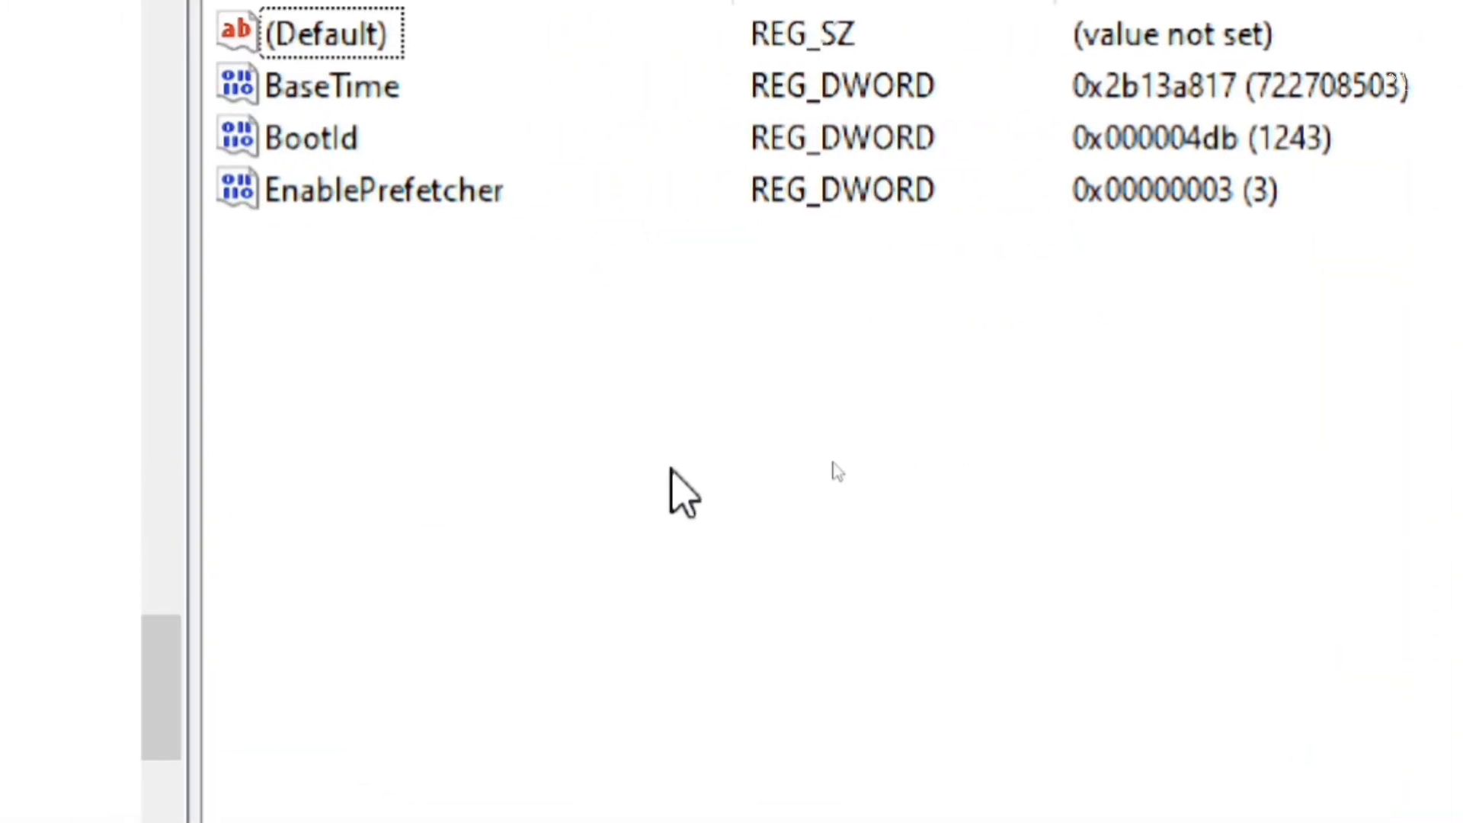
pyautogui.rightClick(603, 467)
pyautogui.moveTo(740, 506)
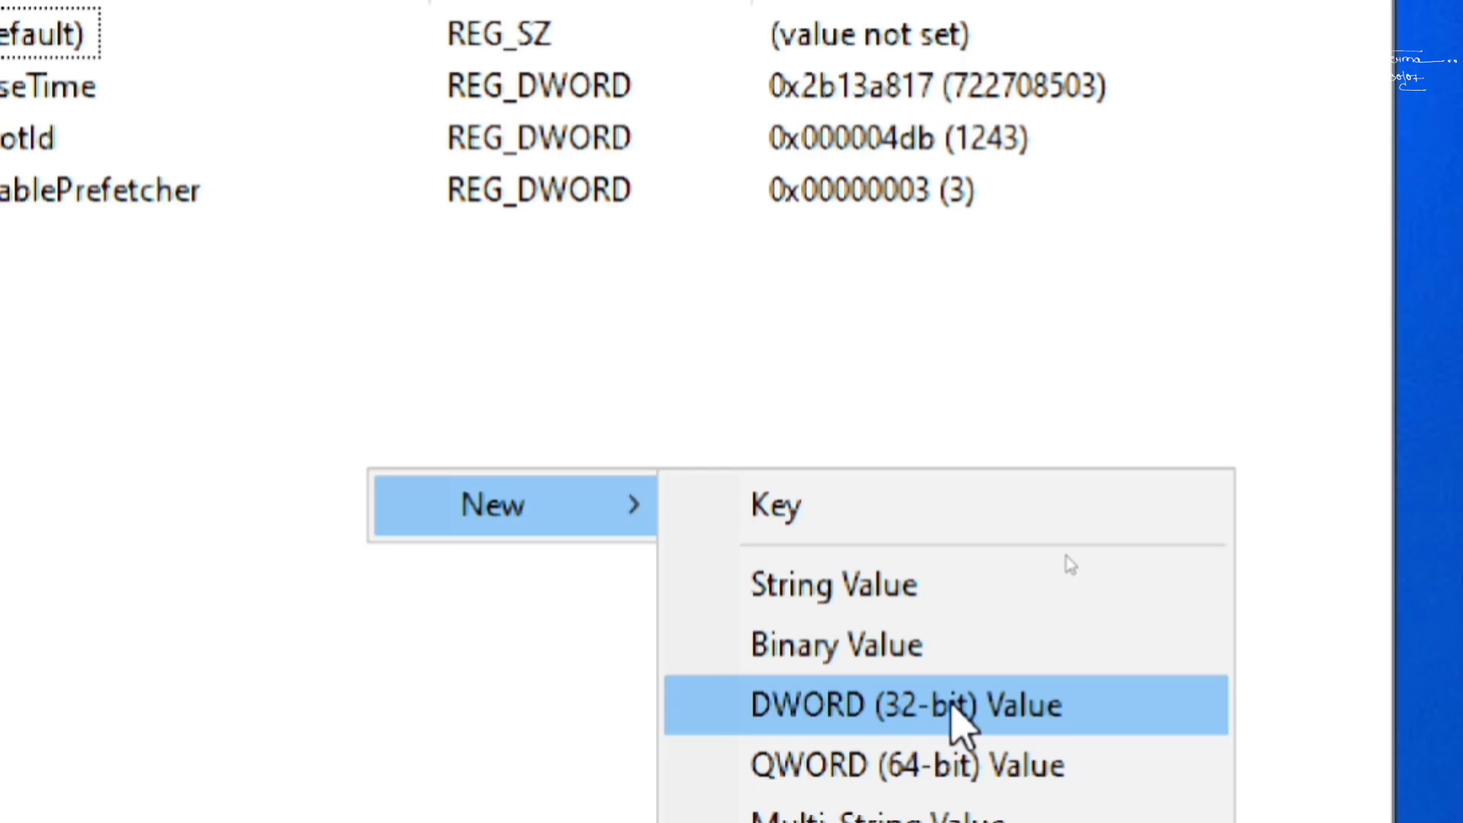
pyautogui.click(952, 707)
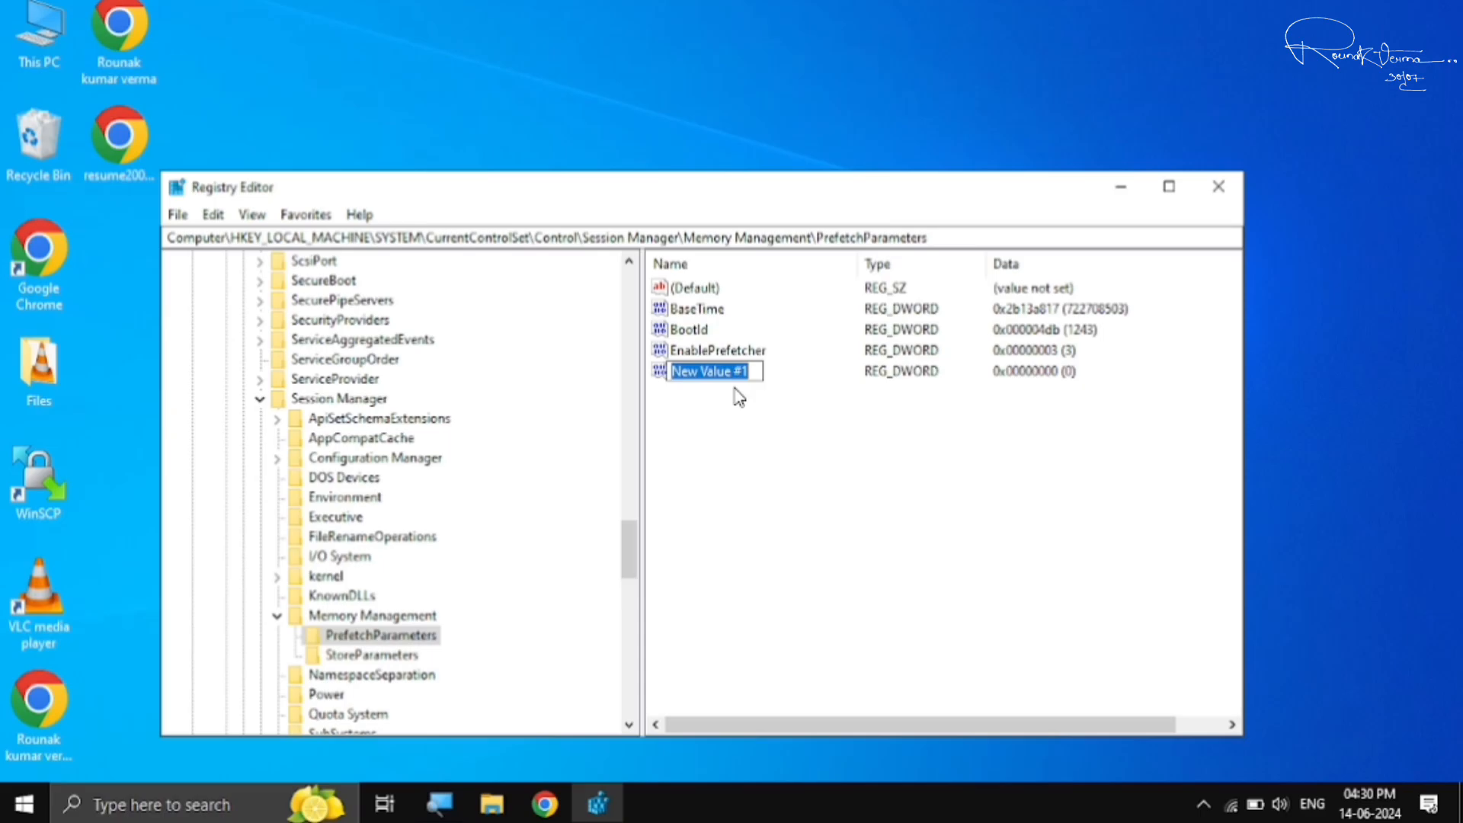
pyautogui.write('DisablePrefetcher')
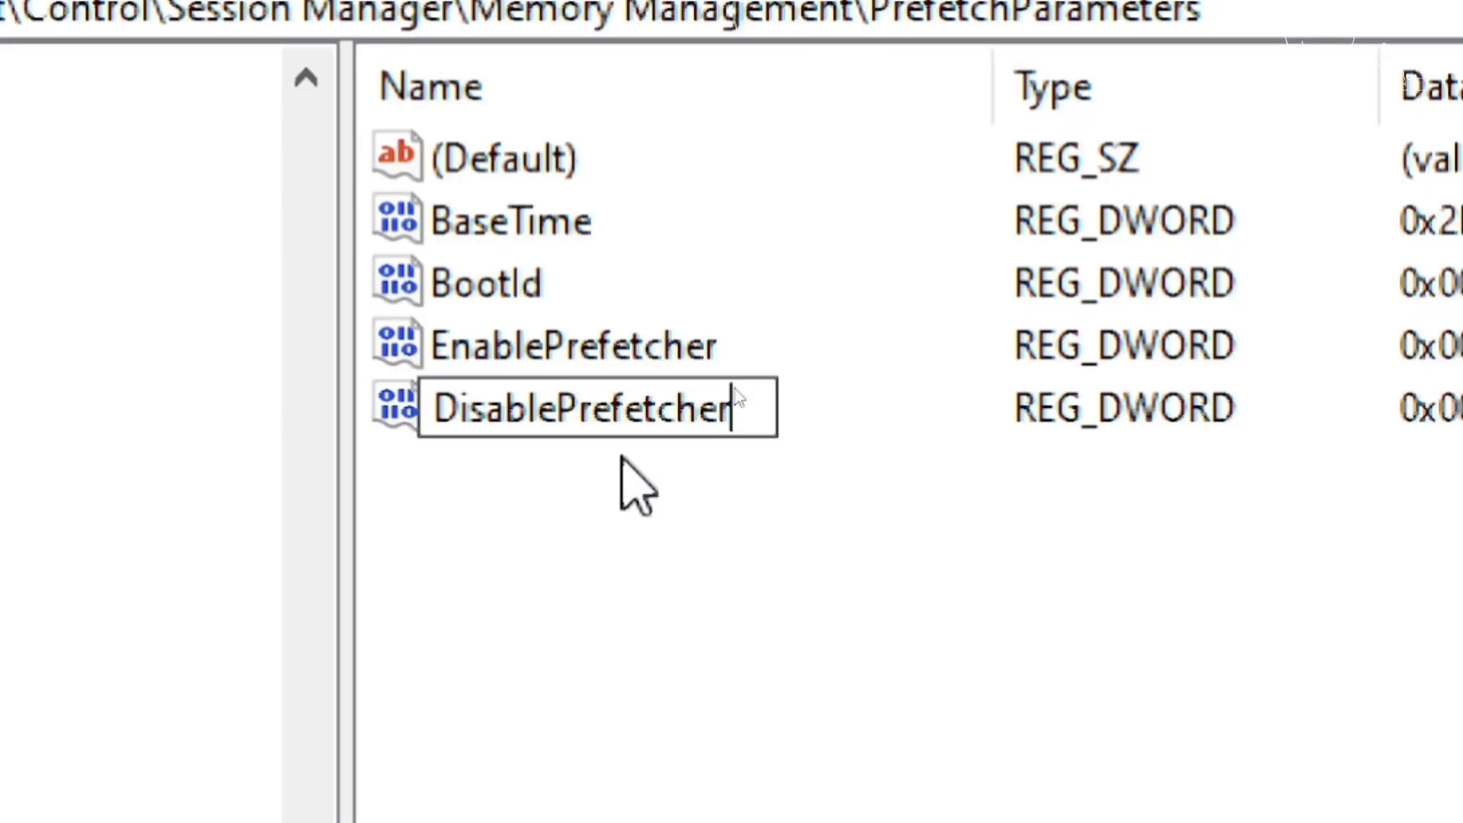
pyautogui.press('Return')
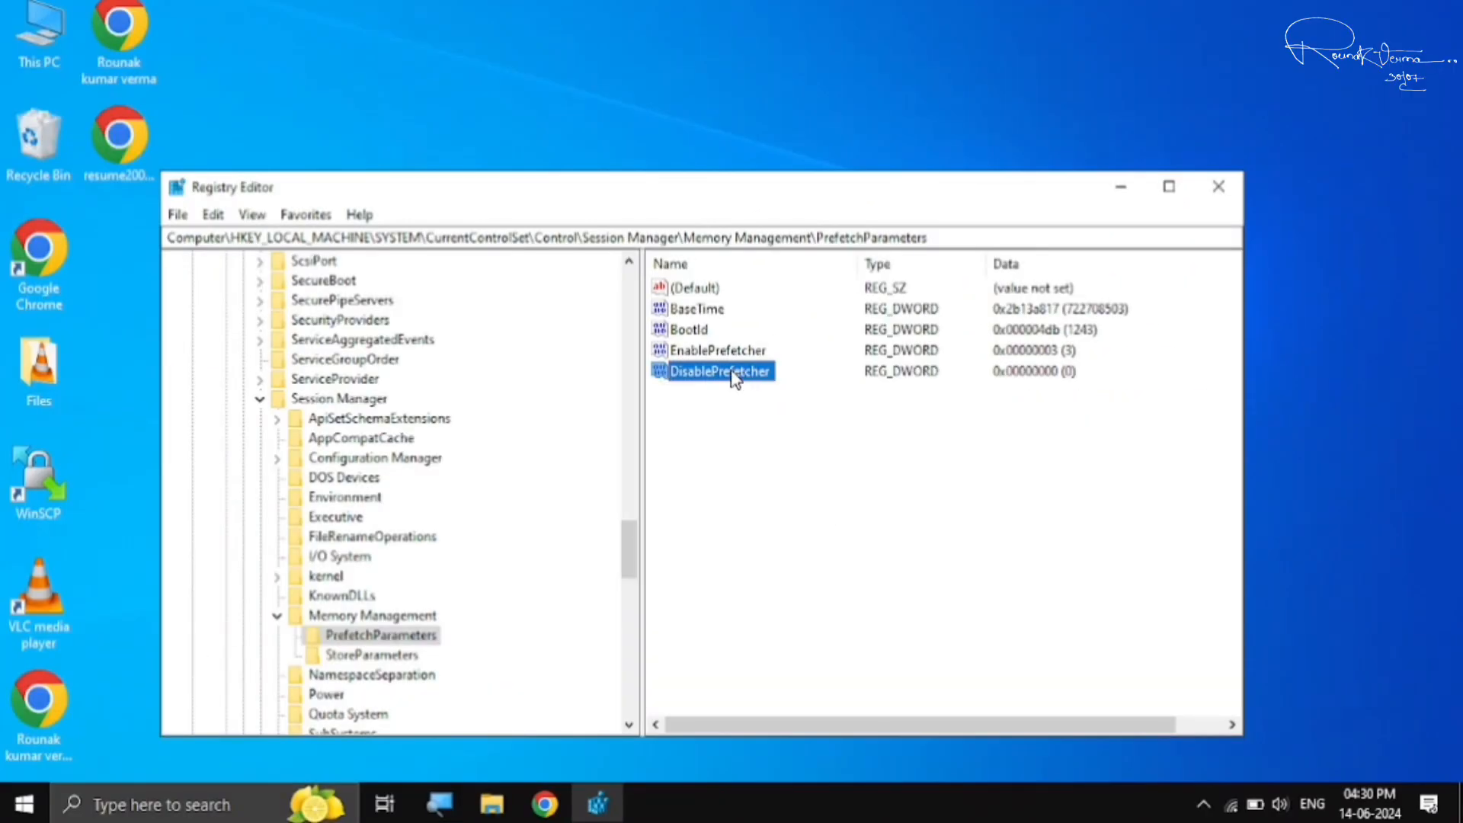
# Step: Set the value data of DisablePrefetcher to 1 in hexadecimal base
pyautogui.rightClick(408, 113)
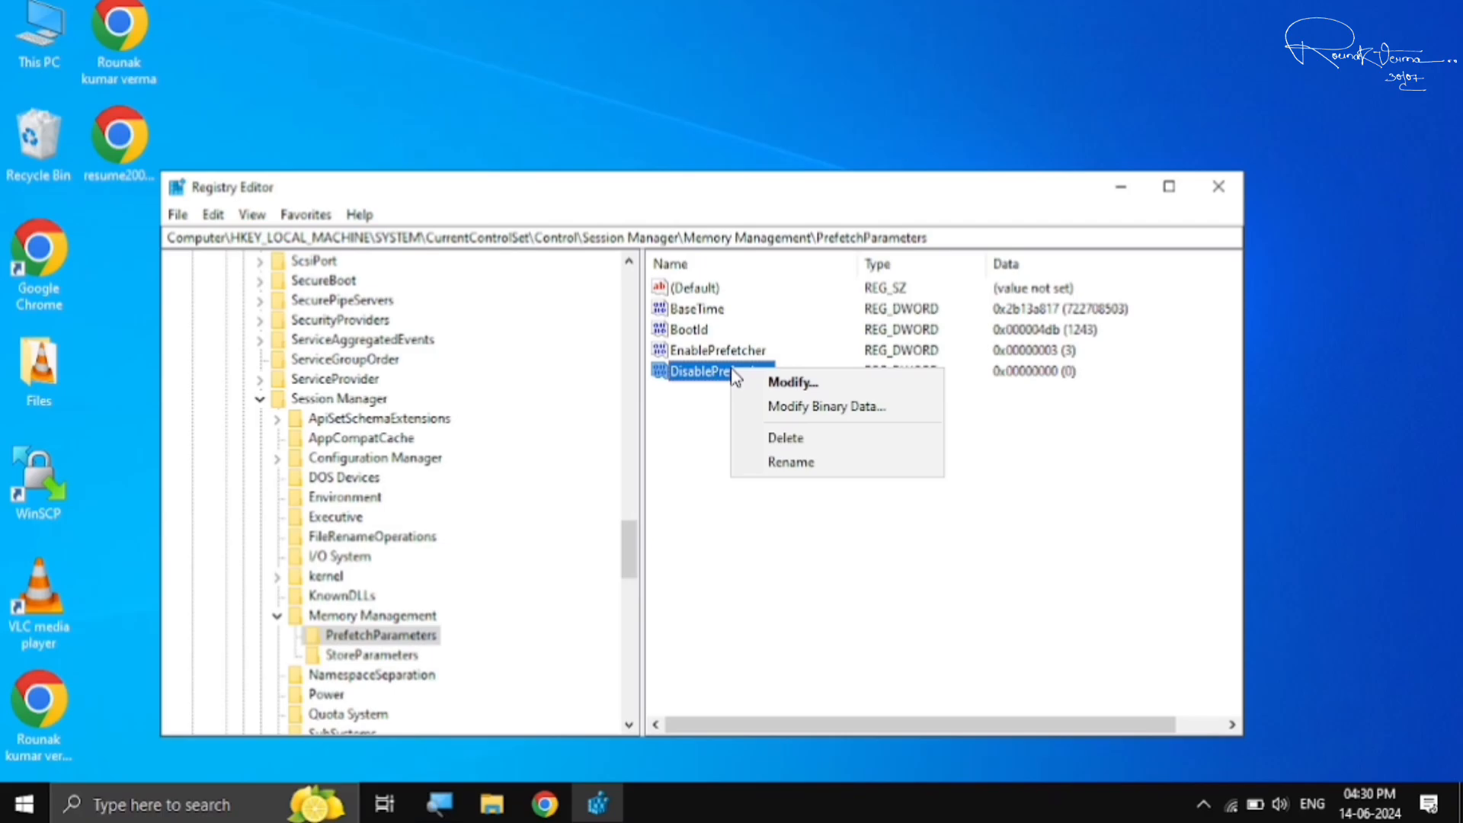
pyautogui.click(792, 382)
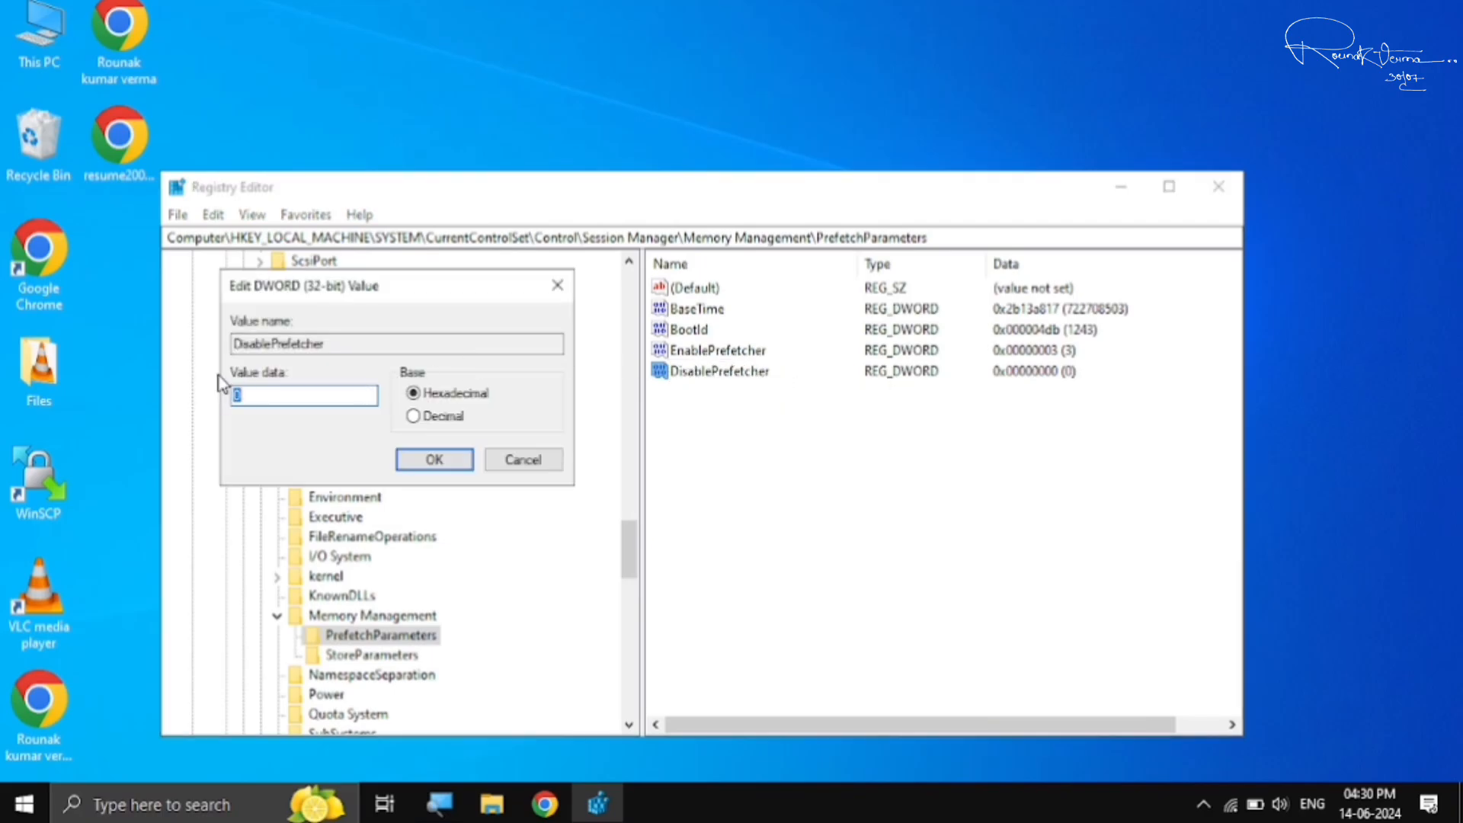
pyautogui.write('1')
pyautogui.click(435, 465)
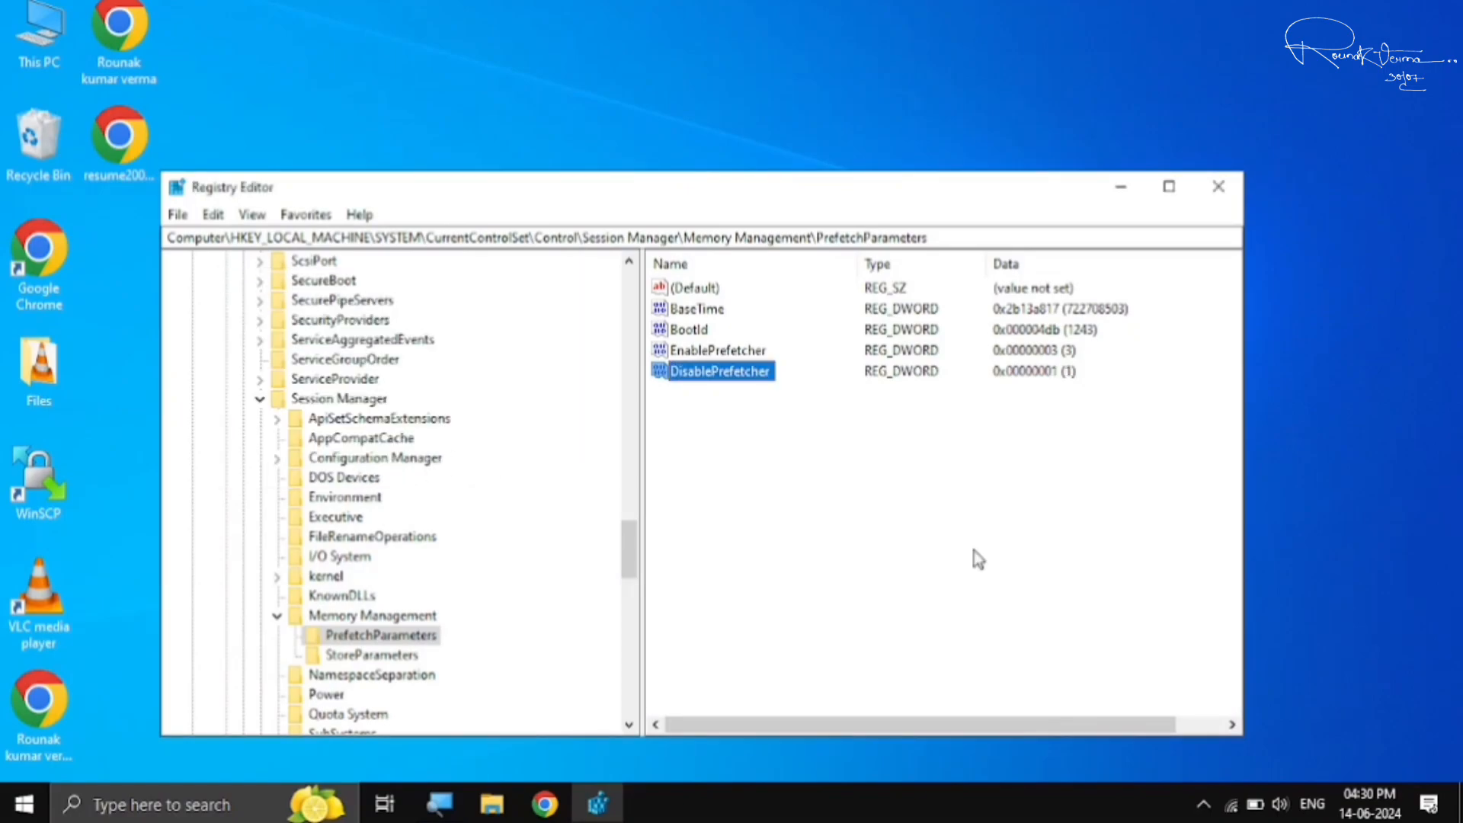
pyautogui.click(816, 512)
# Step: Collapse Session Manager, HKEY_LOCAL_MACHINE and the whole Computer tree, and close the Registry Editor
pyautogui.click(259, 398)
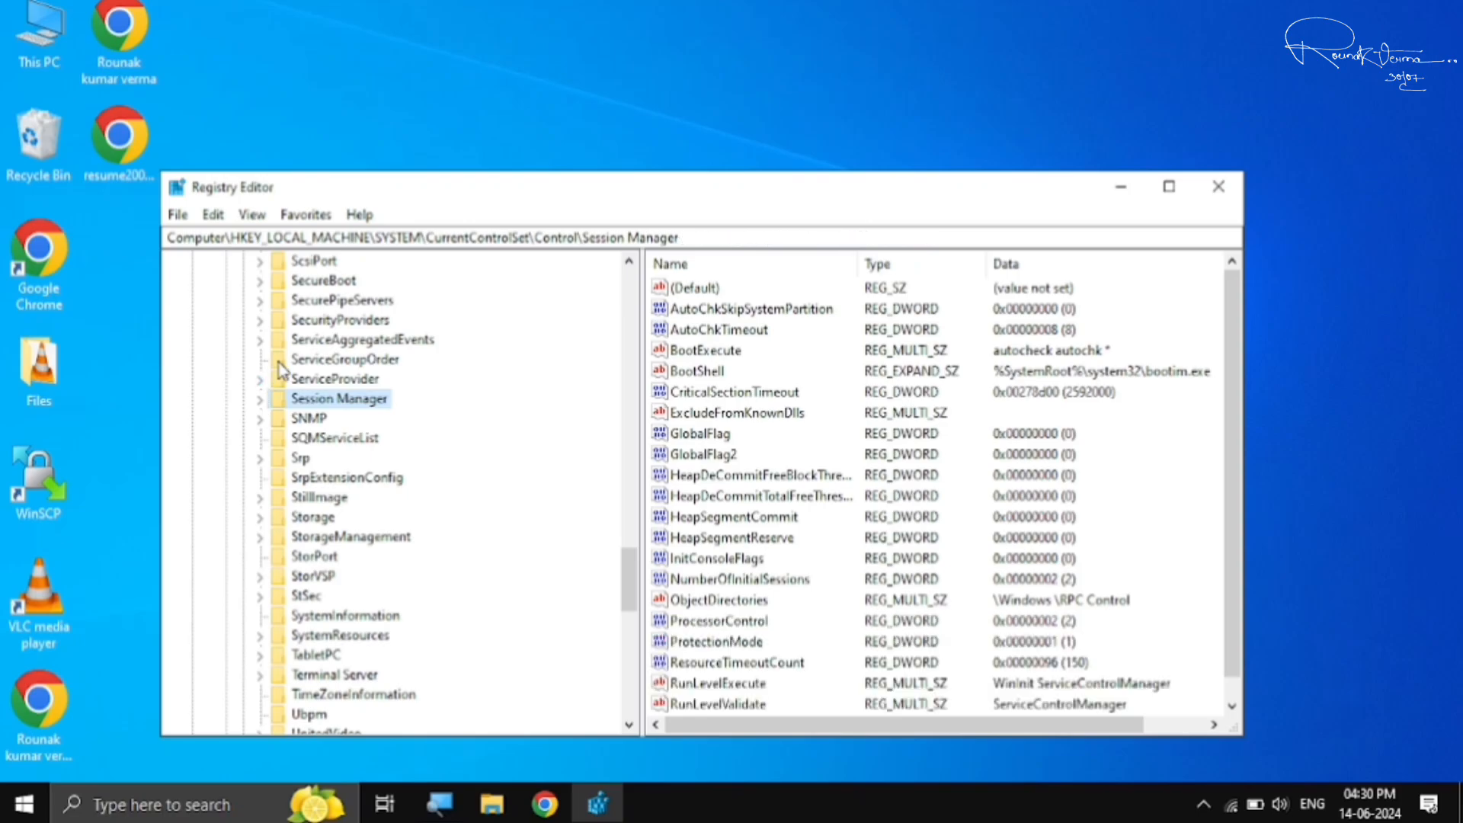
pyautogui.scroll(20, 282, 373)
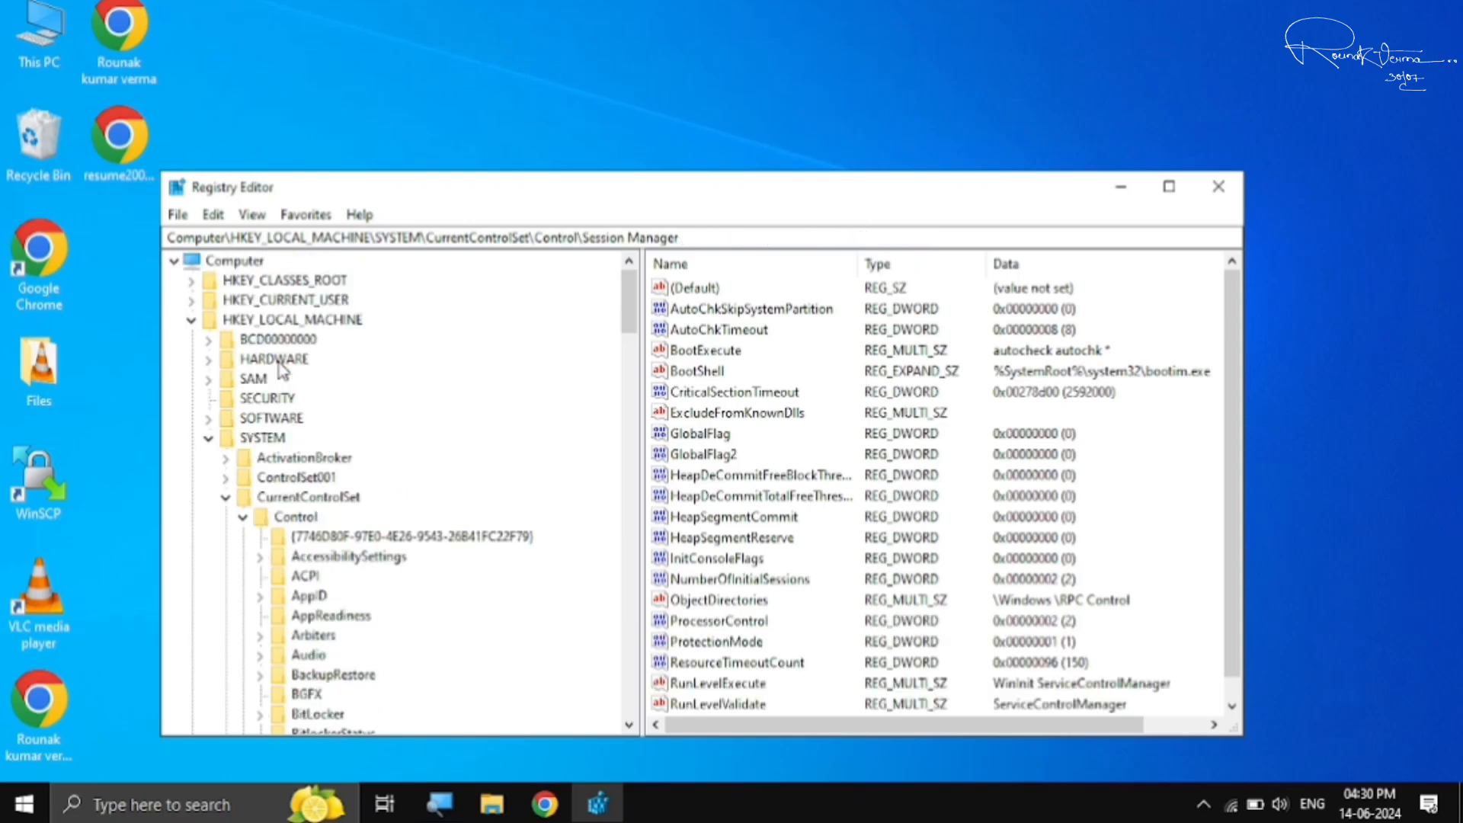
pyautogui.click(192, 321)
pyautogui.click(174, 261)
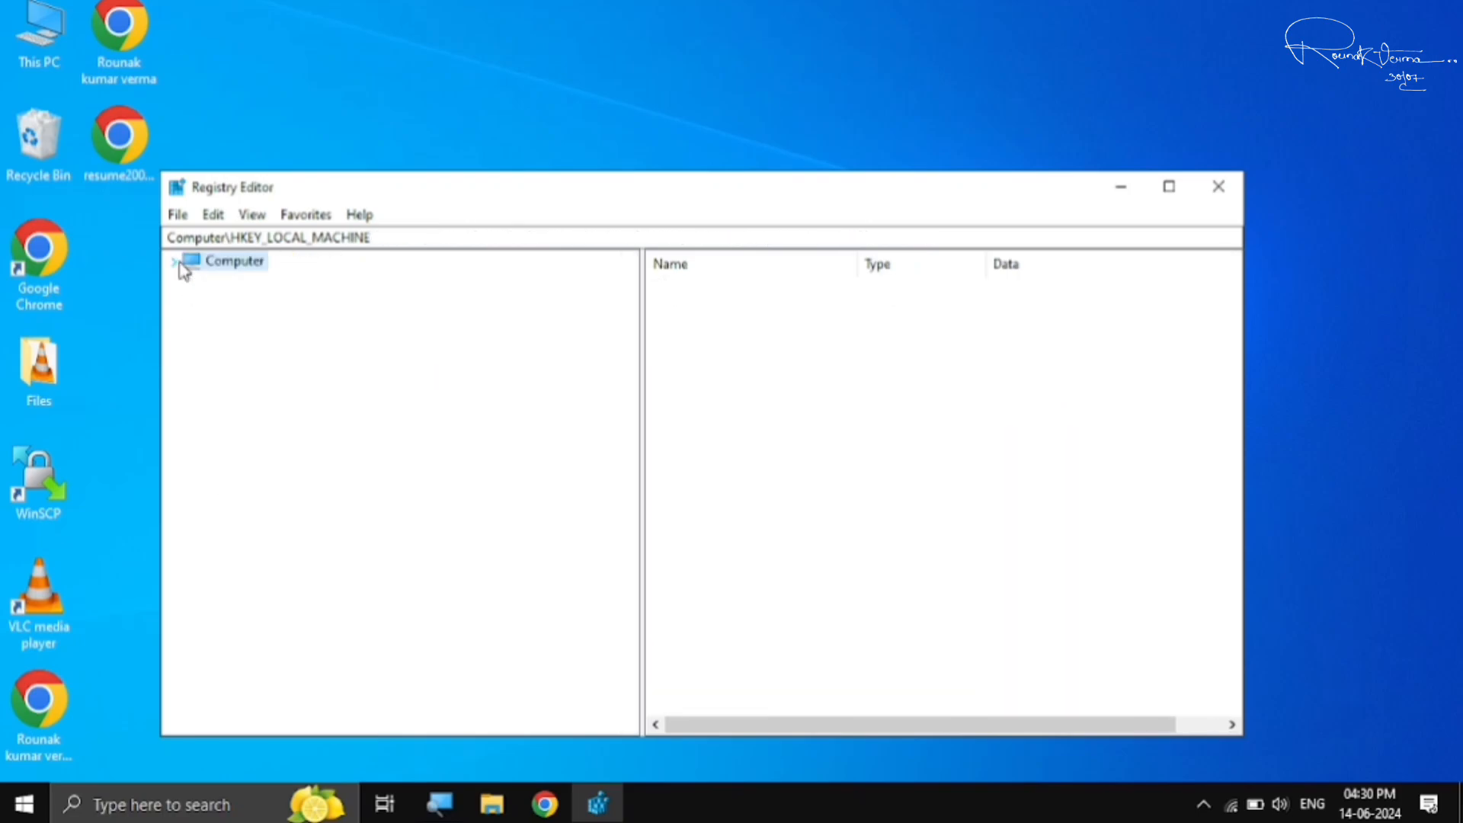
pyautogui.click(1216, 189)
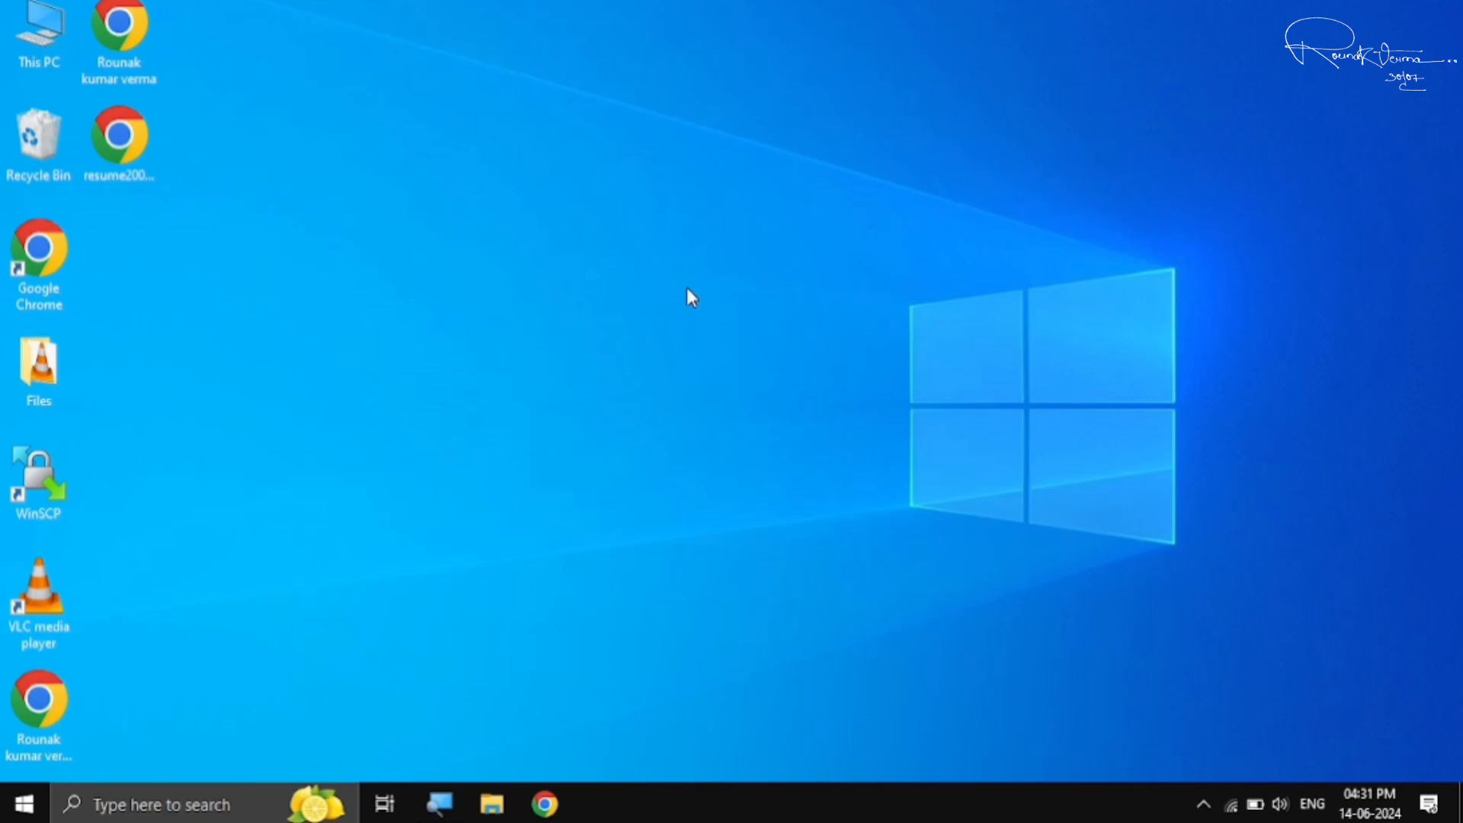
# Step: Search Windows for powercfg.cpl and open this Control Panel item
pyautogui.click(24, 804)
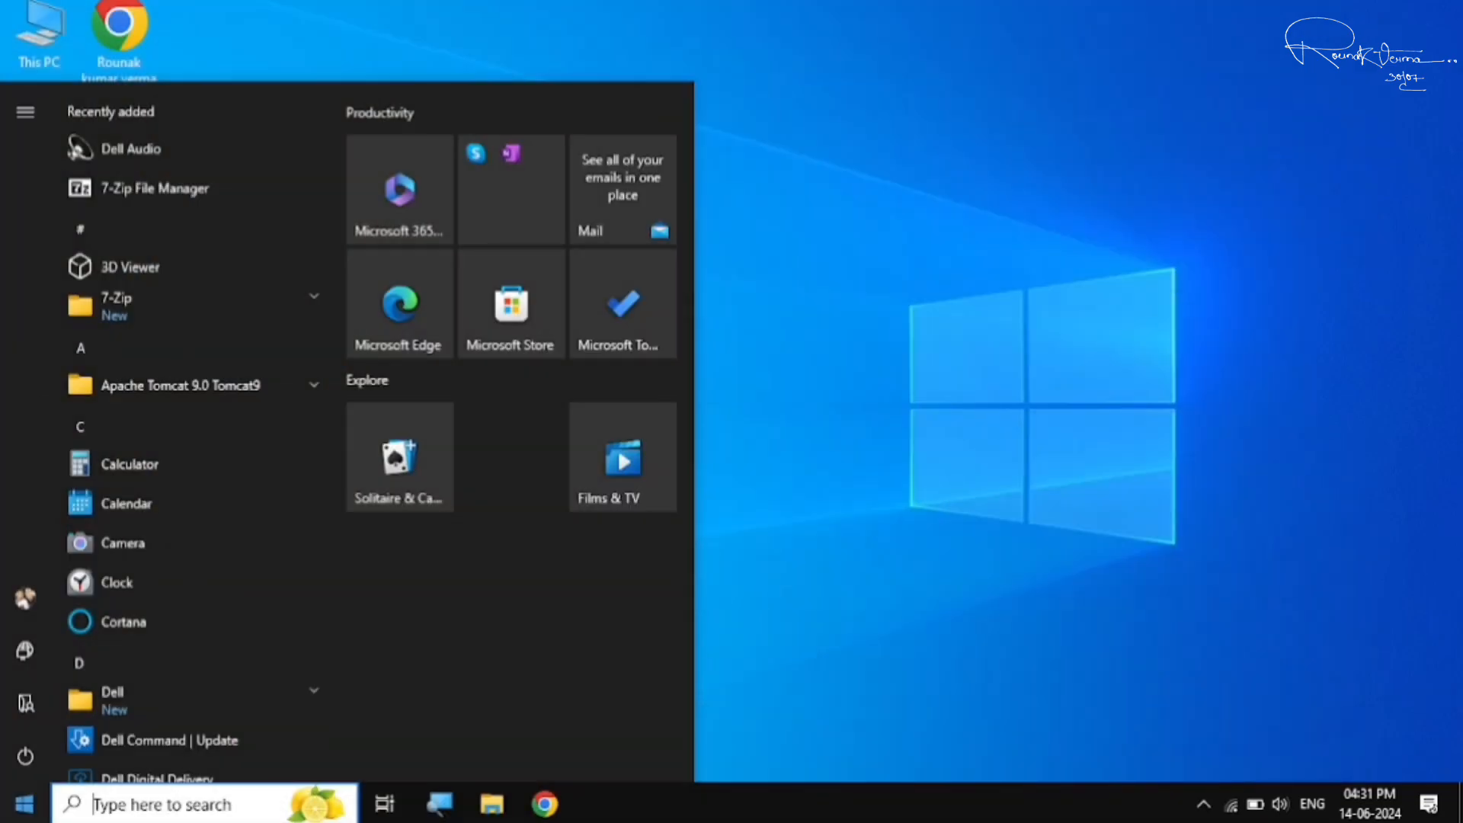
pyautogui.write('powercfg.cpl')
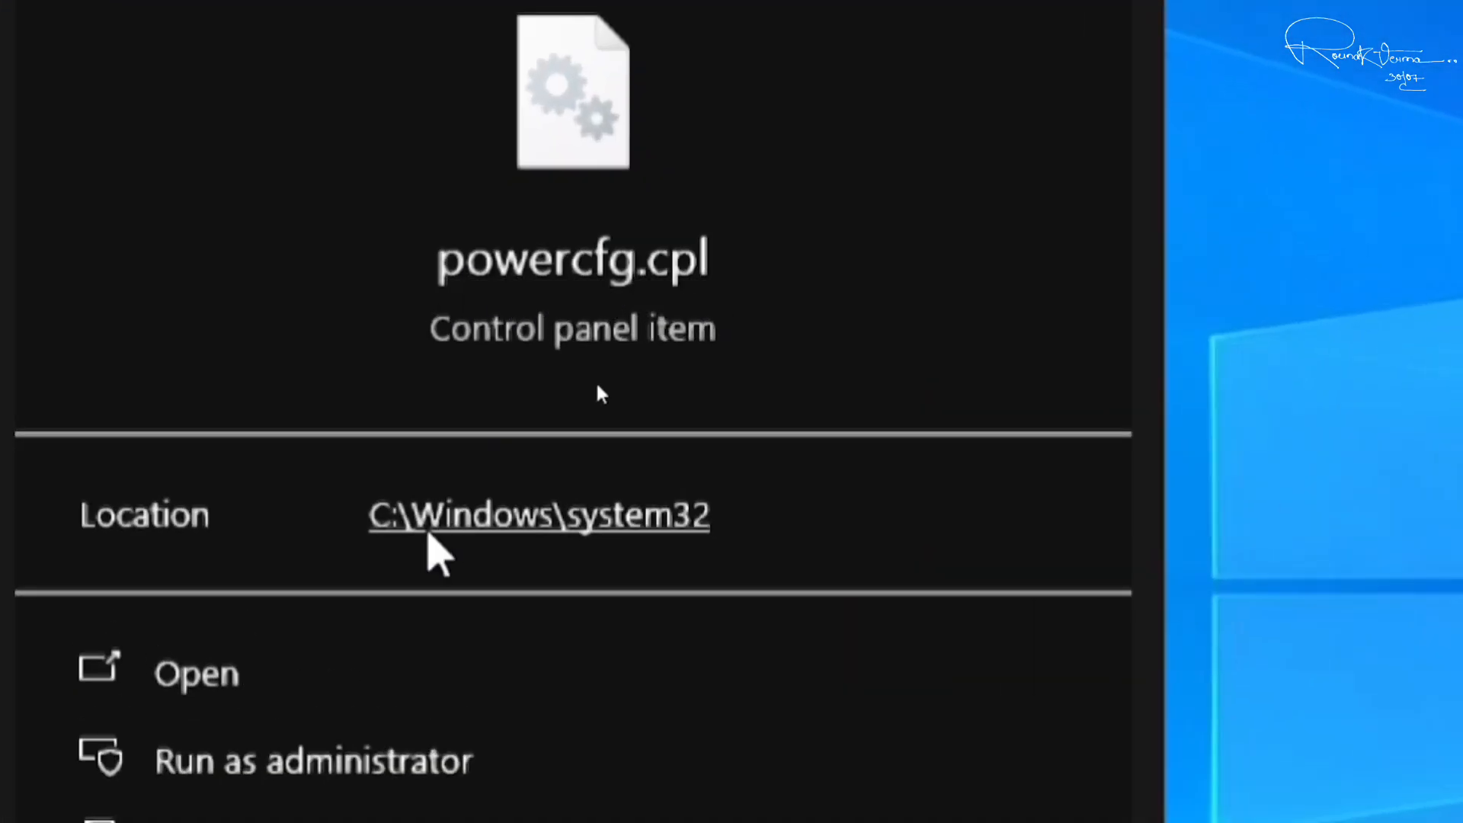
pyautogui.click(232, 675)
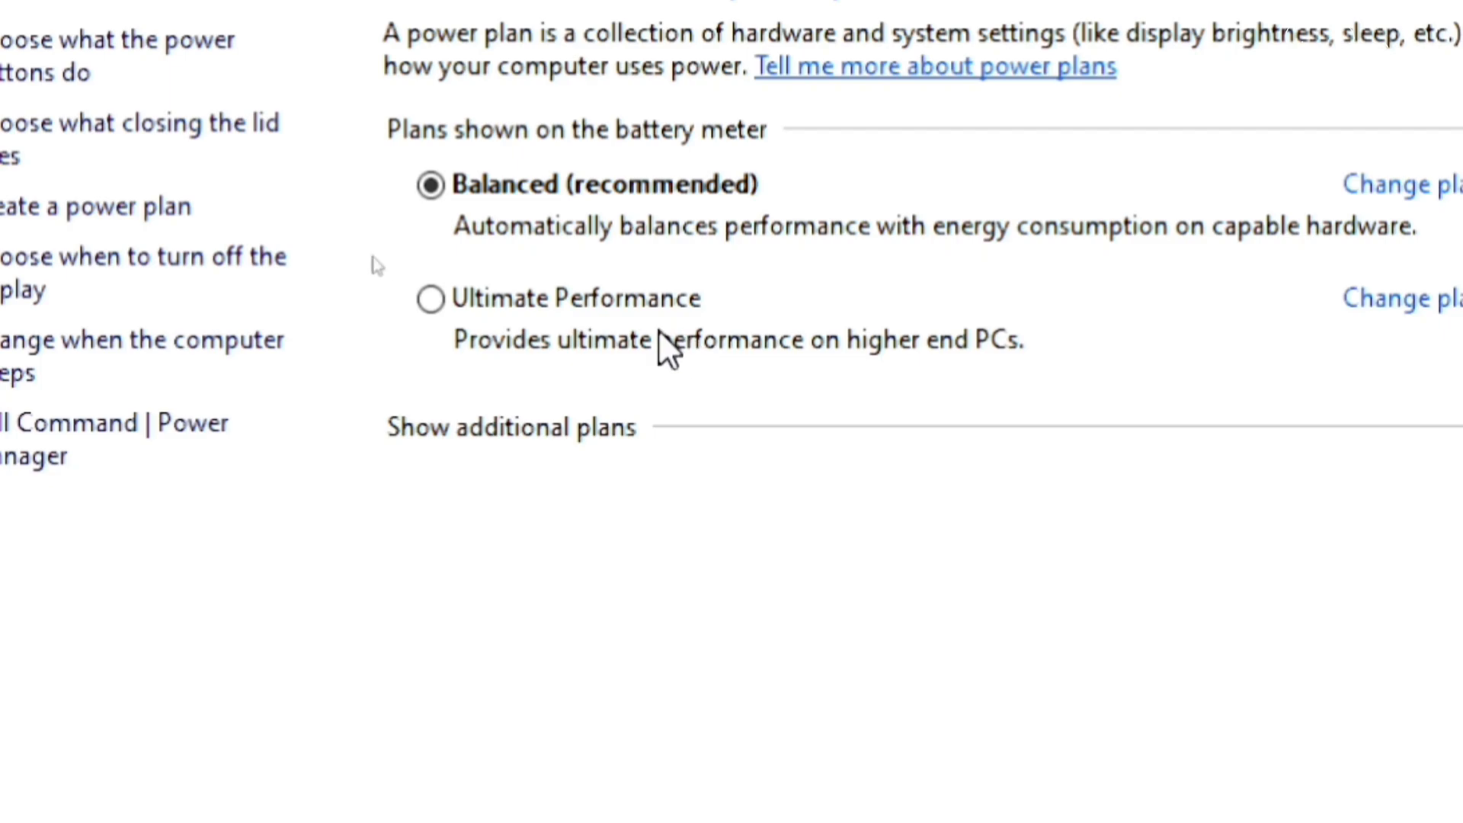
# Step: Activate the Ultimate Performance power plan and open its advanced power settings
pyautogui.click(452, 294)
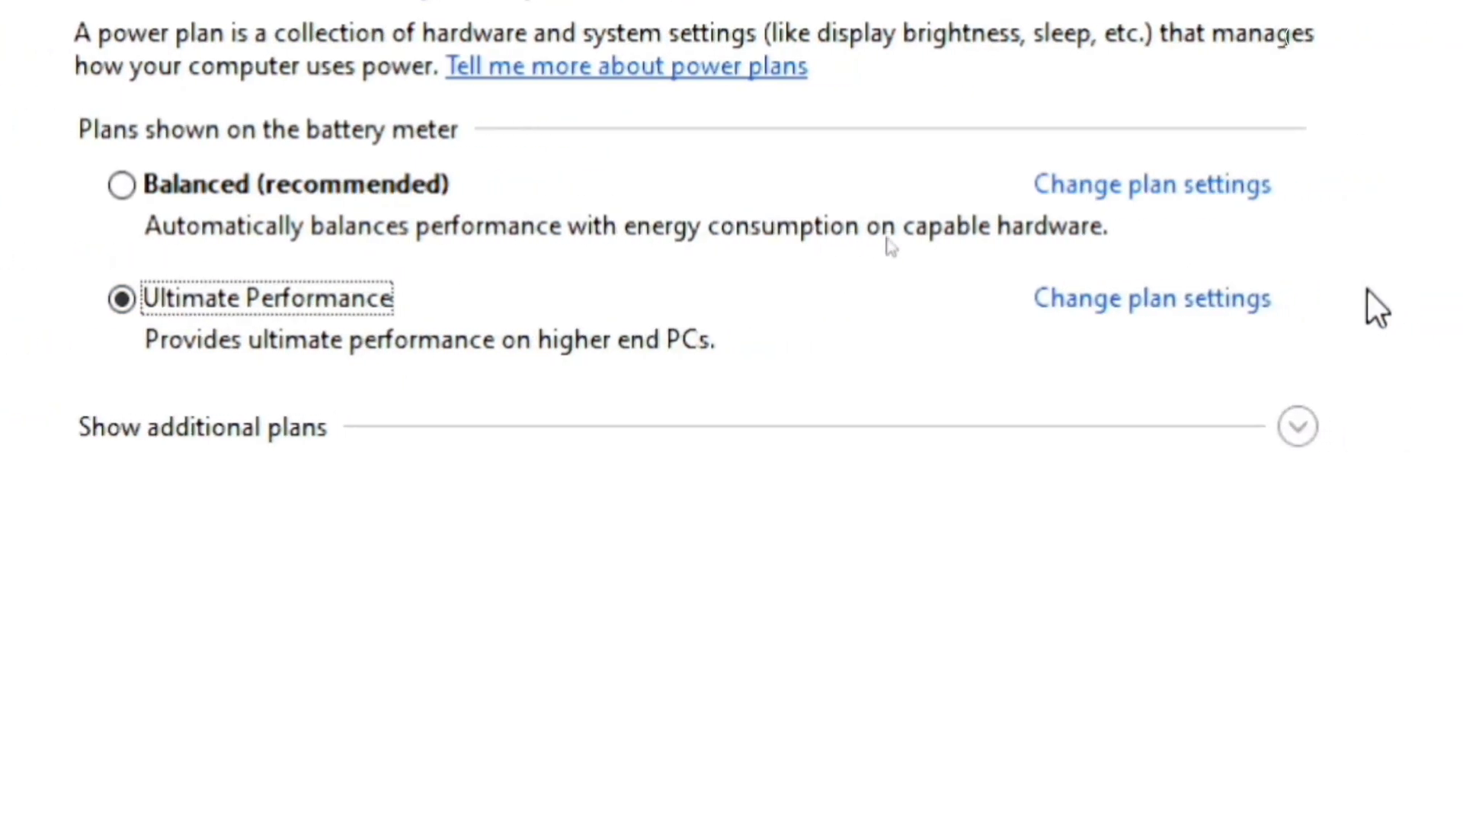
pyautogui.click(1169, 298)
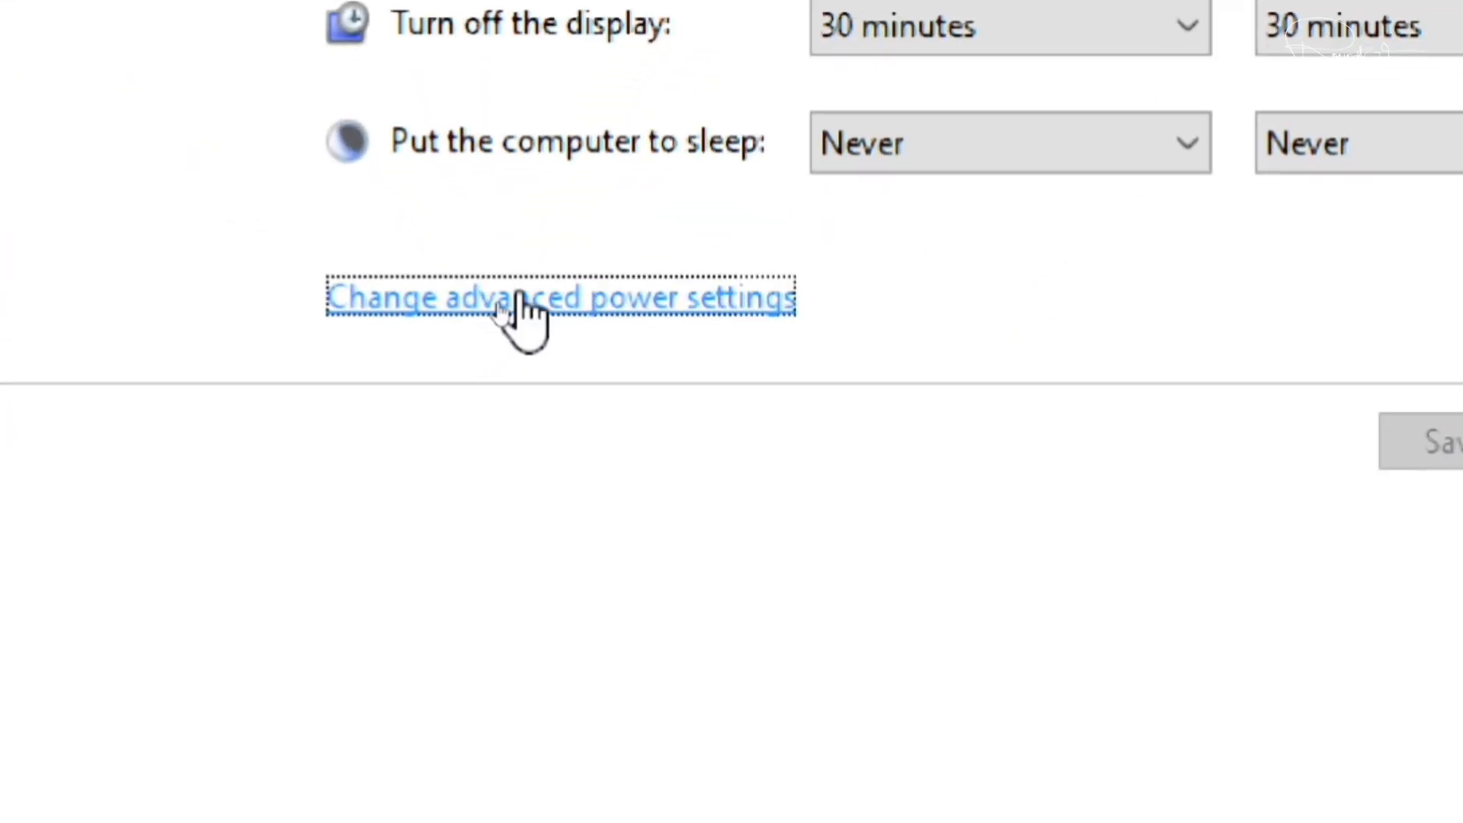
pyautogui.click(516, 298)
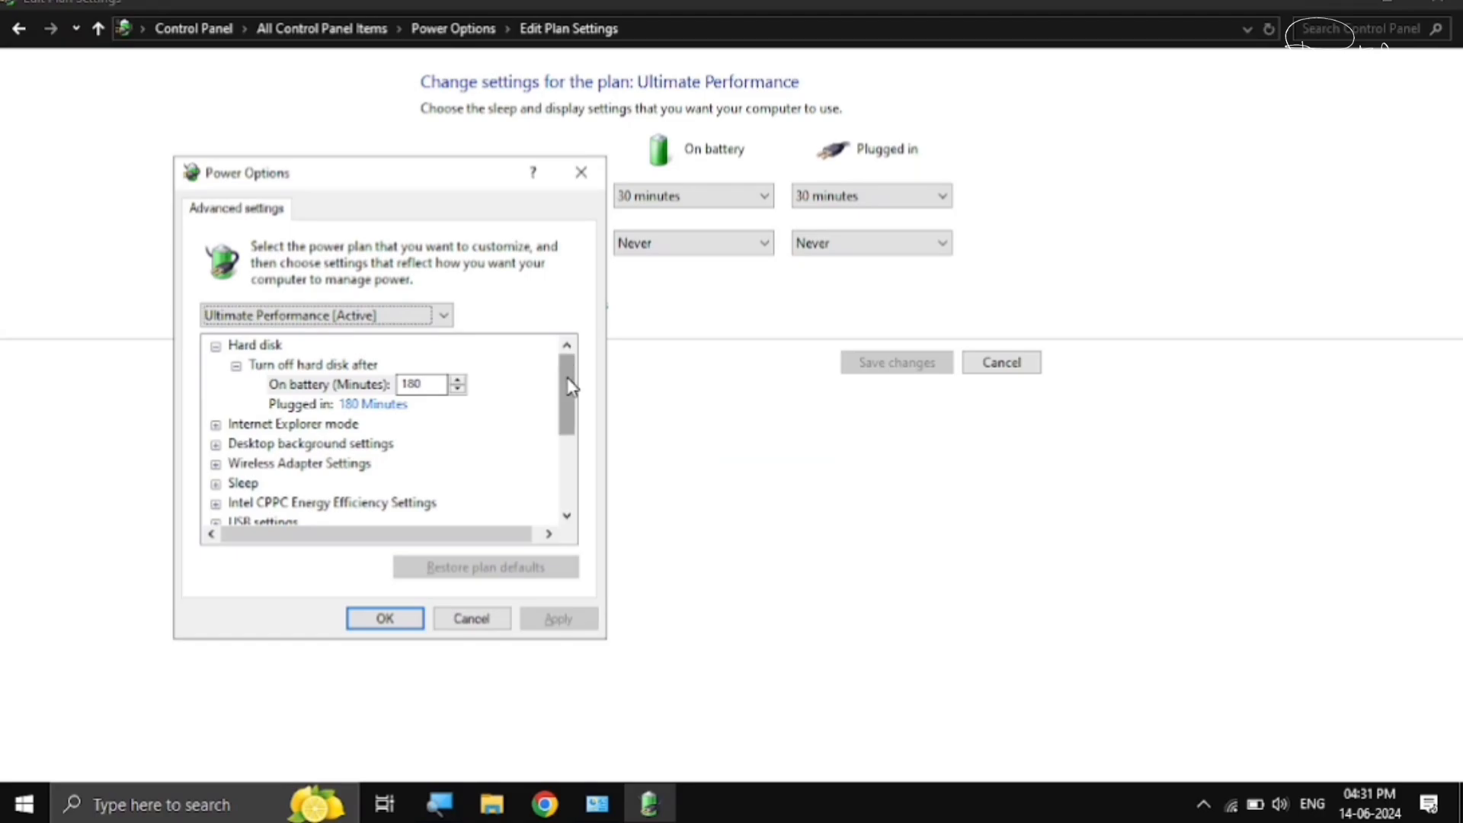
# Step: Expand PCI Express and its Link State Power Management entry to check the on-battery and plugged-in settings
pyautogui.moveTo(570, 387); pyautogui.dragTo(560, 430)
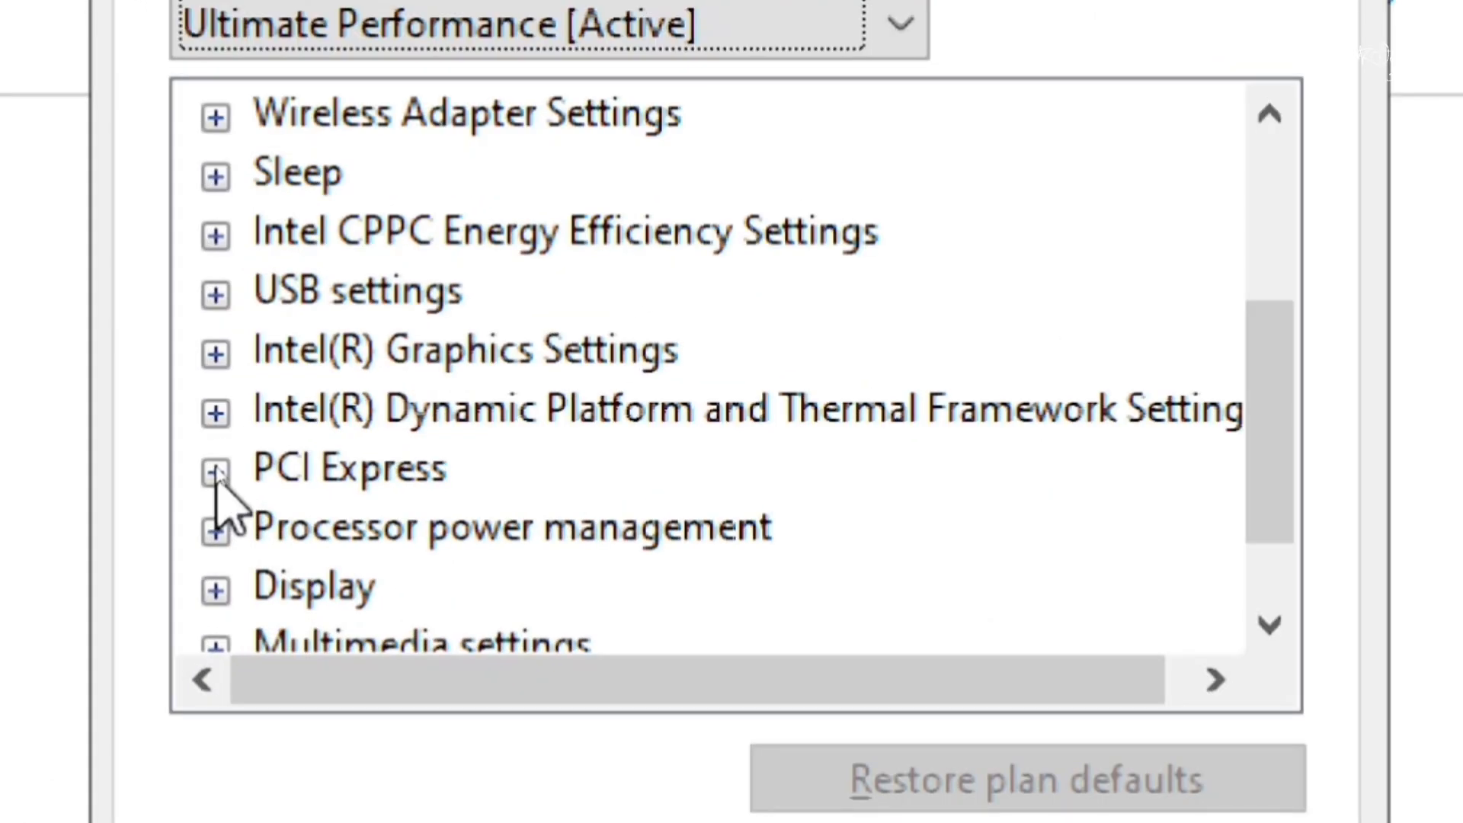
pyautogui.click(215, 472)
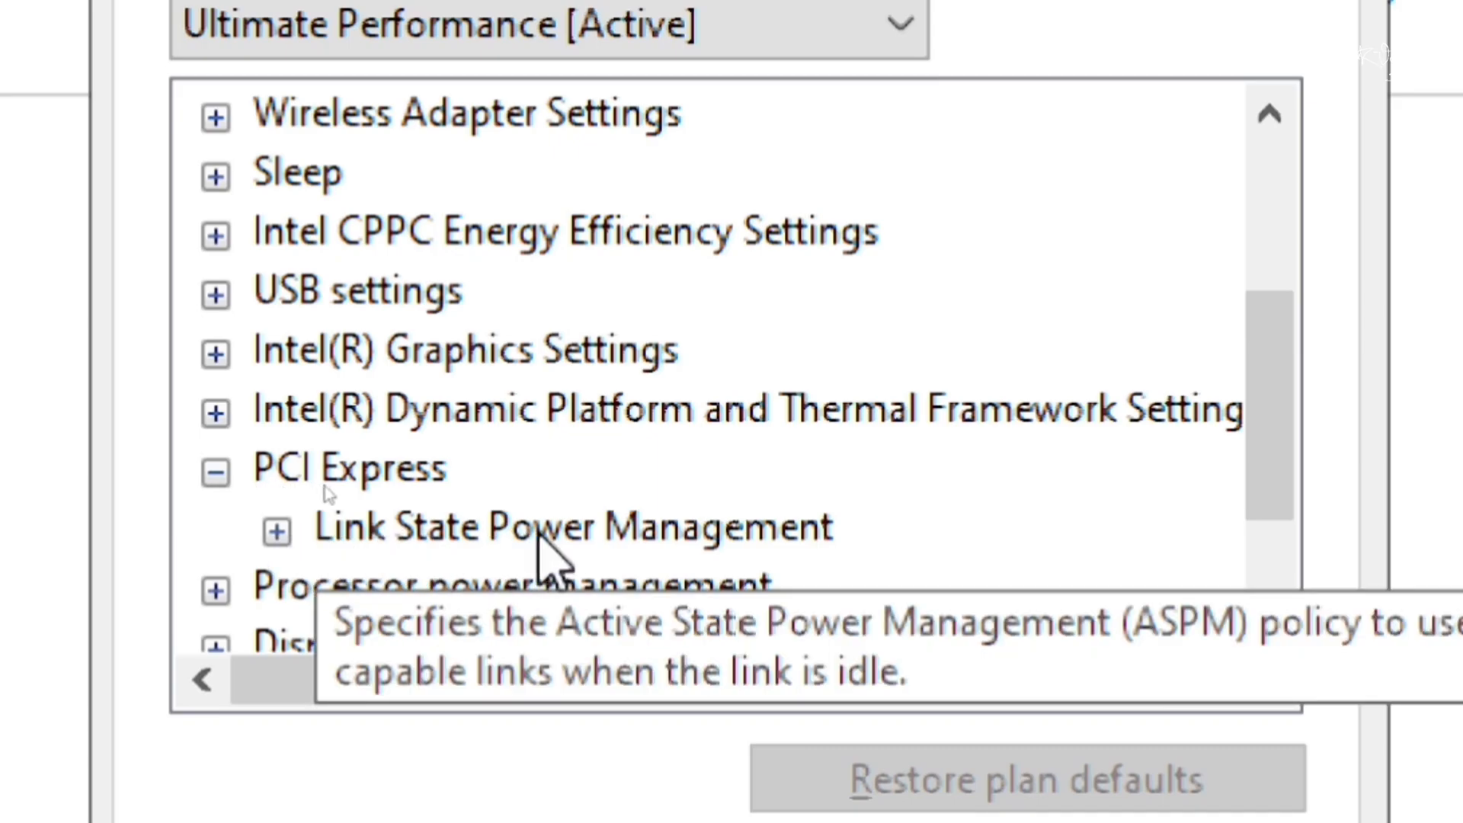
pyautogui.click(276, 531)
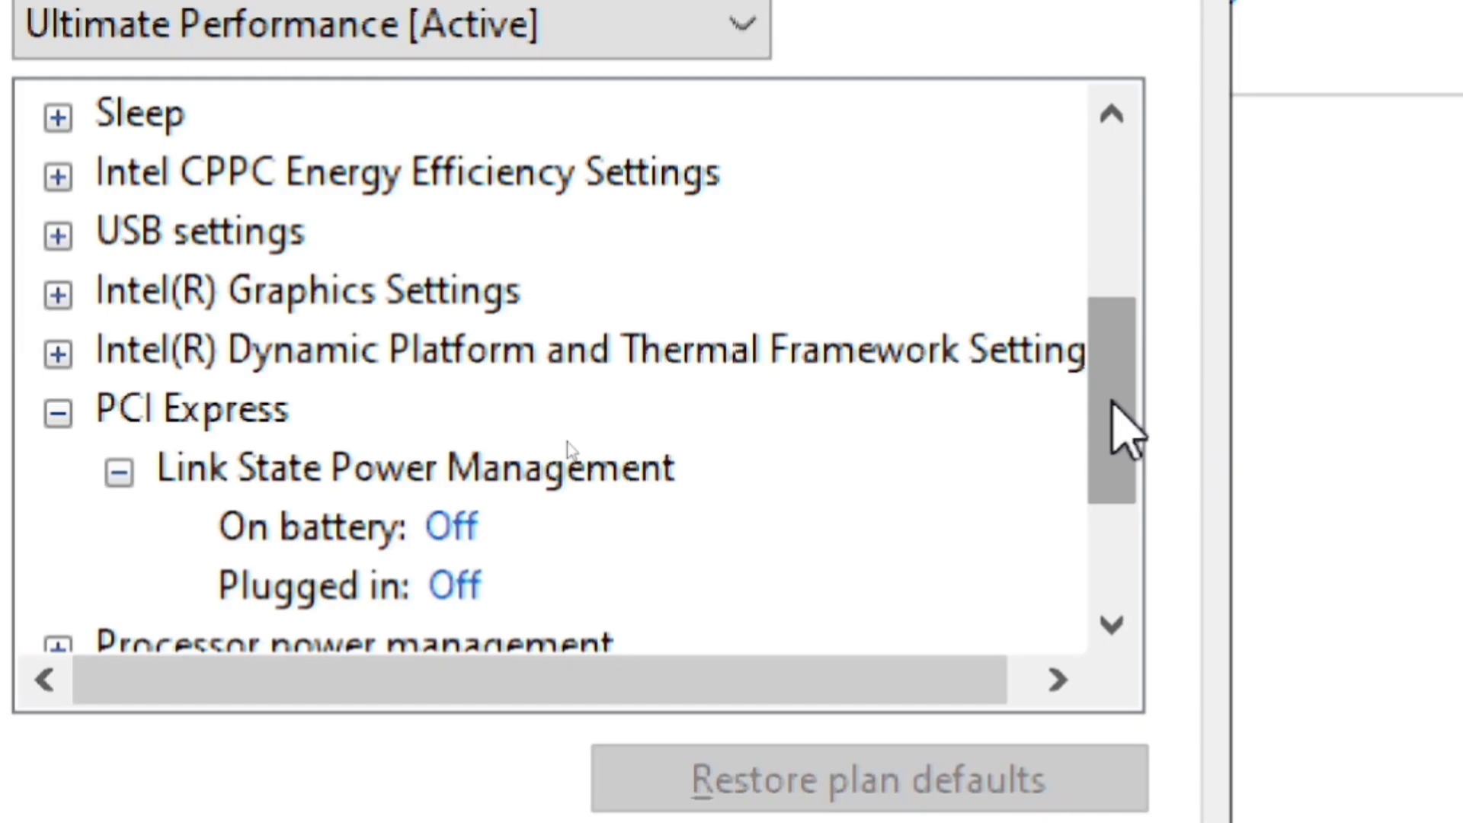
# Step: Expand Processor power management and its Minimum processor state entry to check the on-battery and plugged-in percentages
pyautogui.moveTo(1111, 402); pyautogui.dragTo(1135, 474)
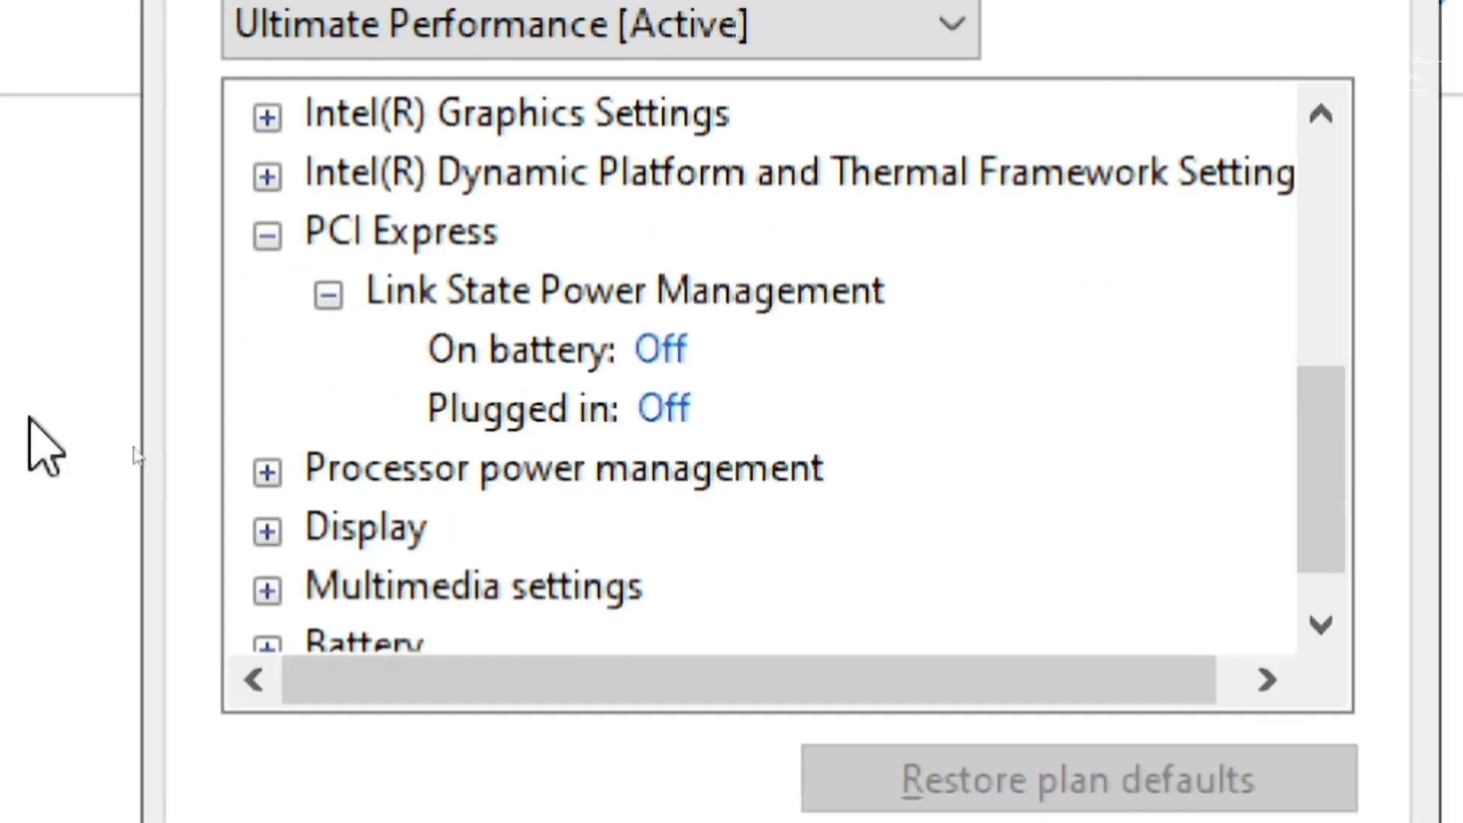
pyautogui.click(166, 479)
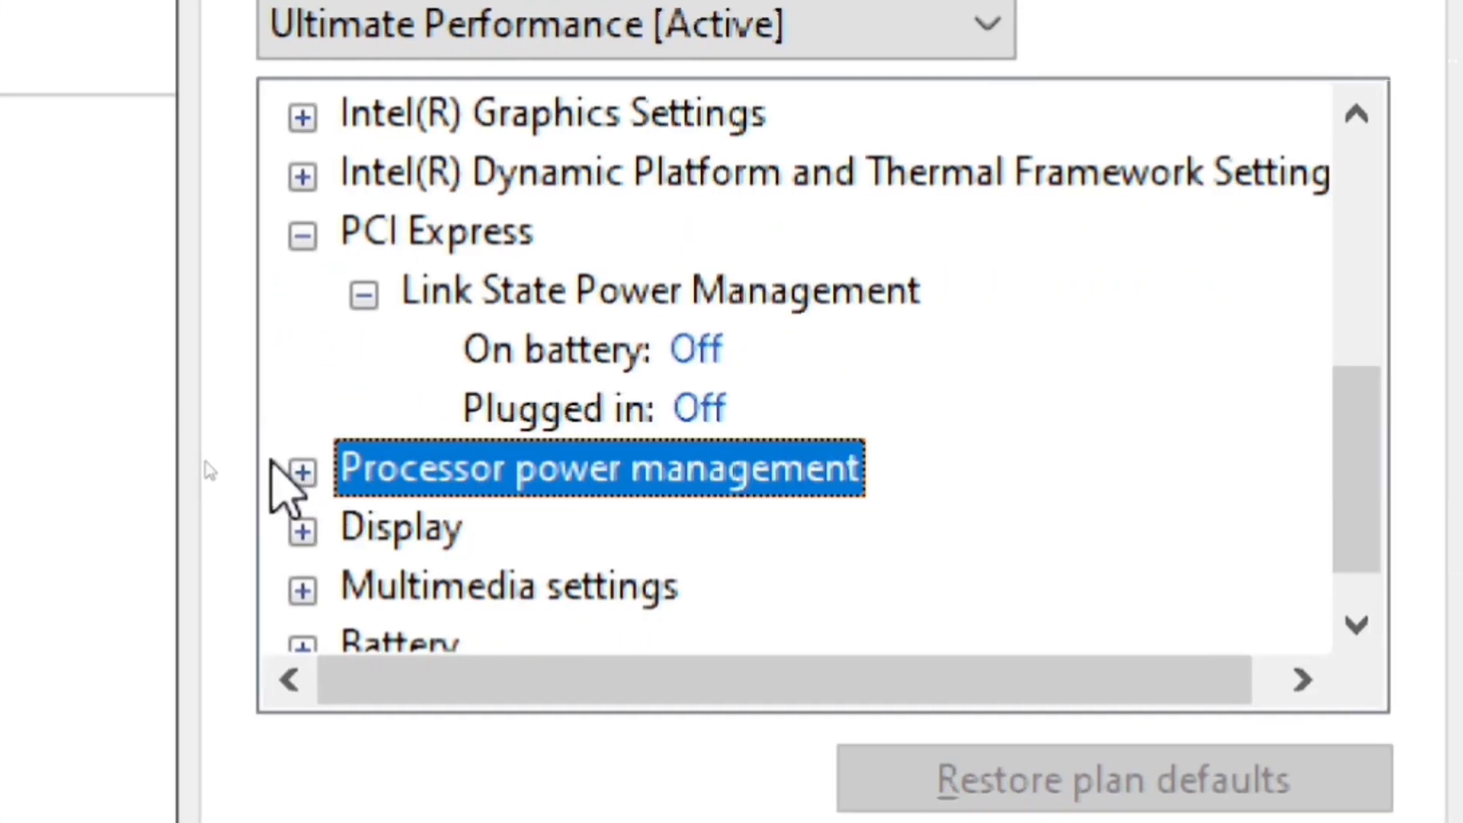
pyautogui.click(302, 472)
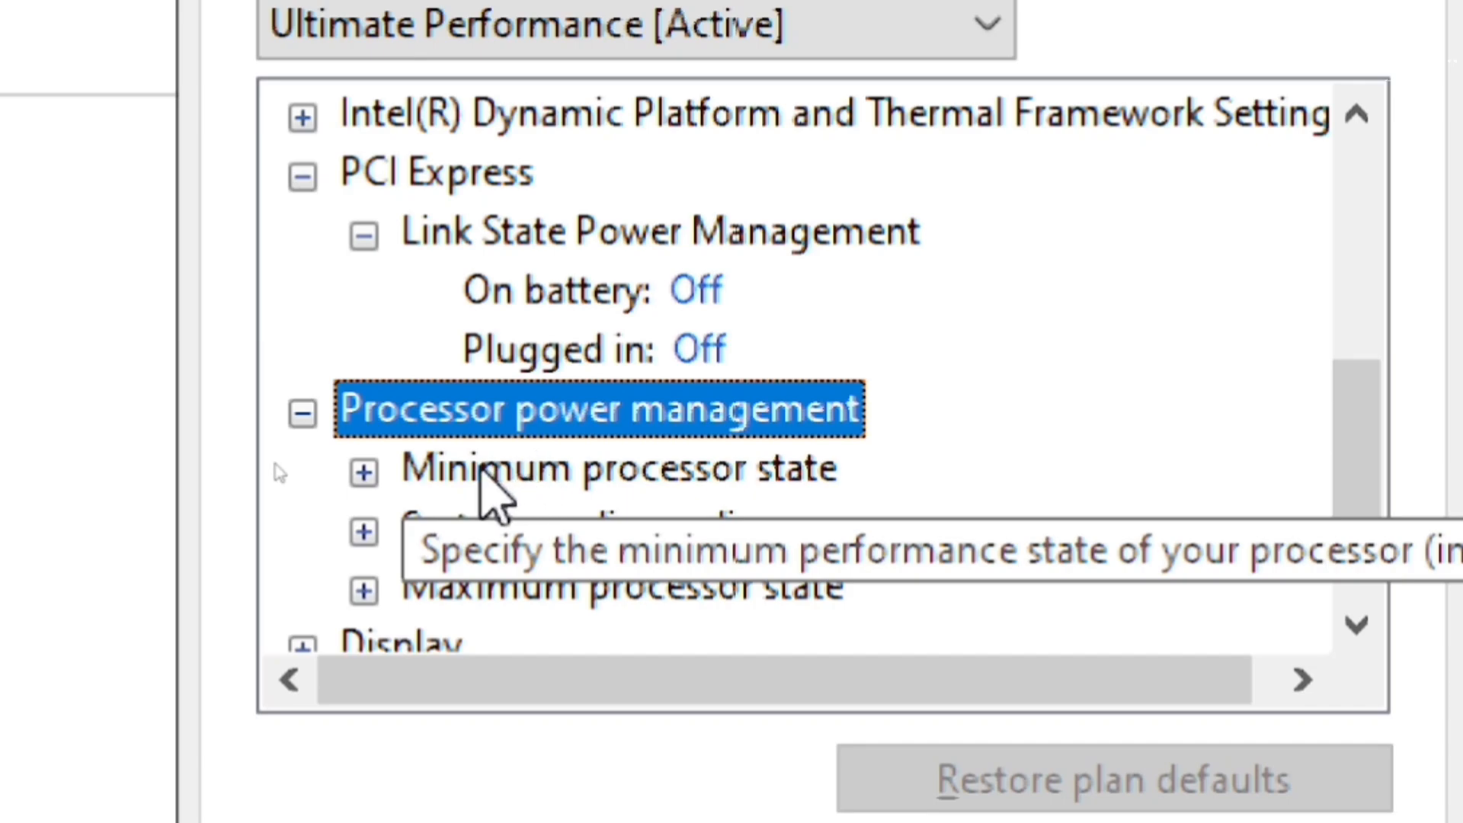
pyautogui.click(468, 469)
pyautogui.click(363, 473)
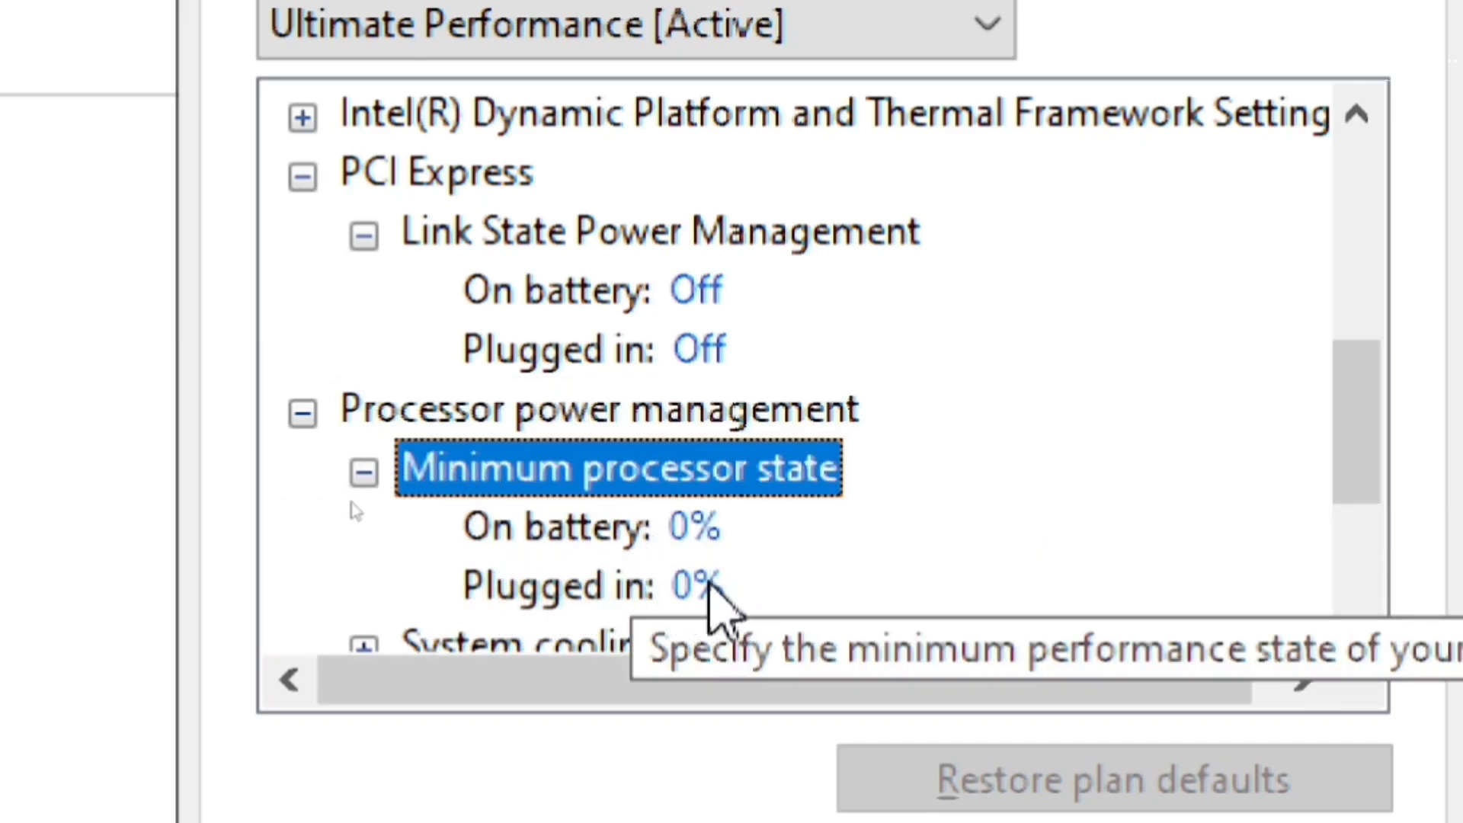
pyautogui.moveTo(1303, 429); pyautogui.dragTo(1286, 478)
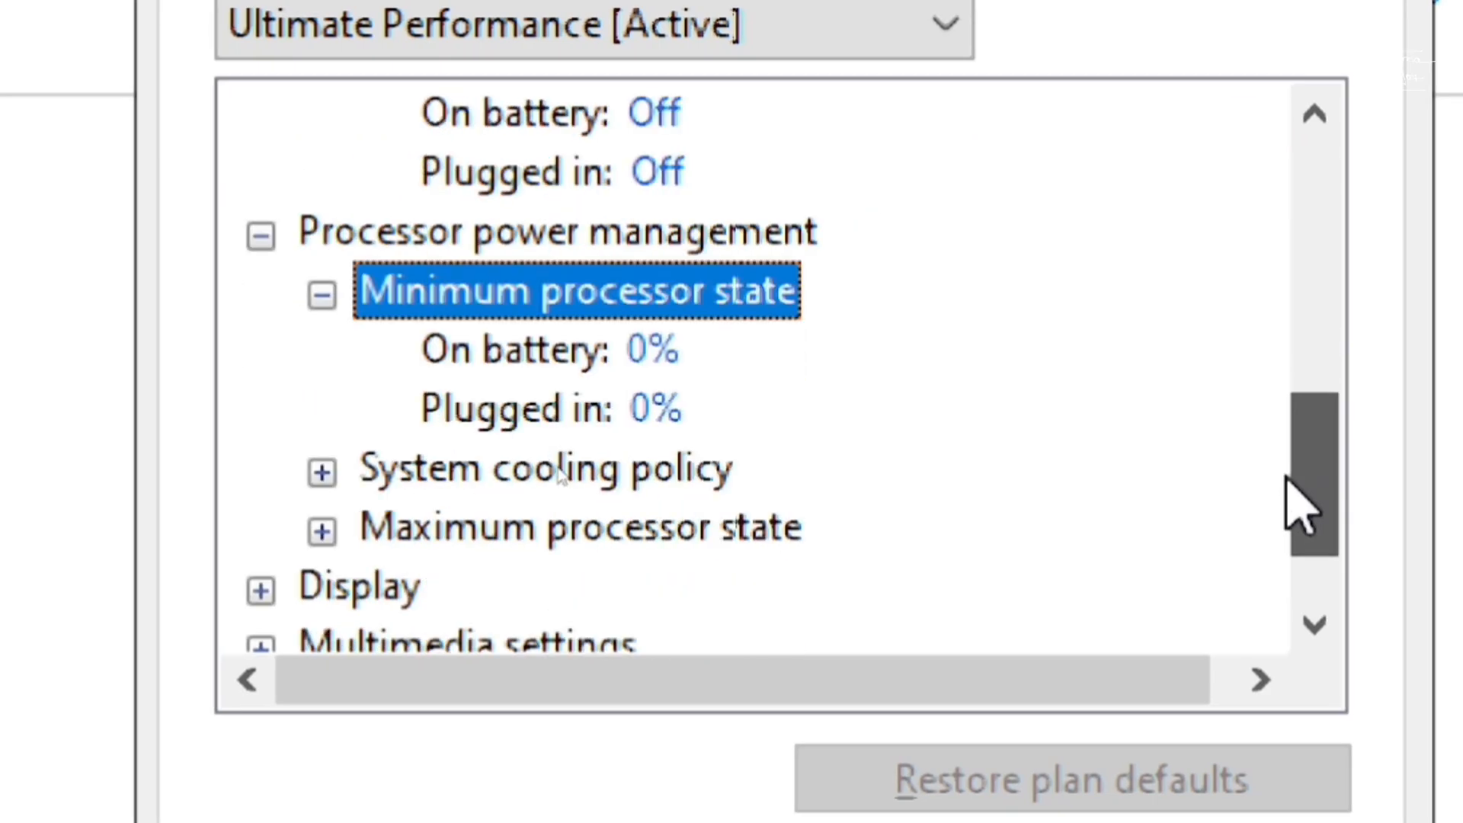
# Step: Expand Maximum processor state to check its on-battery and plugged-in percentages, and close the power plan settings
pyautogui.click(504, 531)
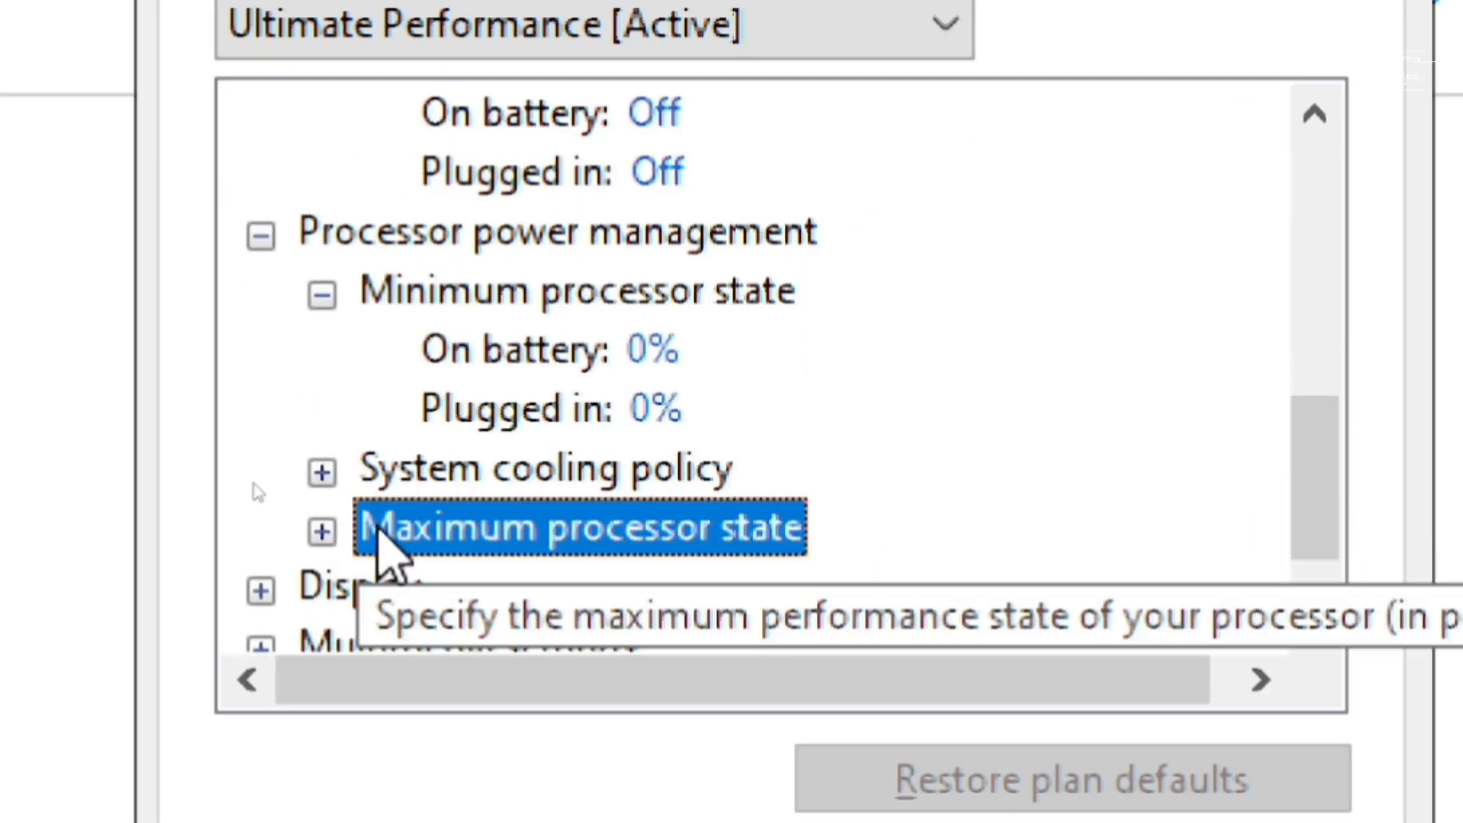
pyautogui.click(321, 532)
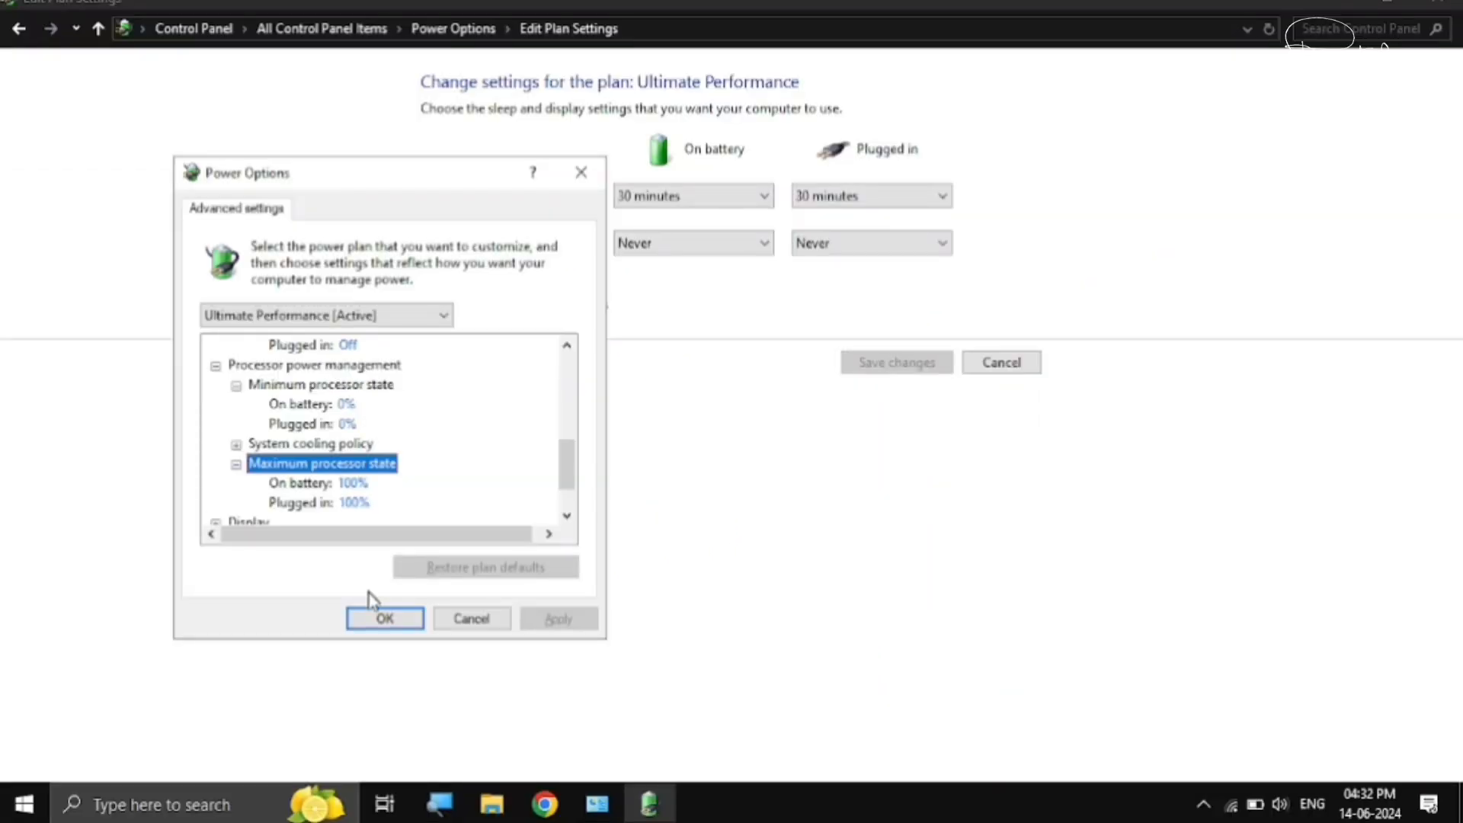
pyautogui.click(379, 618)
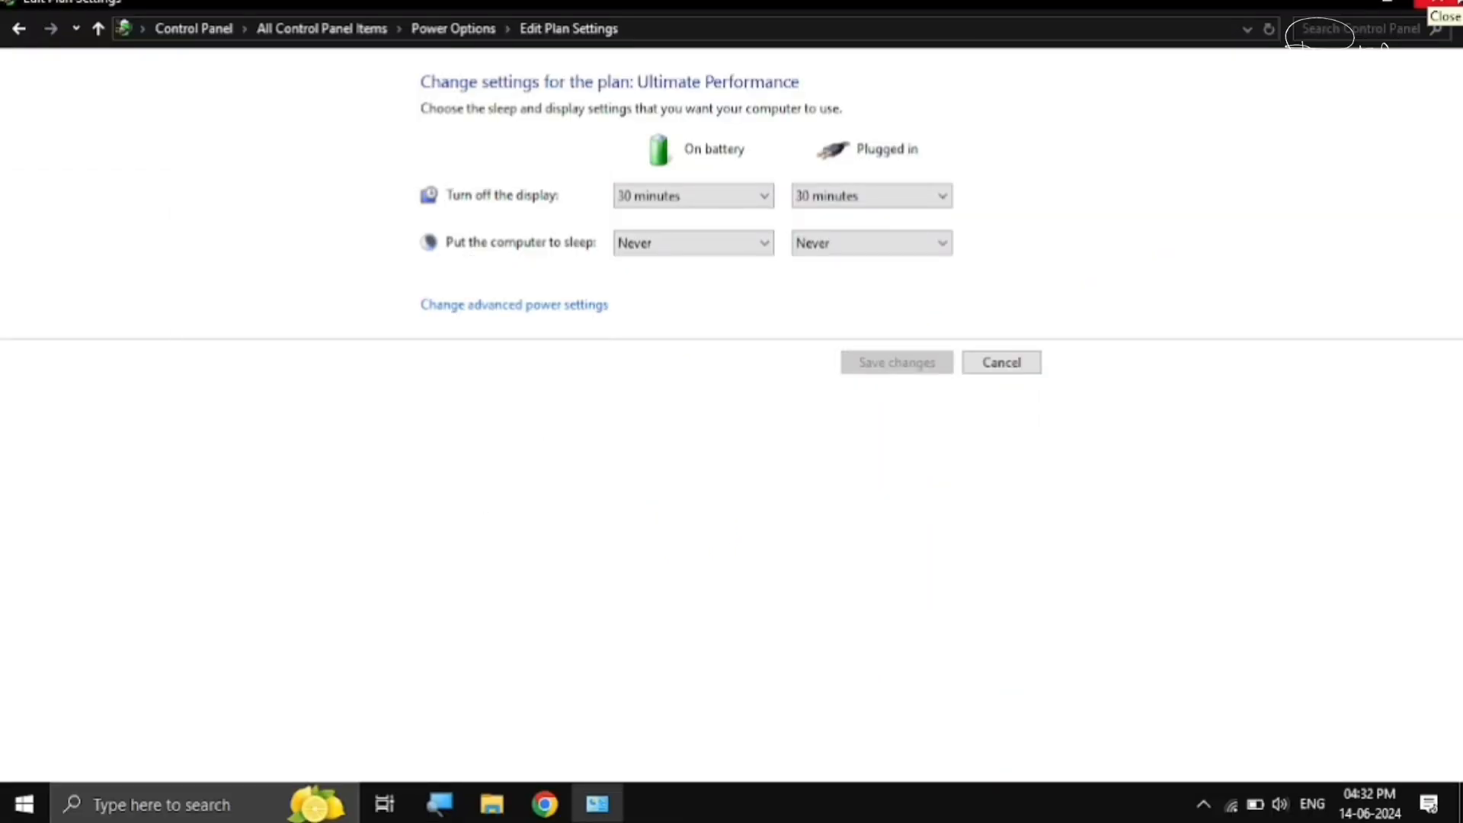
pyautogui.click(1438, 4)
# Step: Refresh the desktop and open the list of startup programs in Task Manager
pyautogui.rightClick(534, 308)
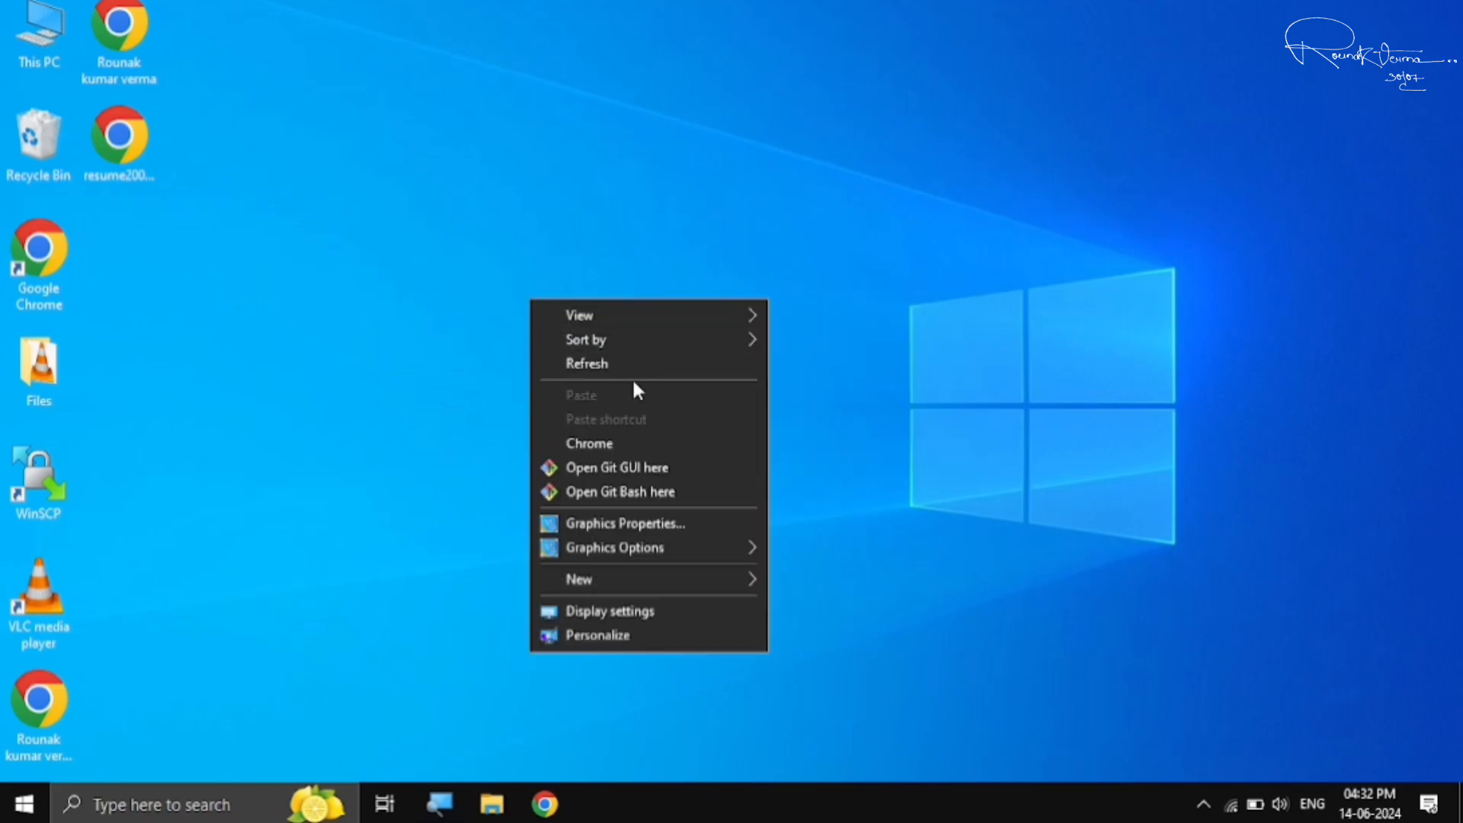
pyautogui.click(635, 372)
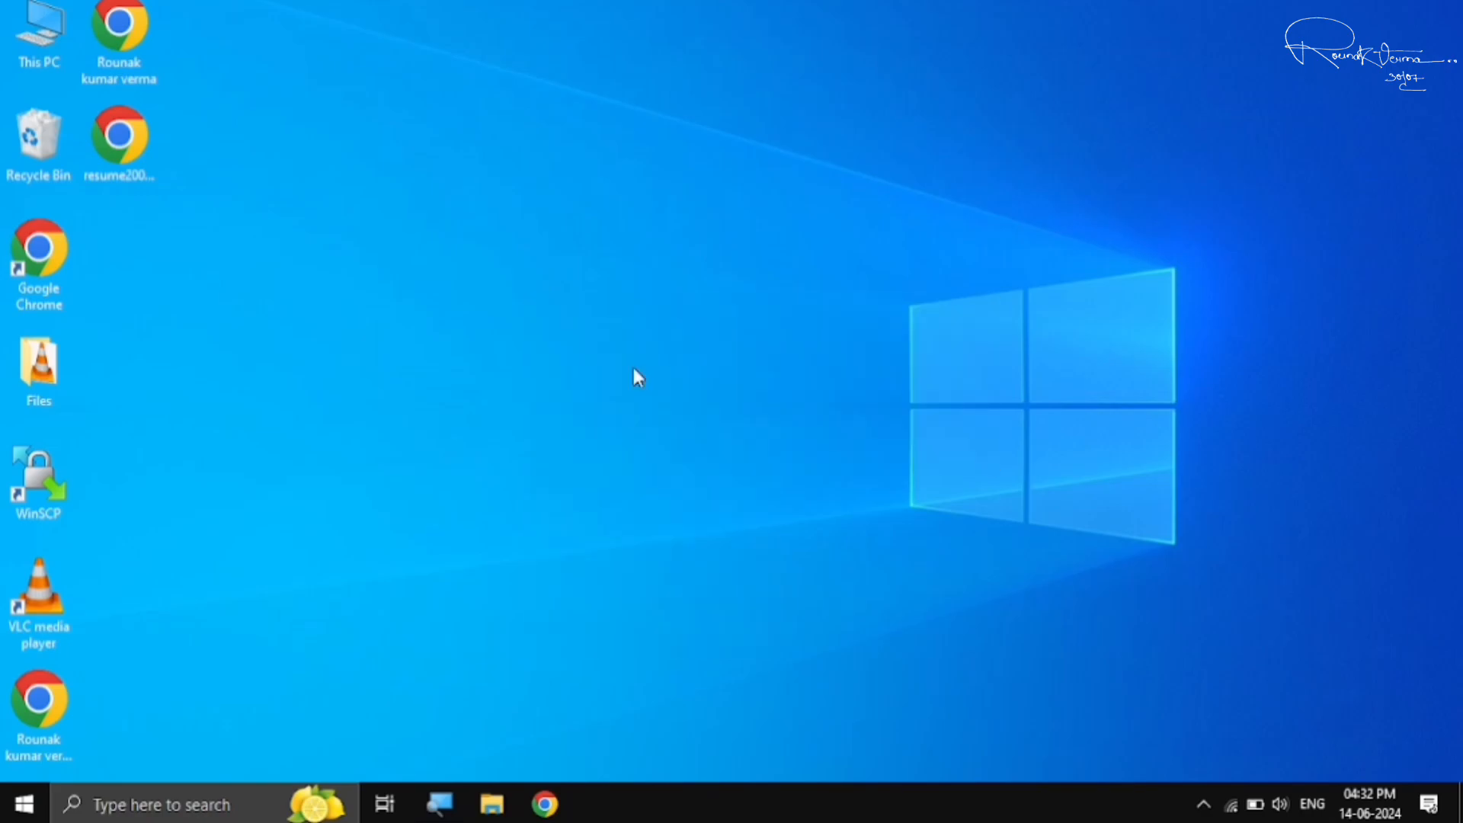
pyautogui.rightClick(23, 804)
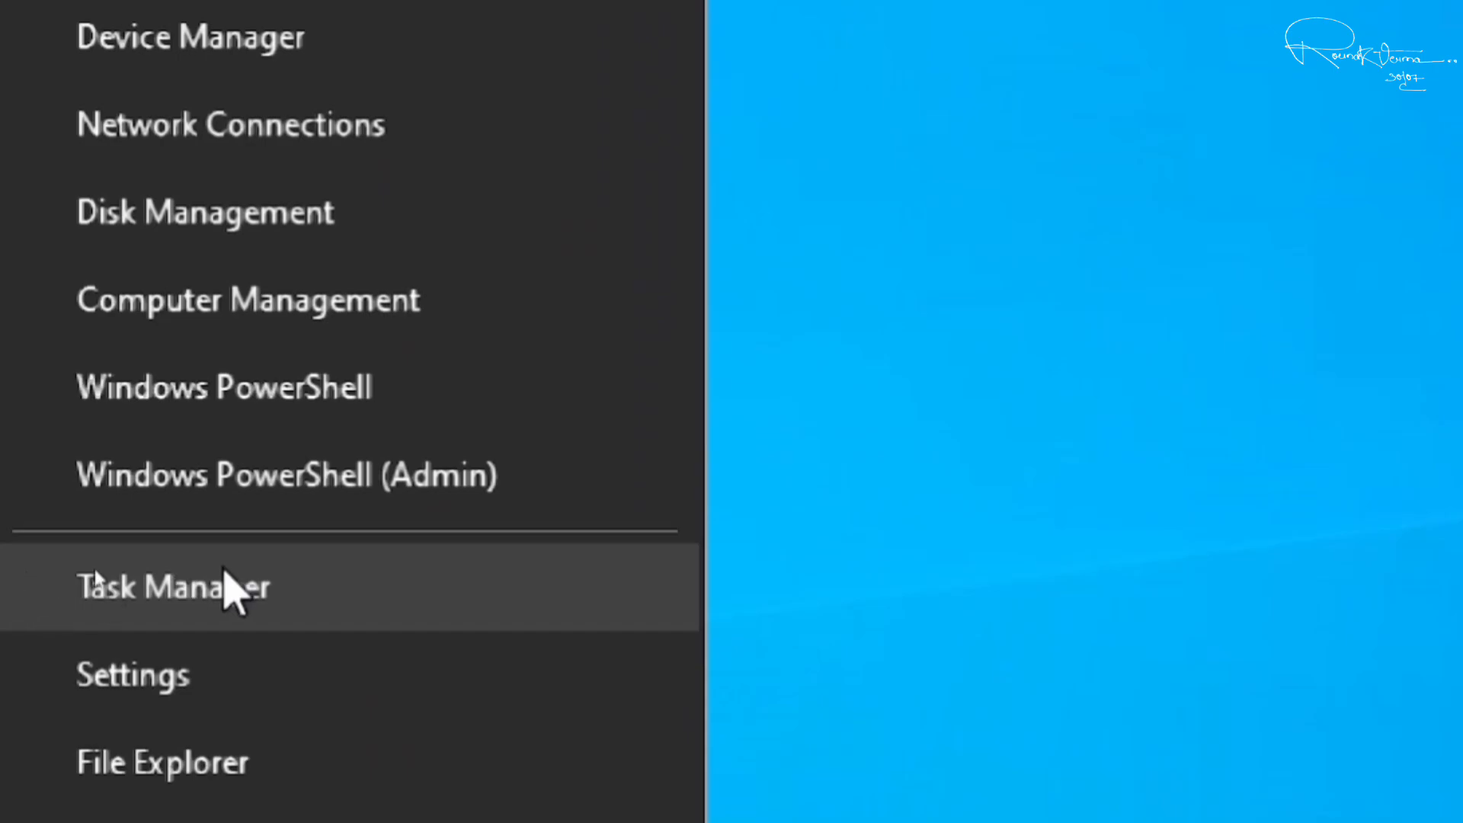
pyautogui.click(225, 573)
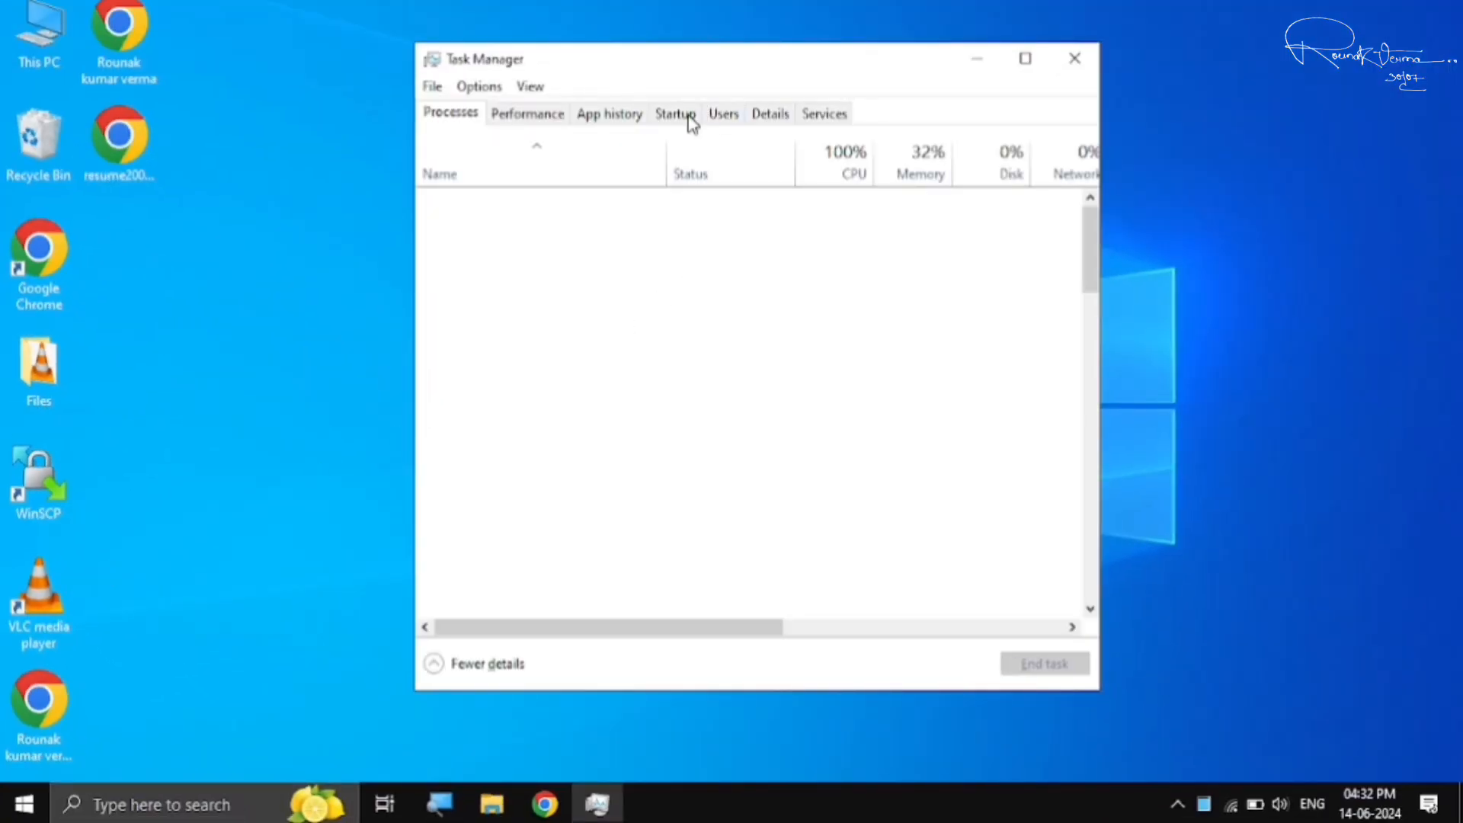
pyautogui.click(687, 118)
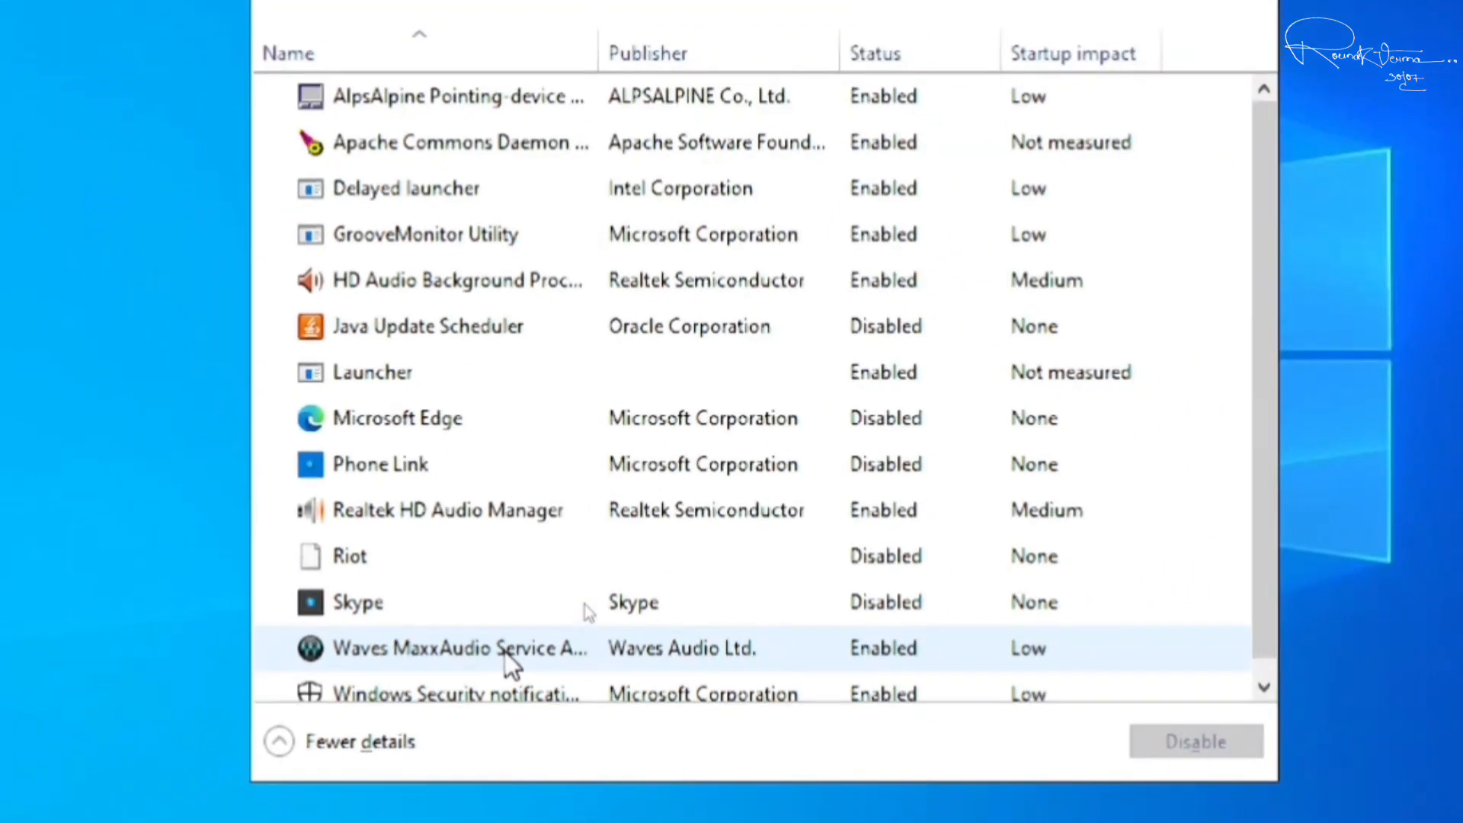
# Step: Review the Waves MaxxAudio, Riot, Realtek HD Audio Manager and HD Audio Background startup entries, and close Task Manager
pyautogui.rightClick(505, 652)
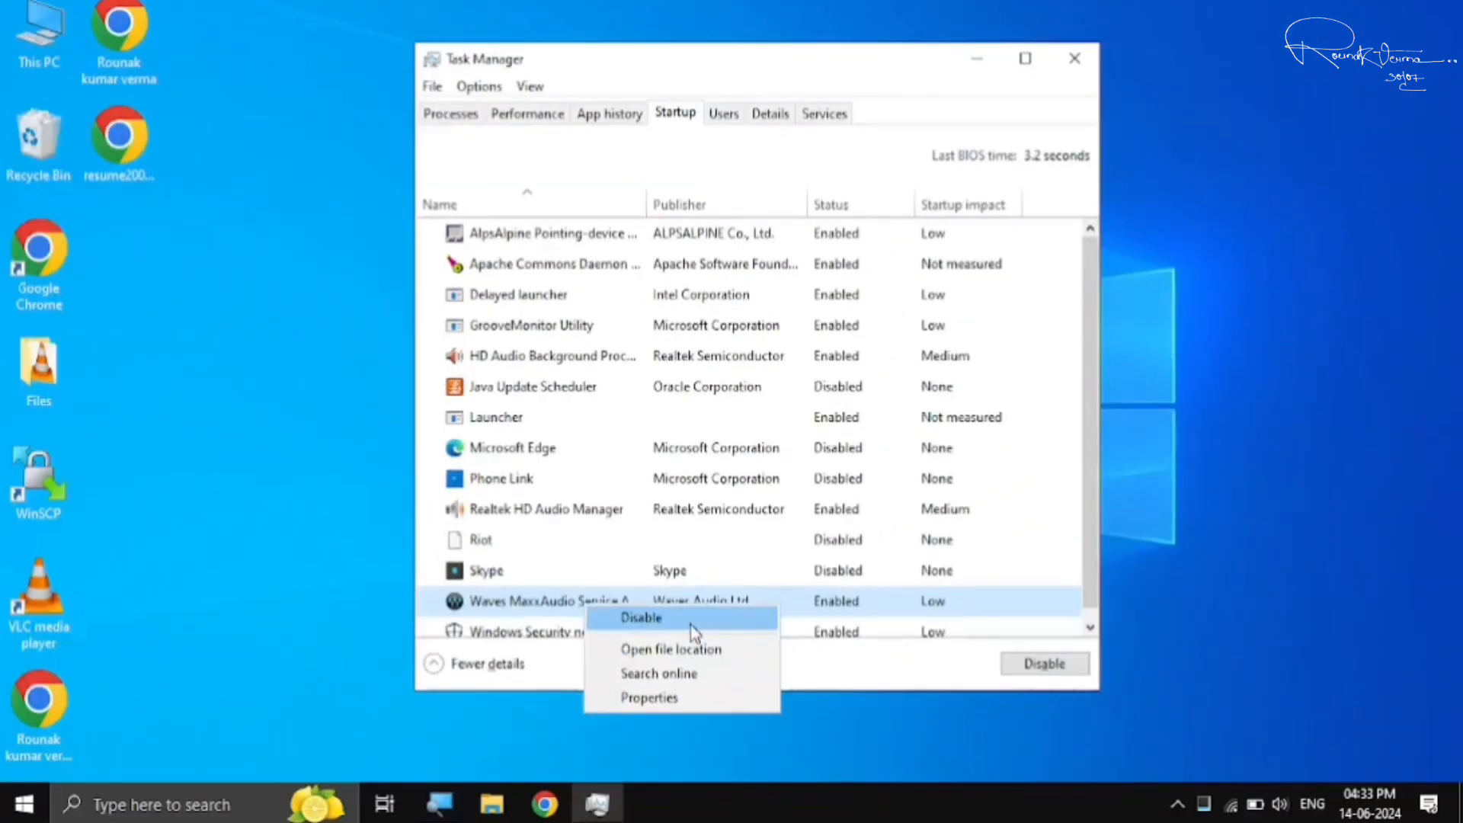
pyautogui.click(1013, 545)
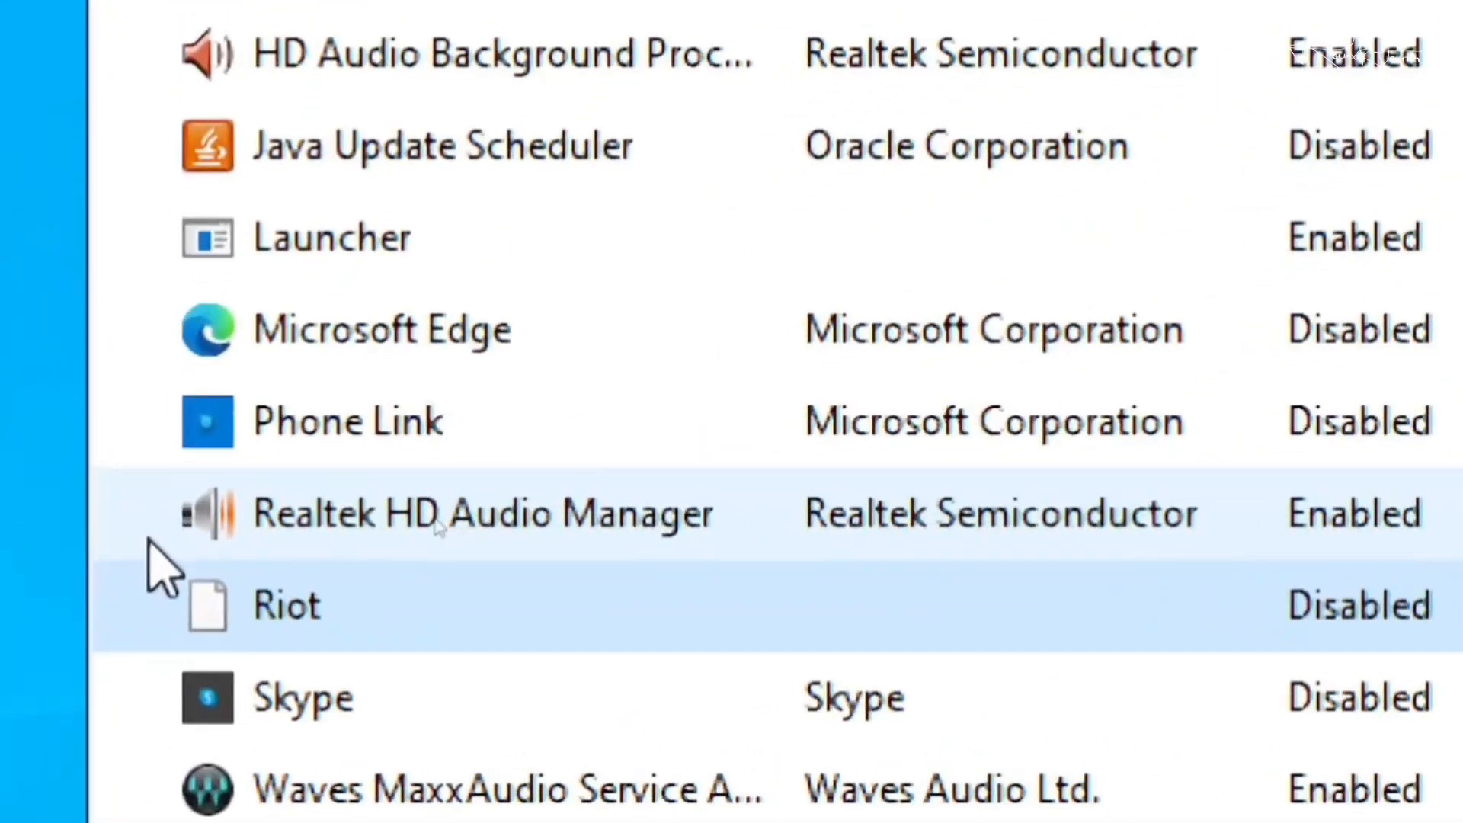
pyautogui.click(396, 506)
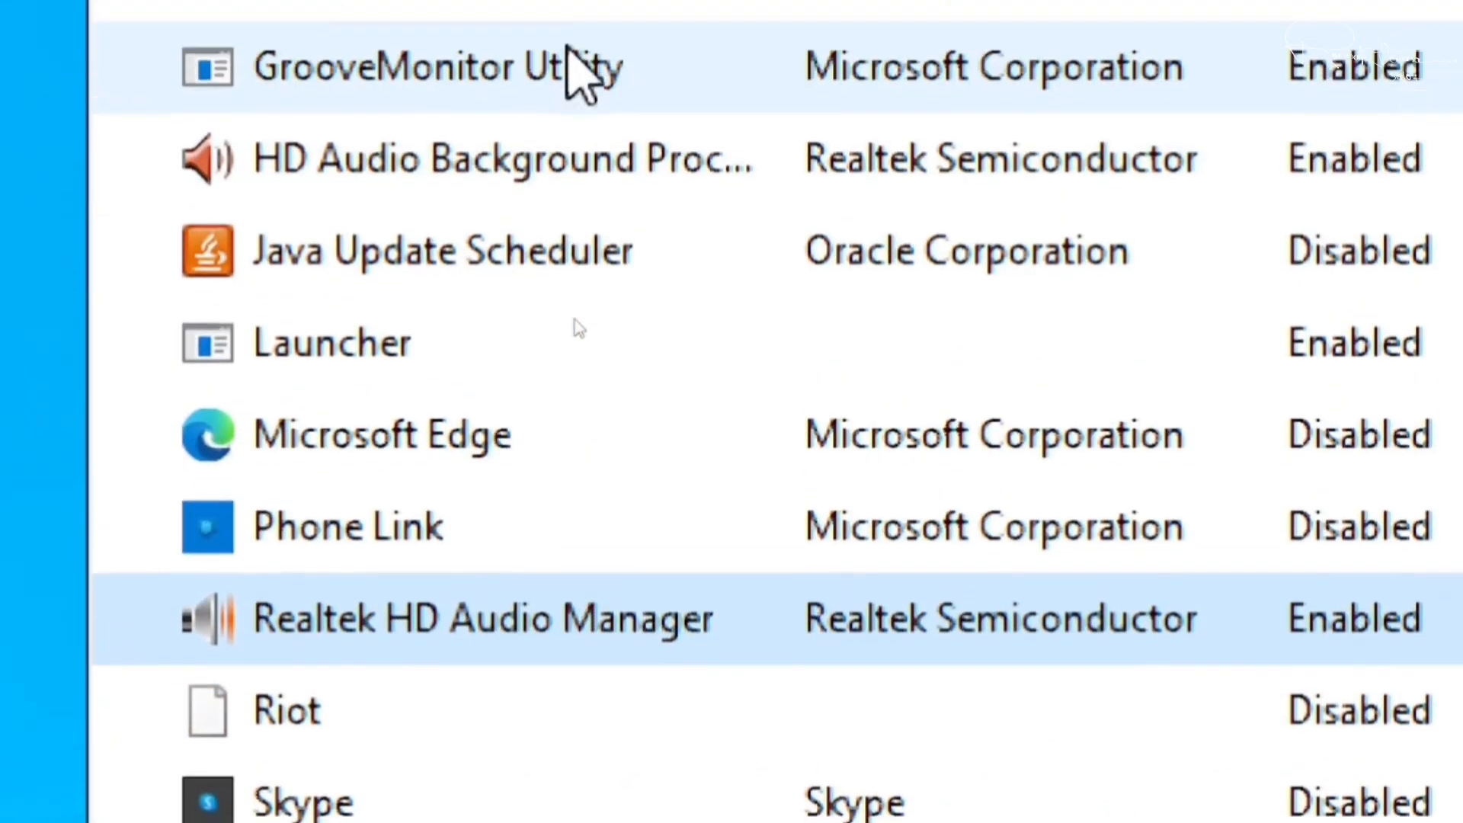
pyautogui.click(694, 164)
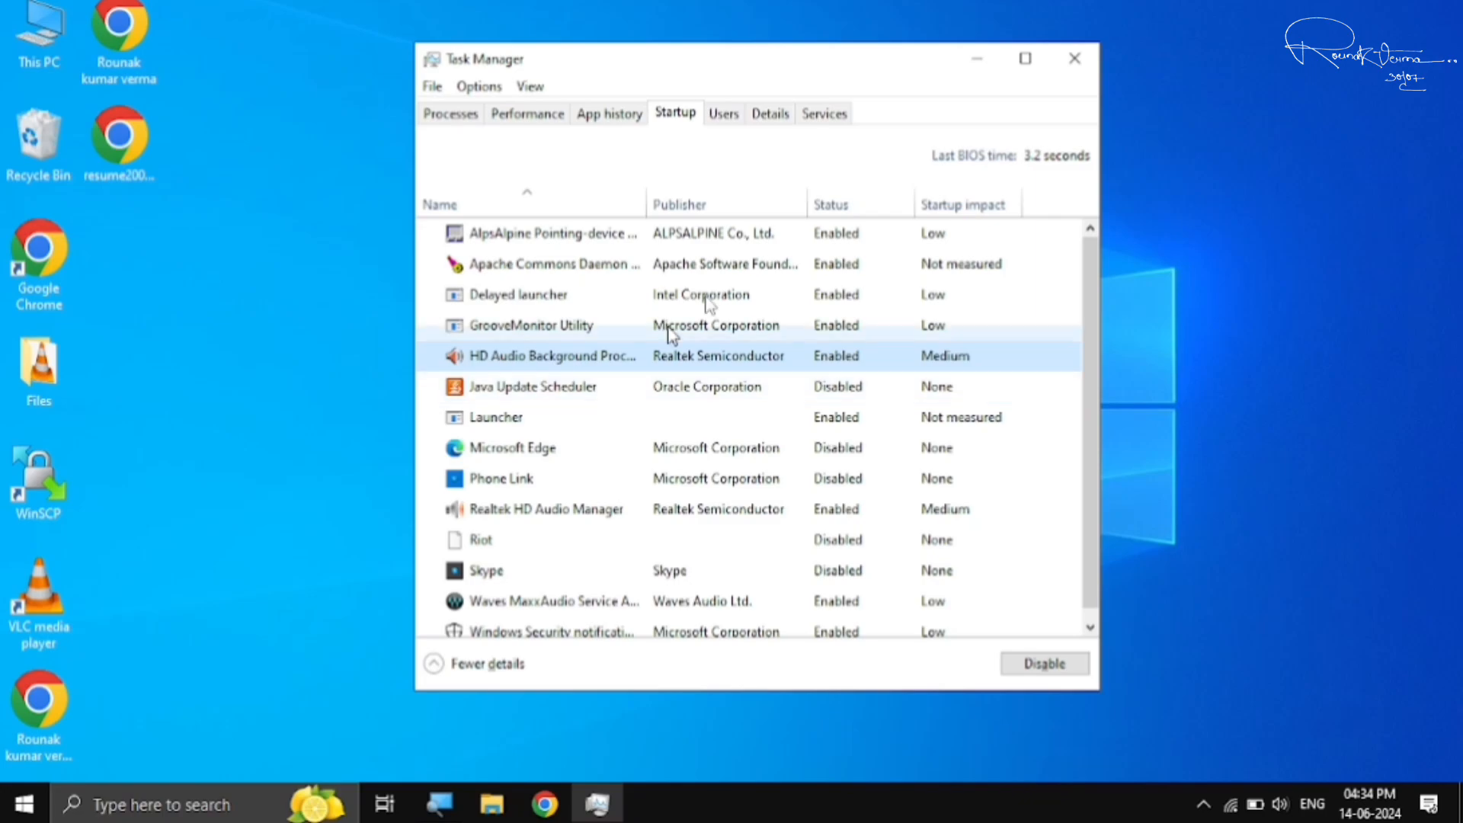
pyautogui.click(1074, 59)
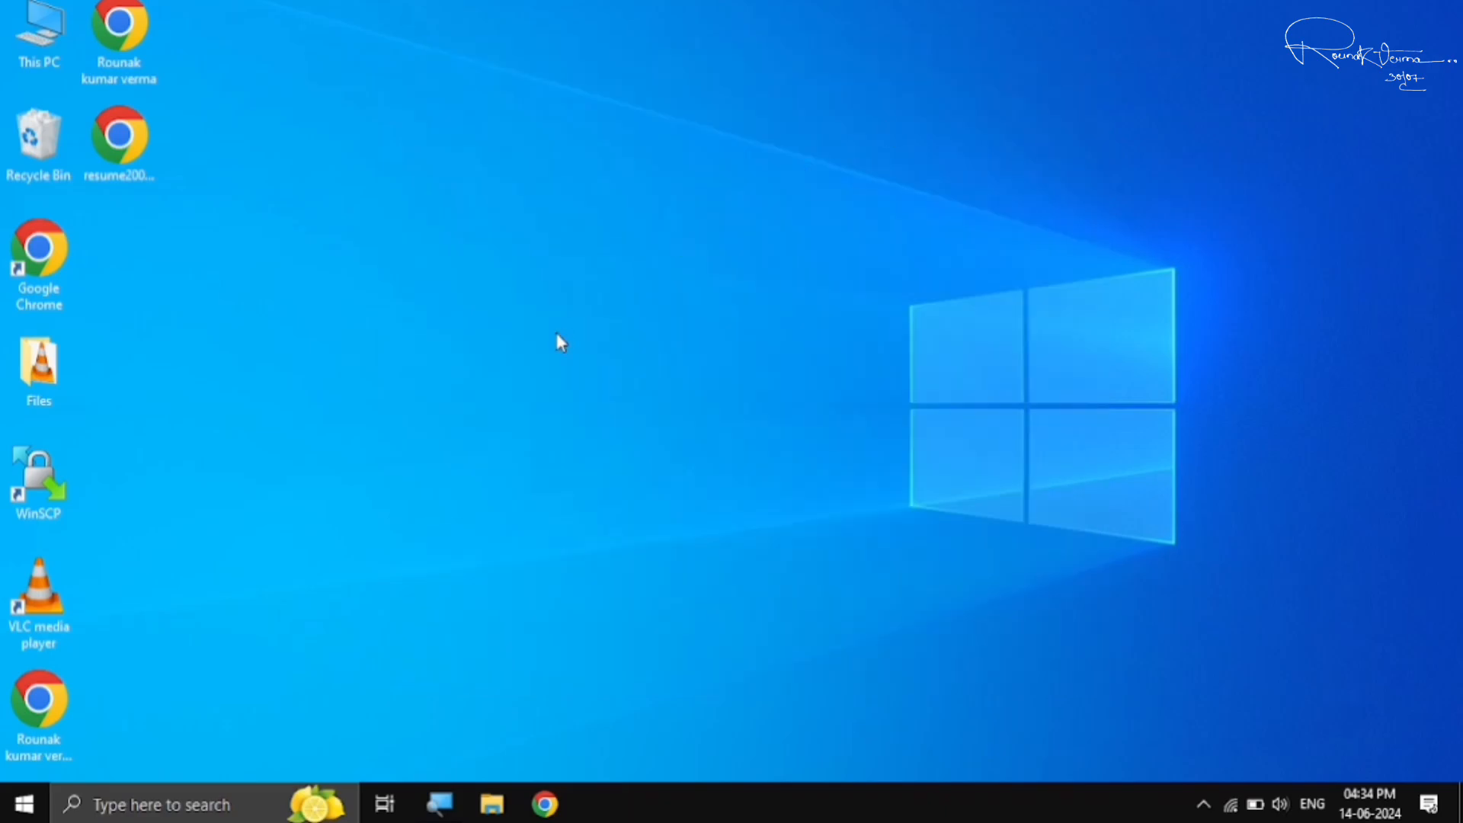
# Step: Search Windows for sysdm.cpl, open this Control Panel item and bring up its advanced Performance settings
pyautogui.click(24, 803)
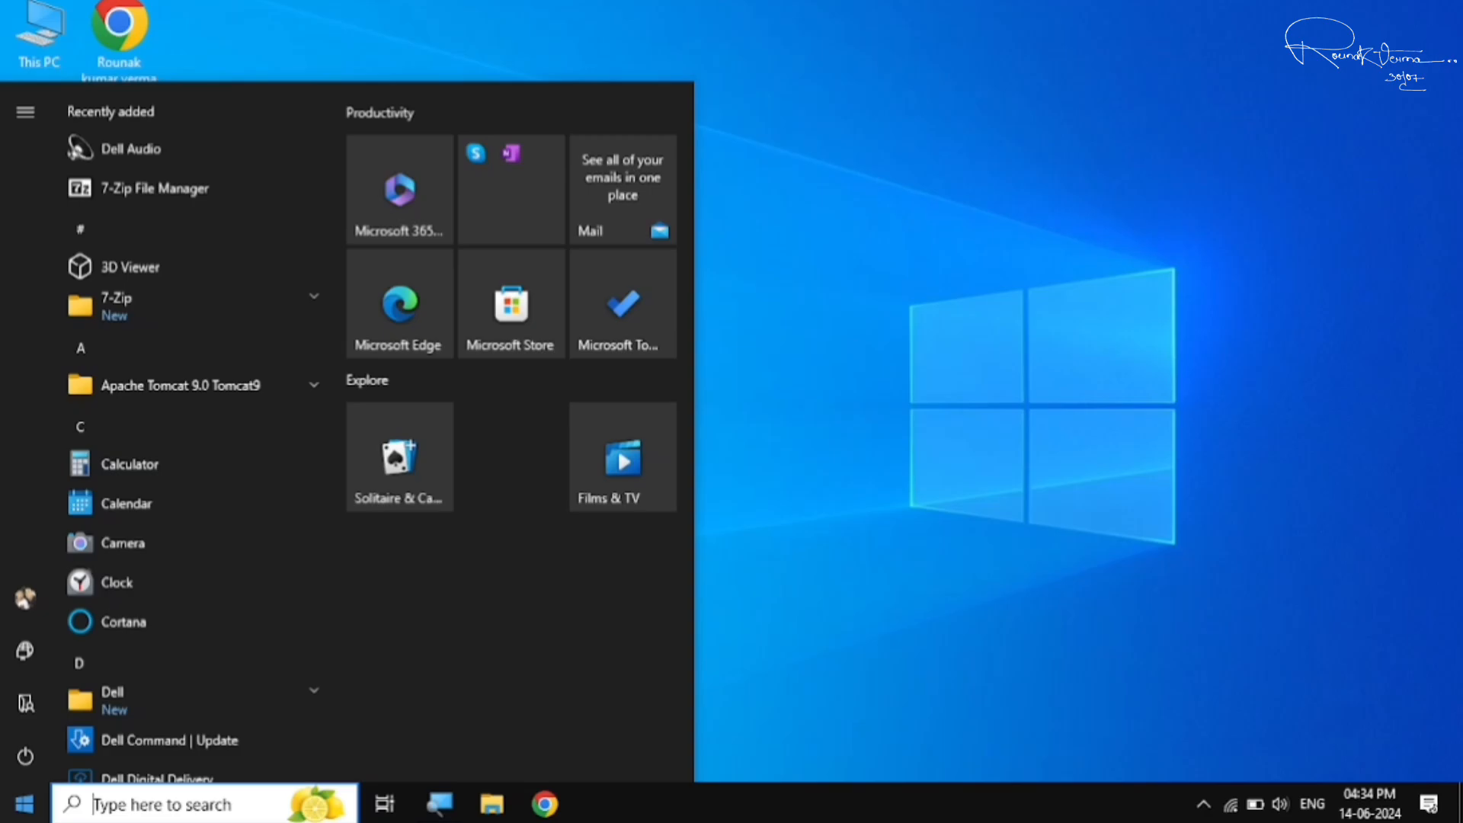
pyautogui.write('sysdm.cpl')
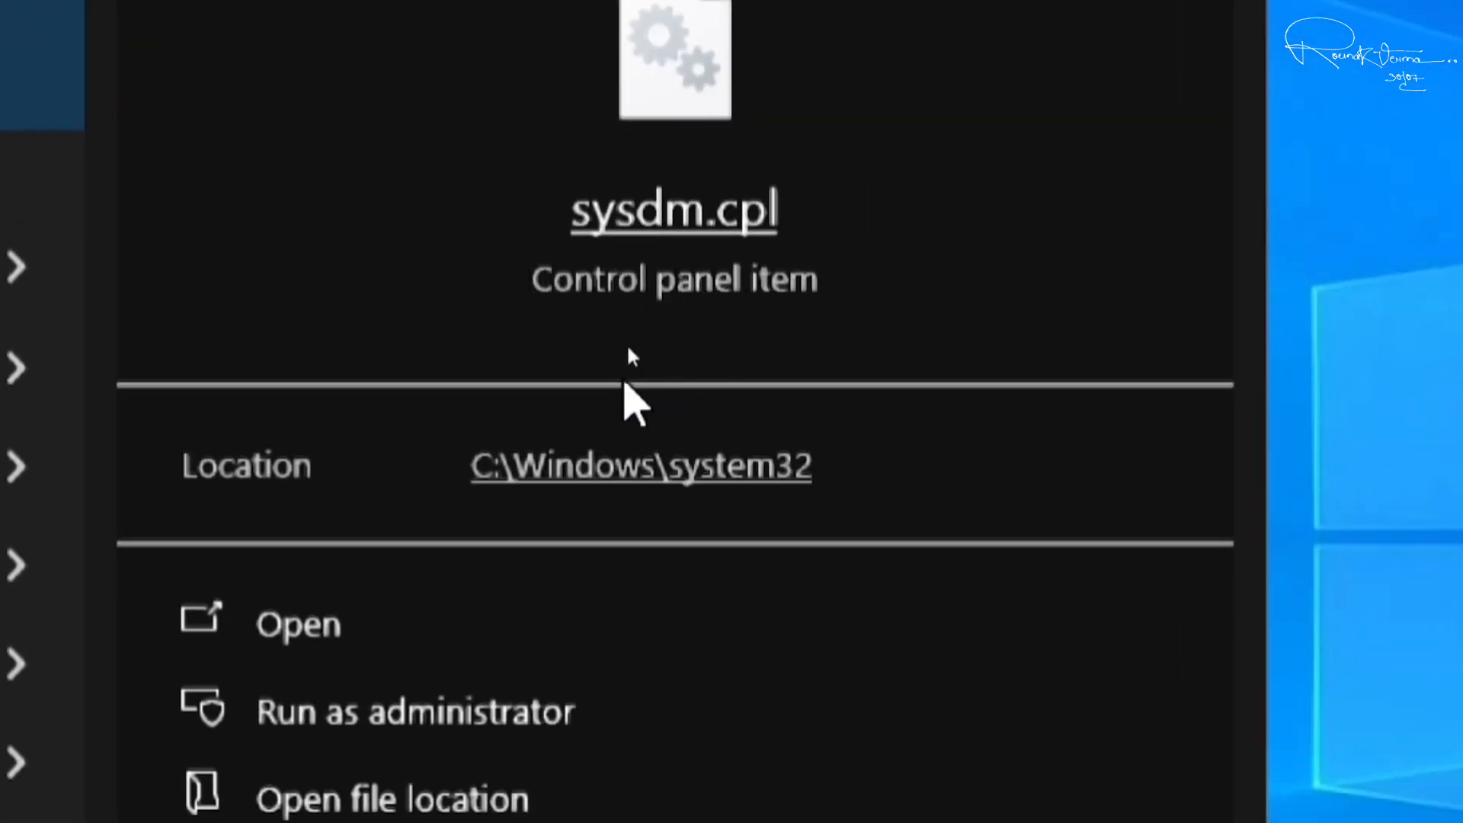
pyautogui.click(316, 646)
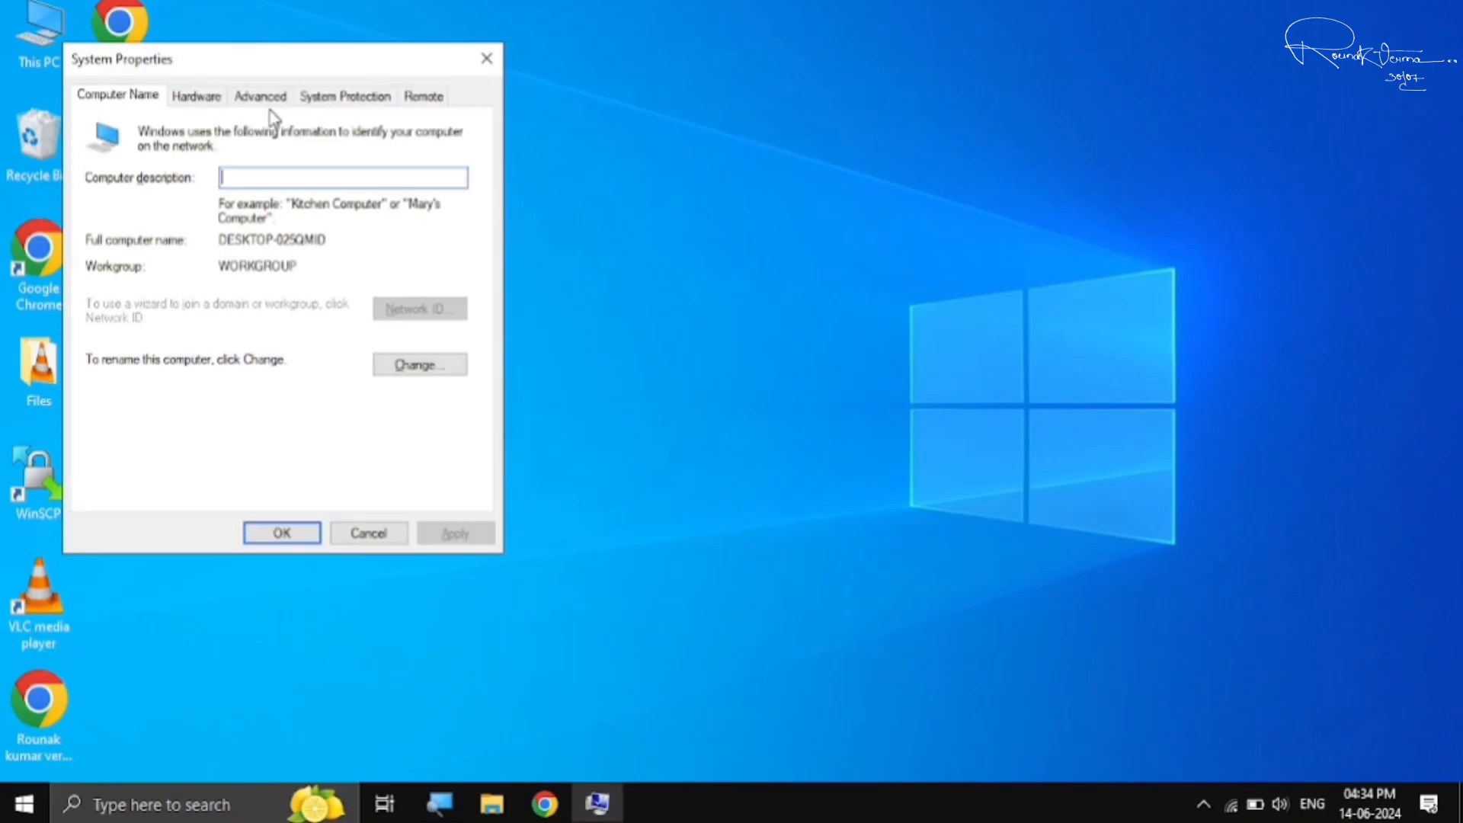
pyautogui.click(261, 97)
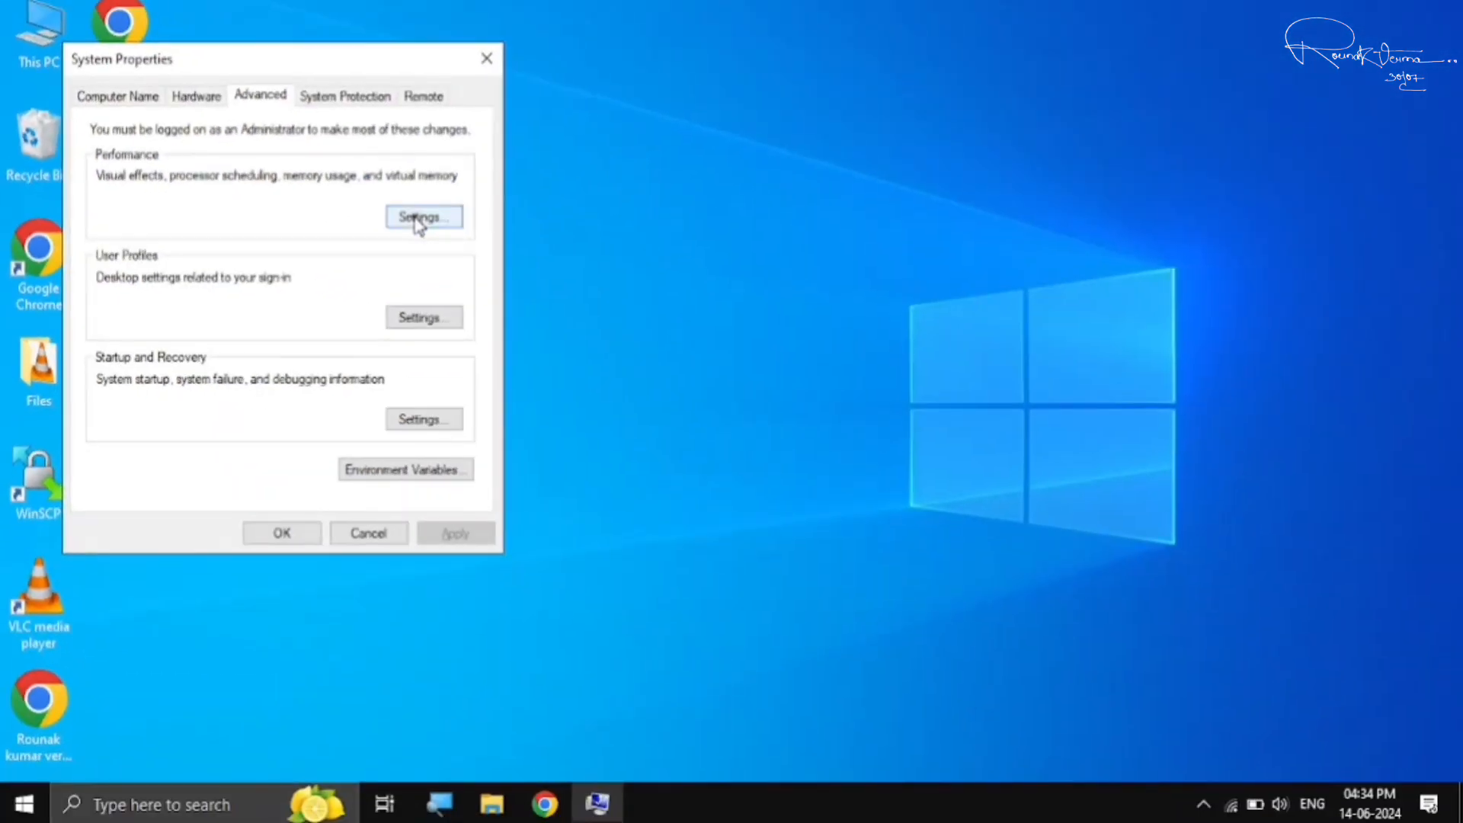
pyautogui.click(418, 218)
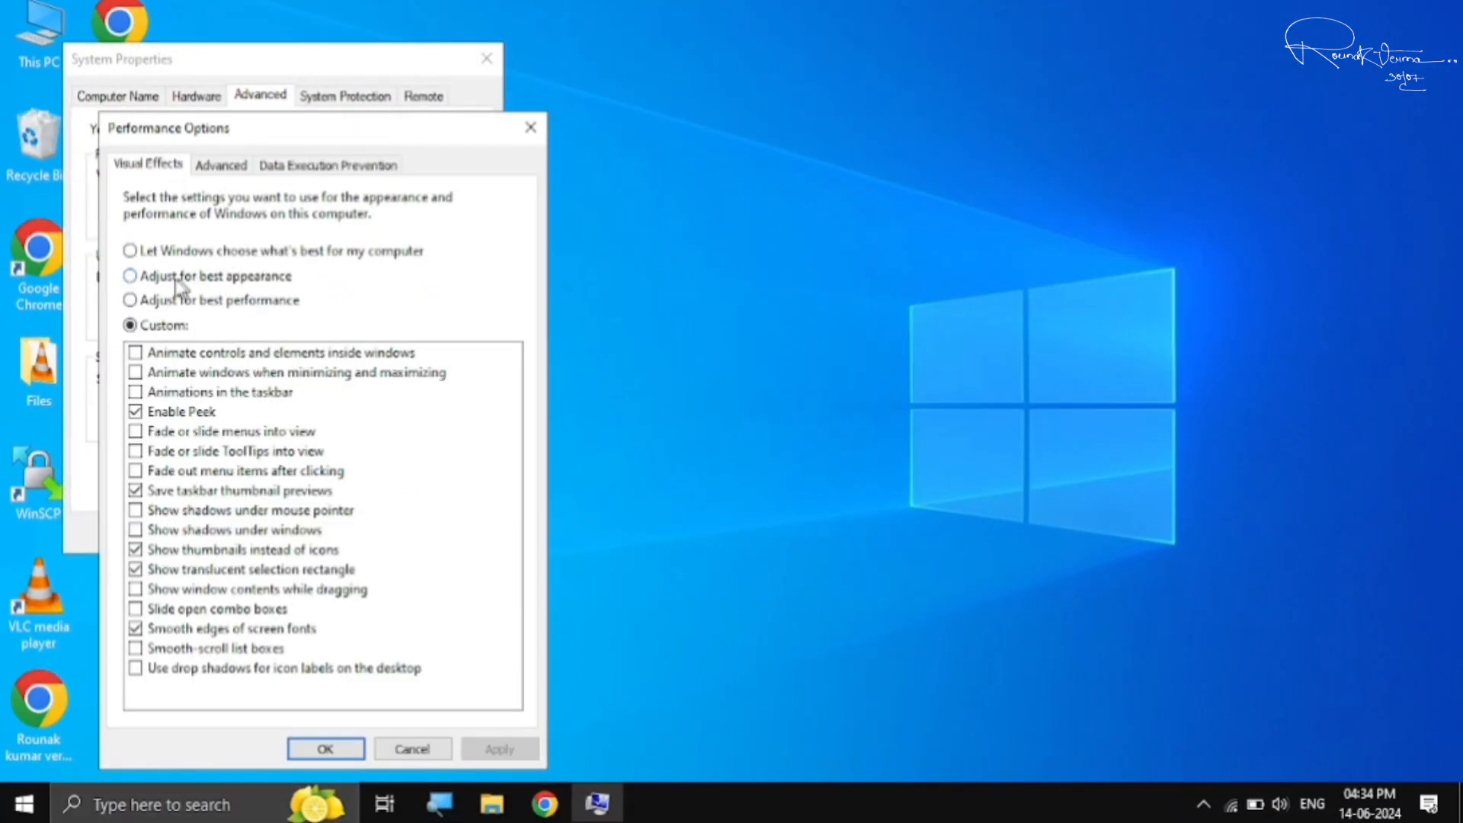
# Step: Try the visual effects presets for best appearance and for letting Windows choose what's best
pyautogui.click(131, 276)
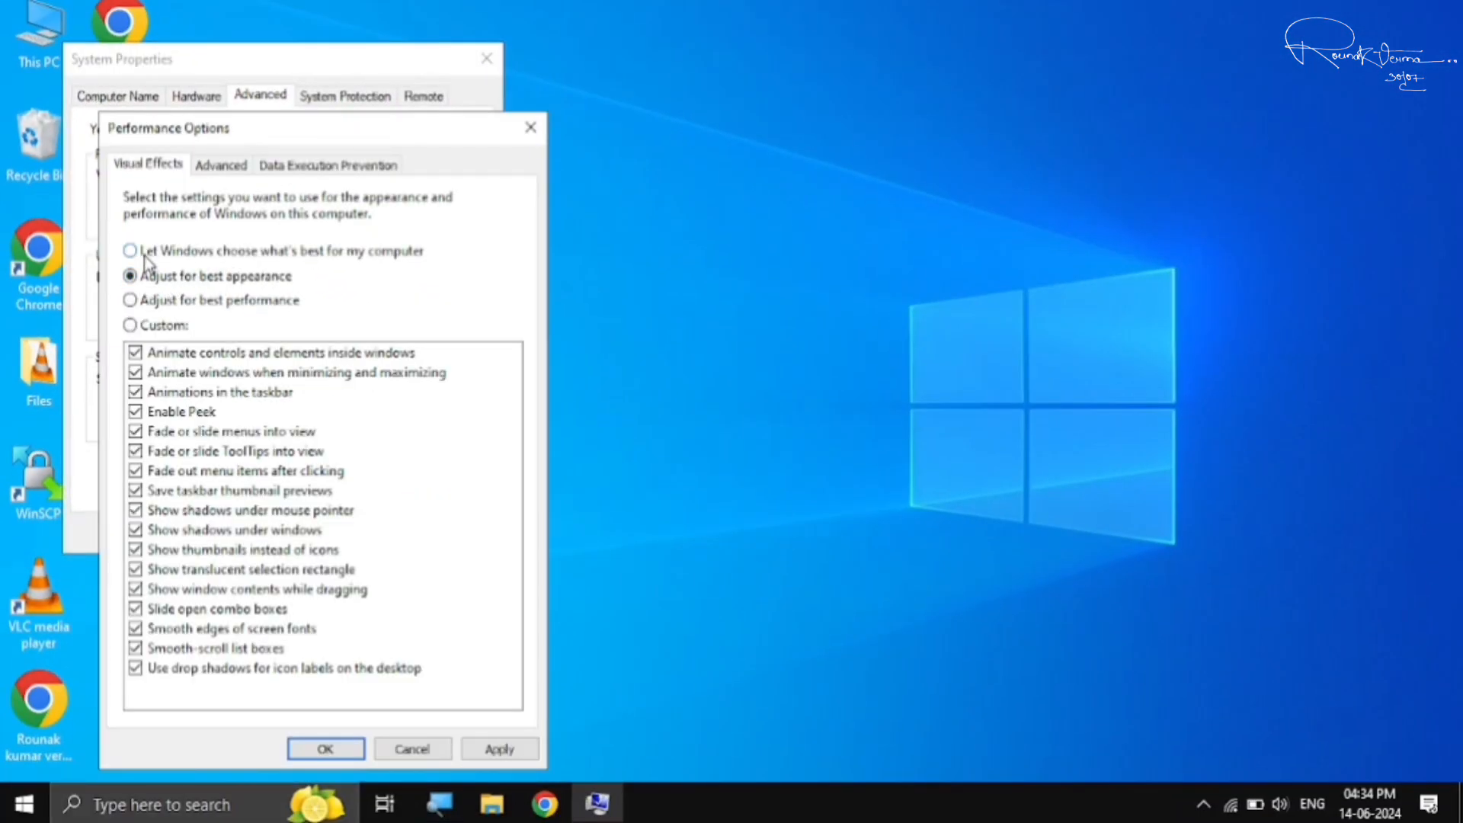
pyautogui.click(145, 255)
pyautogui.click(153, 276)
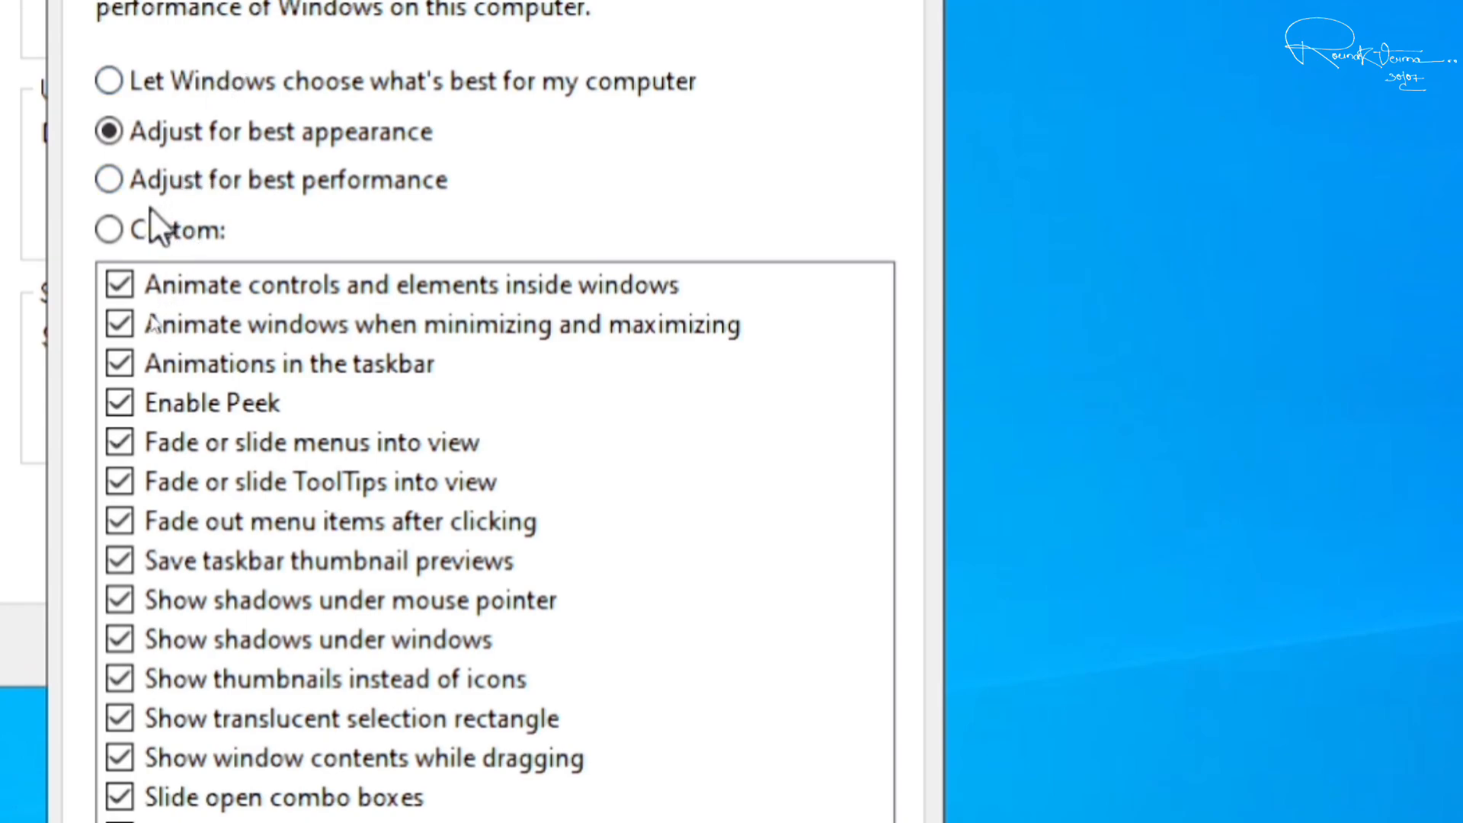
# Step: Adjust visual effects for best performance, re-enabling only smooth font edges, translucent selection rectangle, thumbnails instead of icons, Peek and saved taskbar thumbnail previews
pyautogui.click(261, 179)
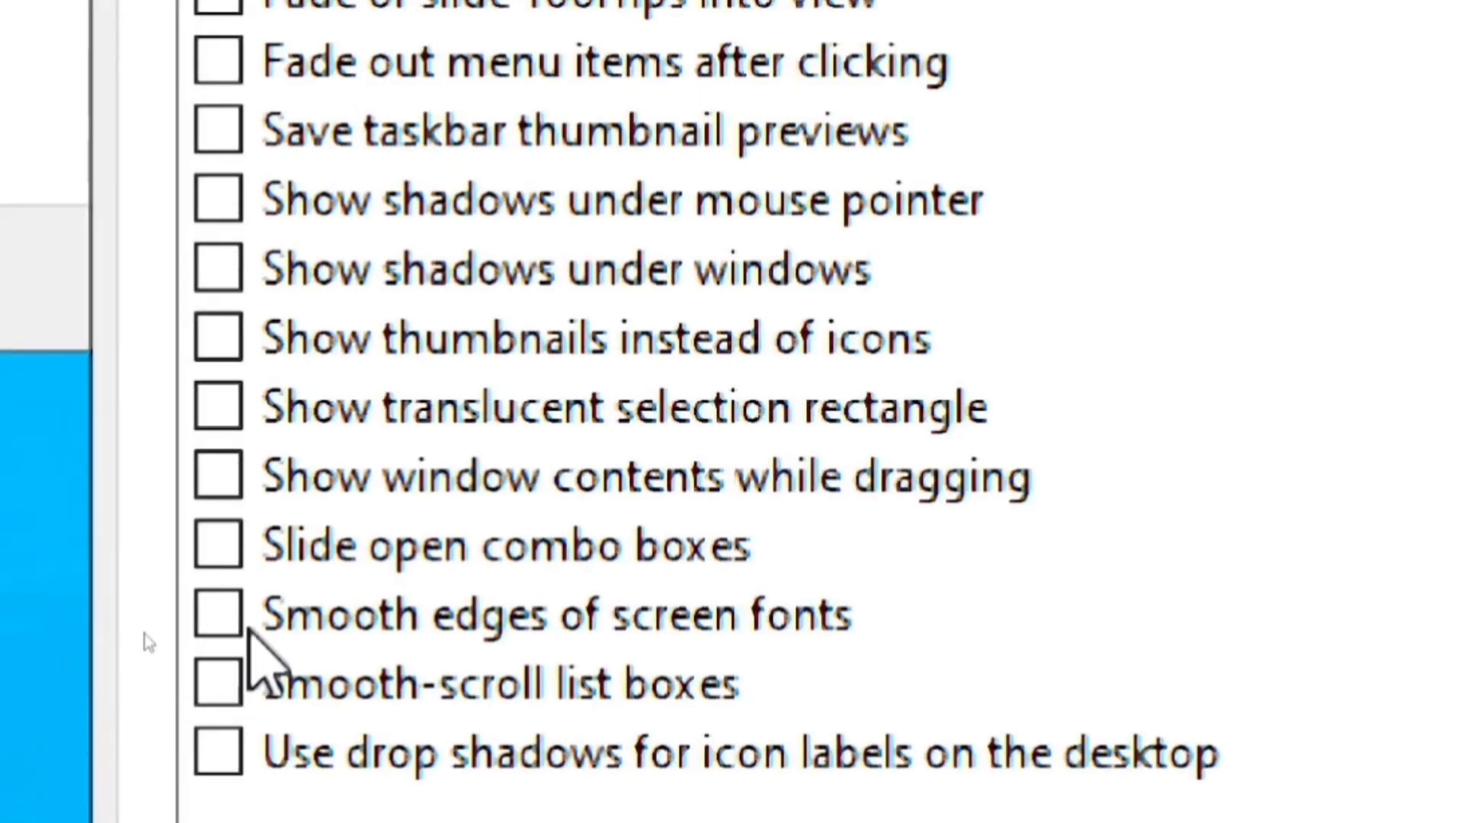
pyautogui.click(228, 633)
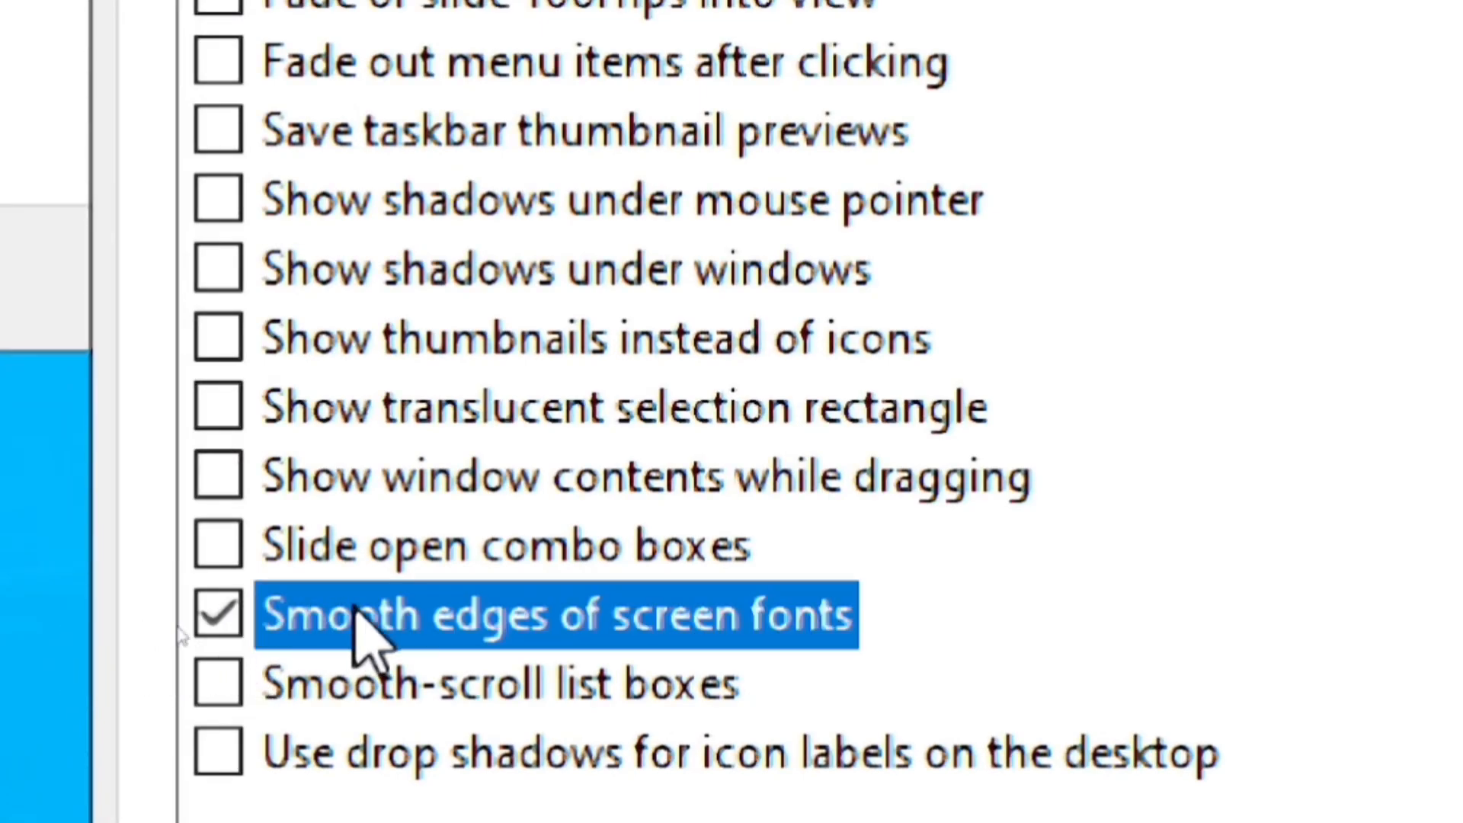
pyautogui.click(218, 408)
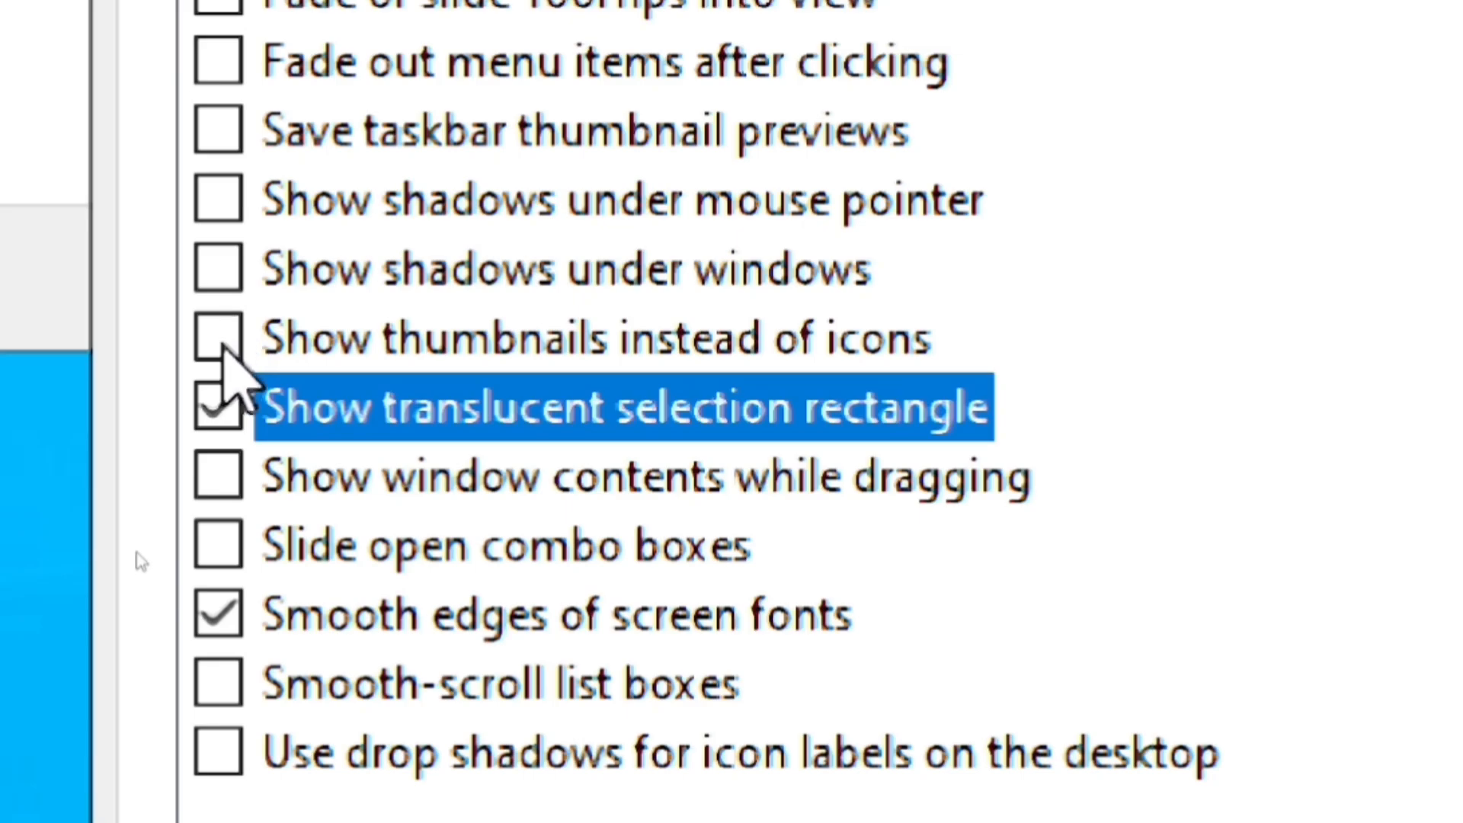
pyautogui.click(219, 338)
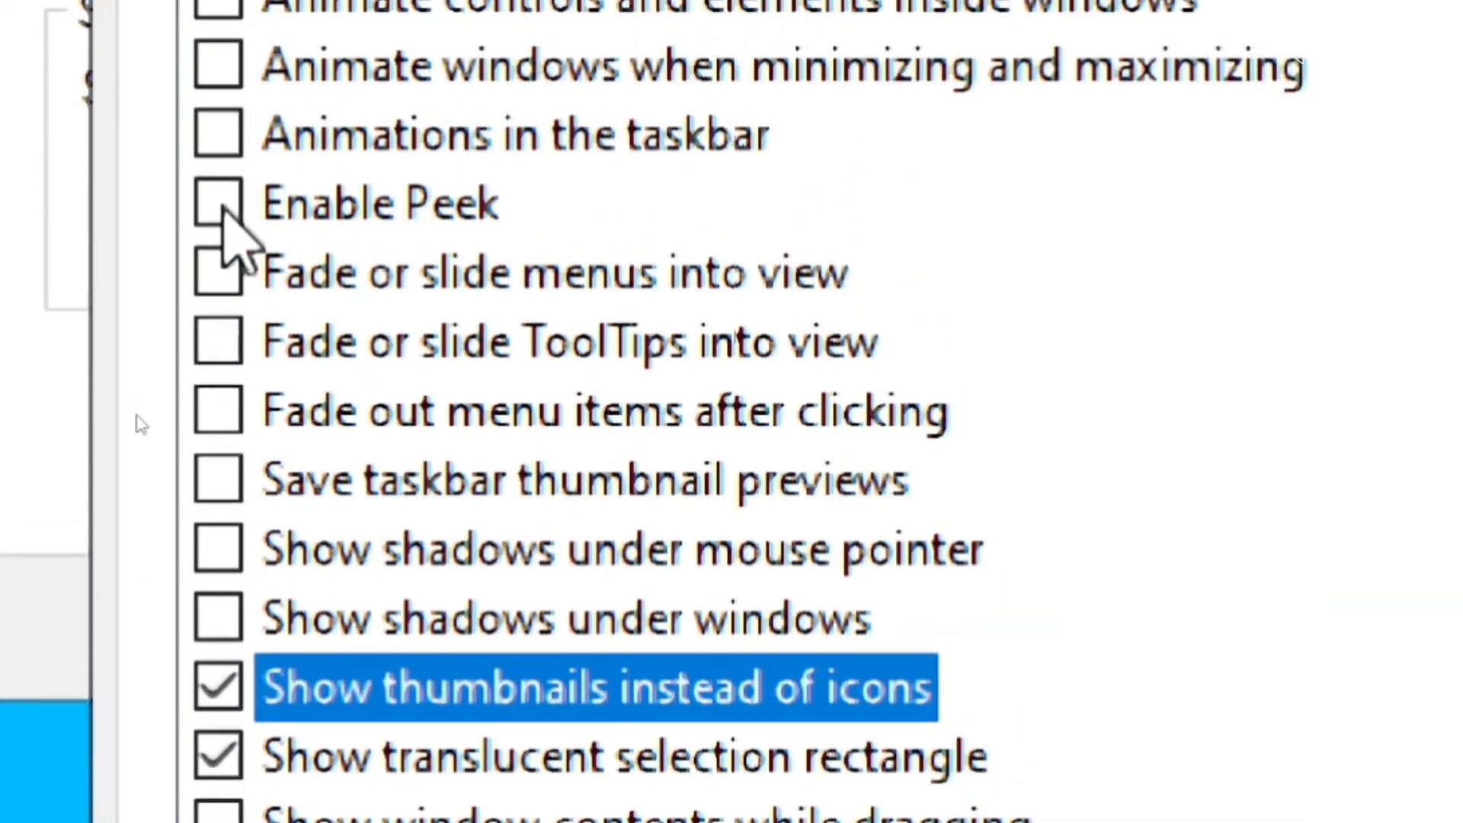
pyautogui.click(221, 203)
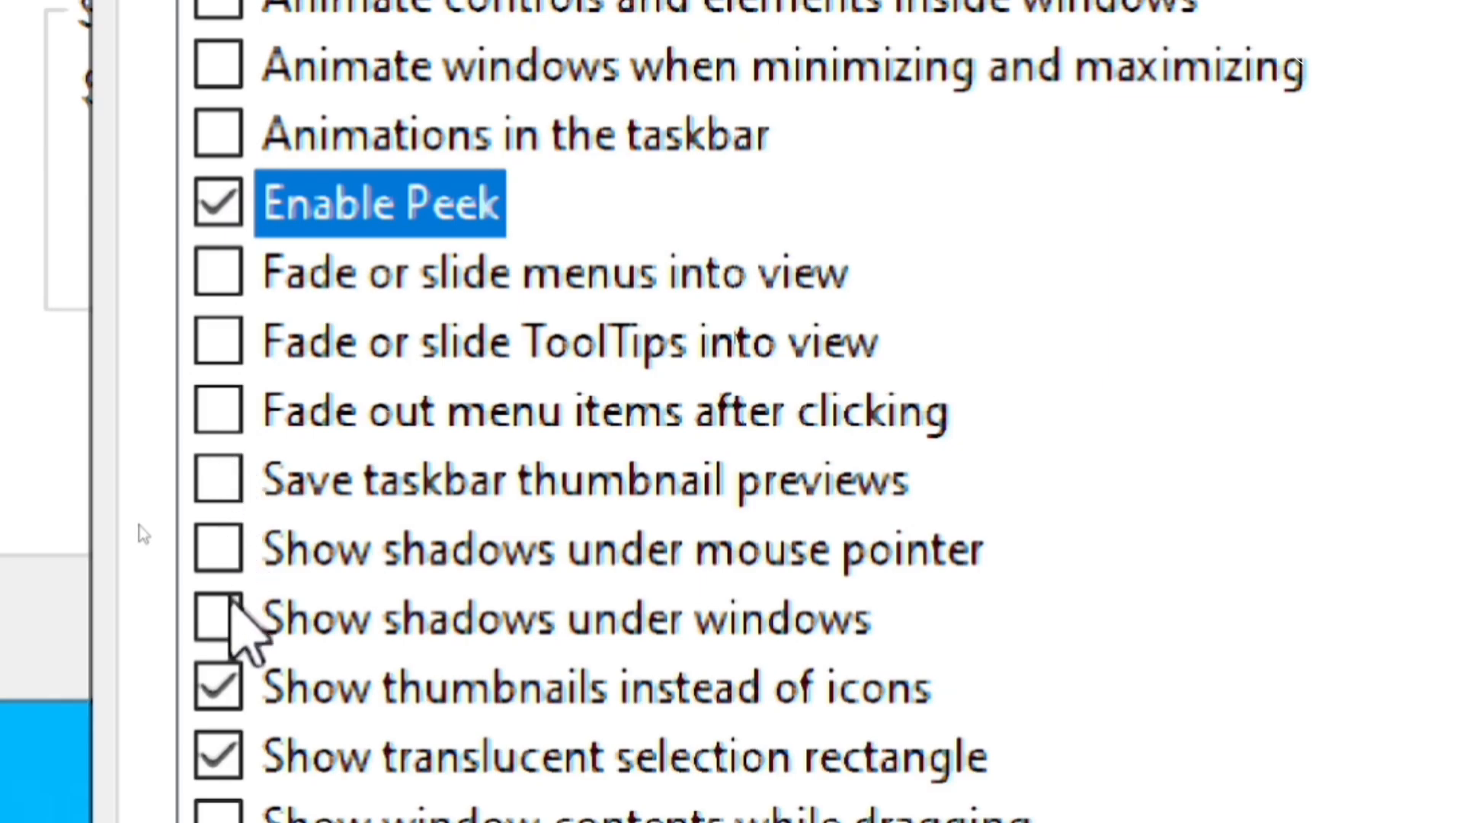
pyautogui.click(228, 482)
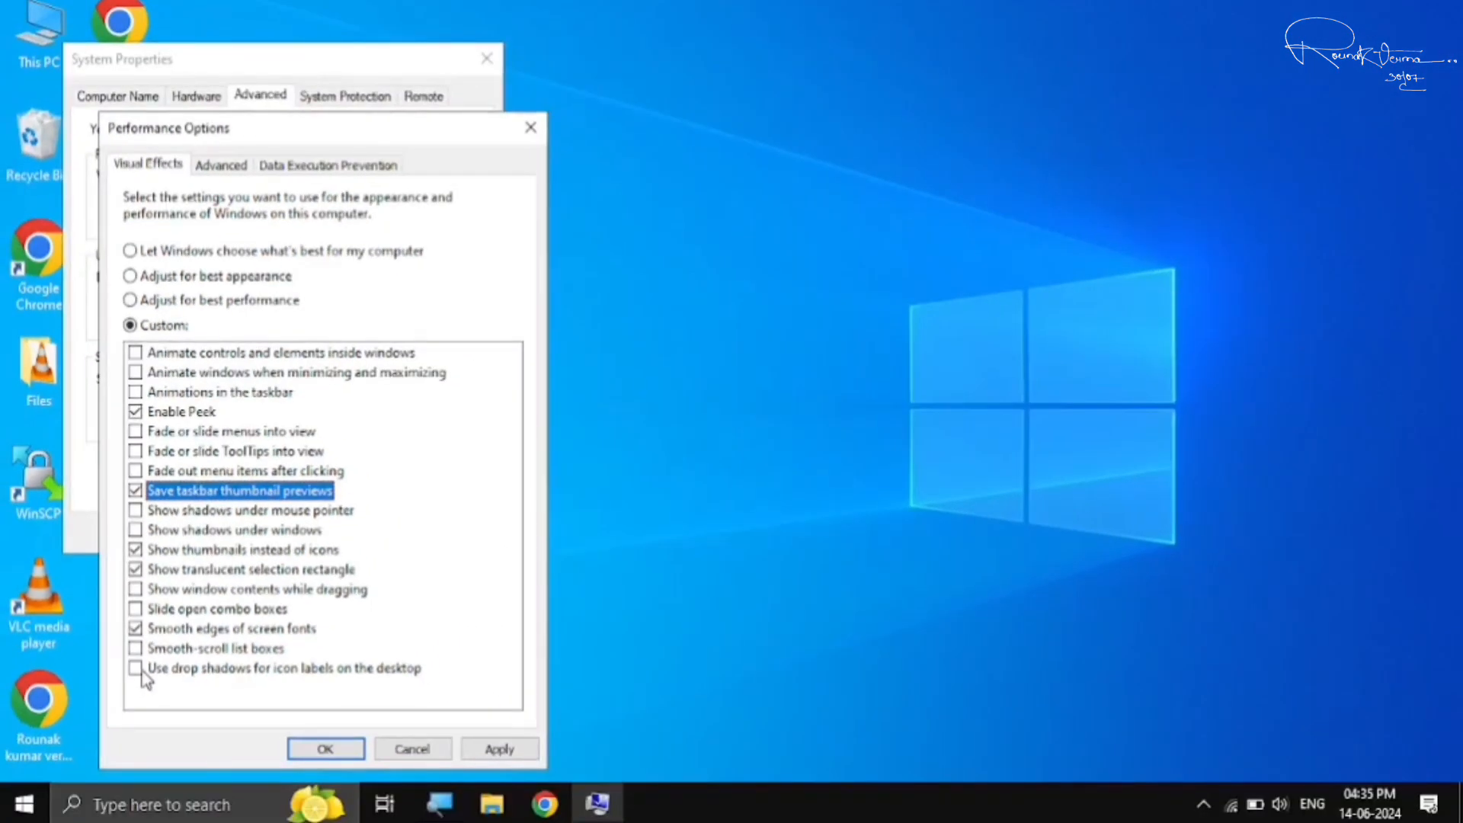
# Step: Apply the custom visual effects and confirm both Performance Options and System Properties
pyautogui.click(492, 753)
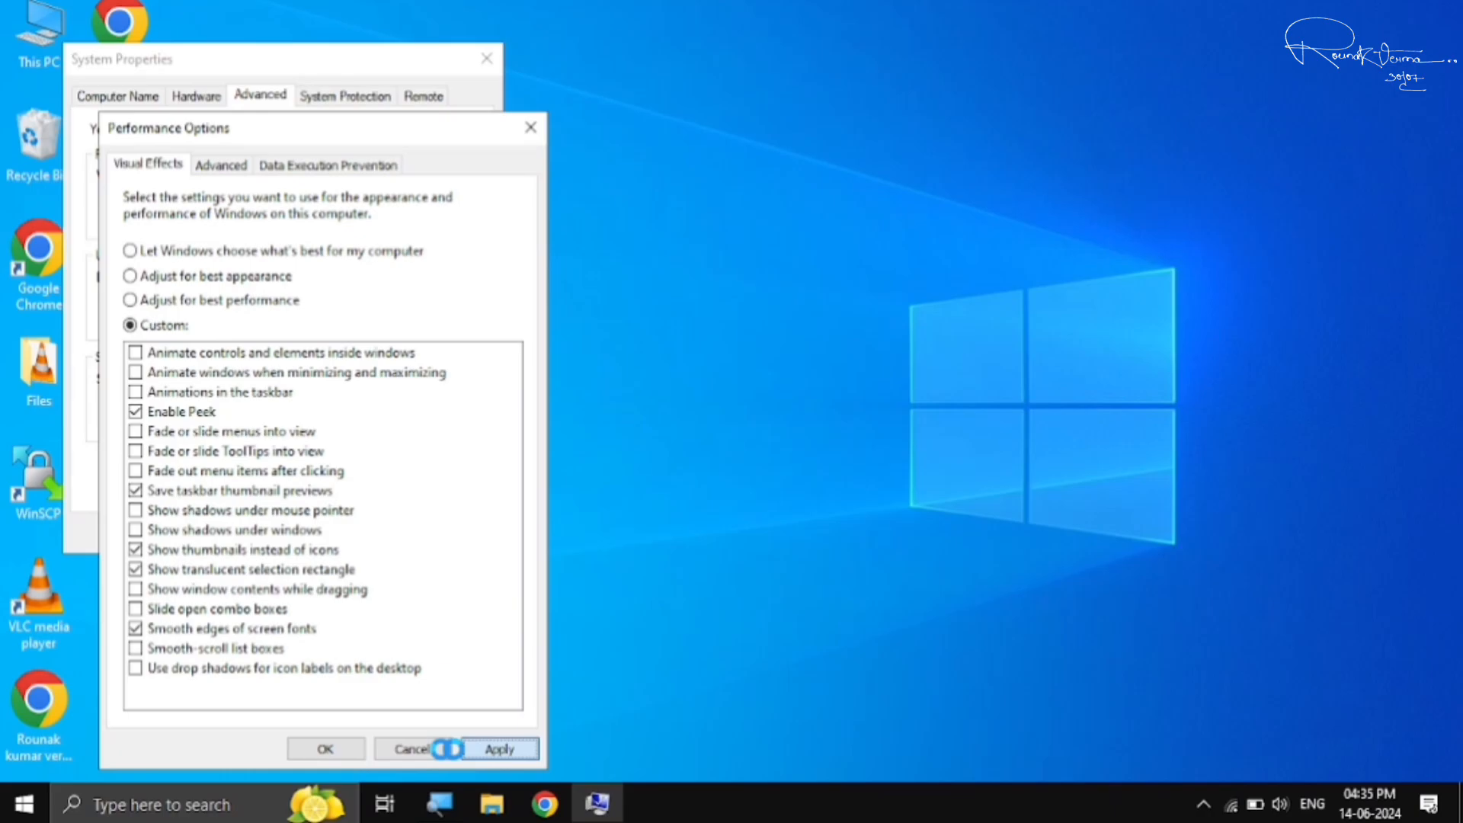
pyautogui.click(353, 754)
pyautogui.click(295, 538)
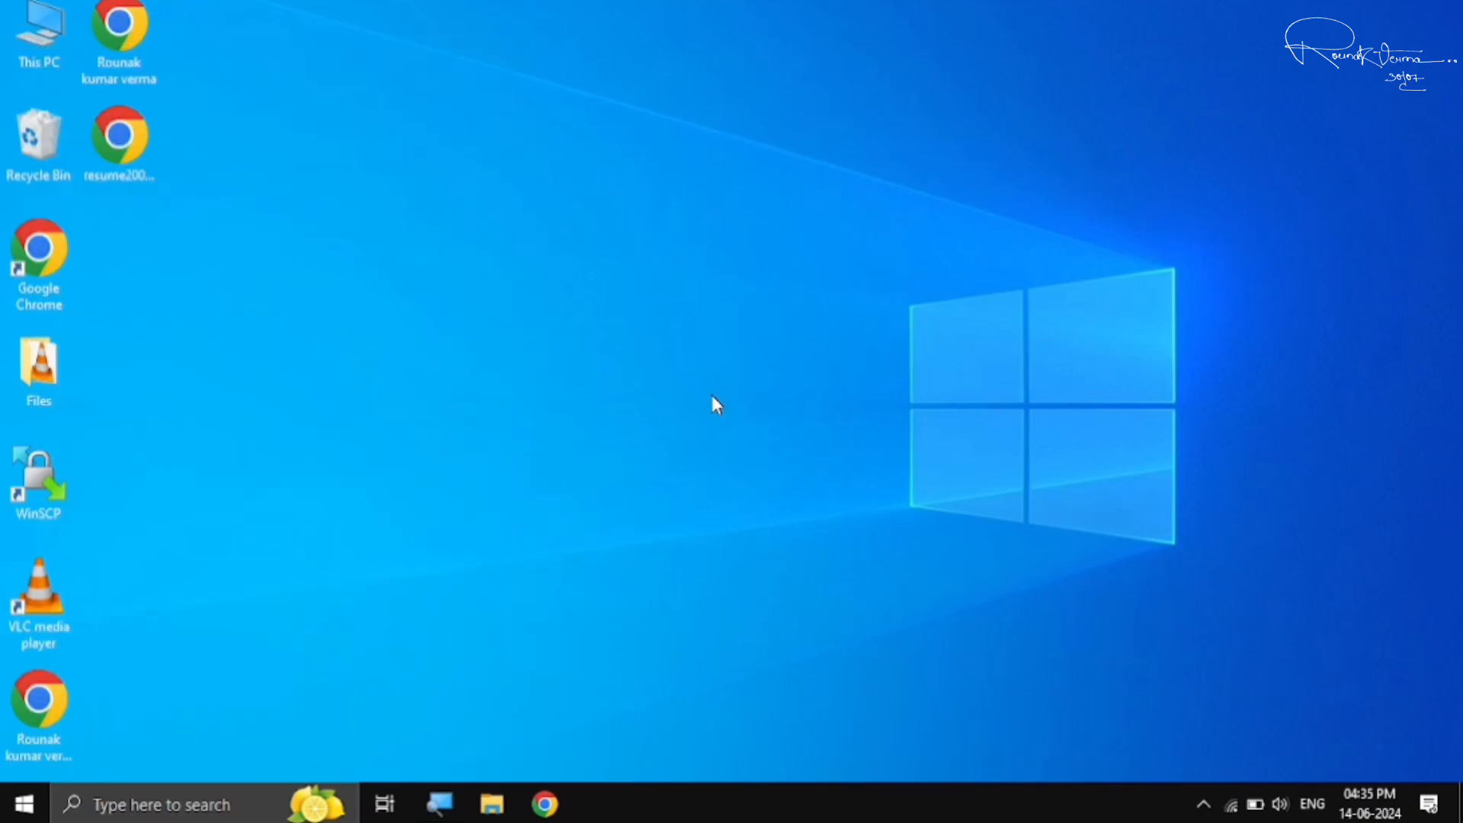
pyautogui.click(23, 804)
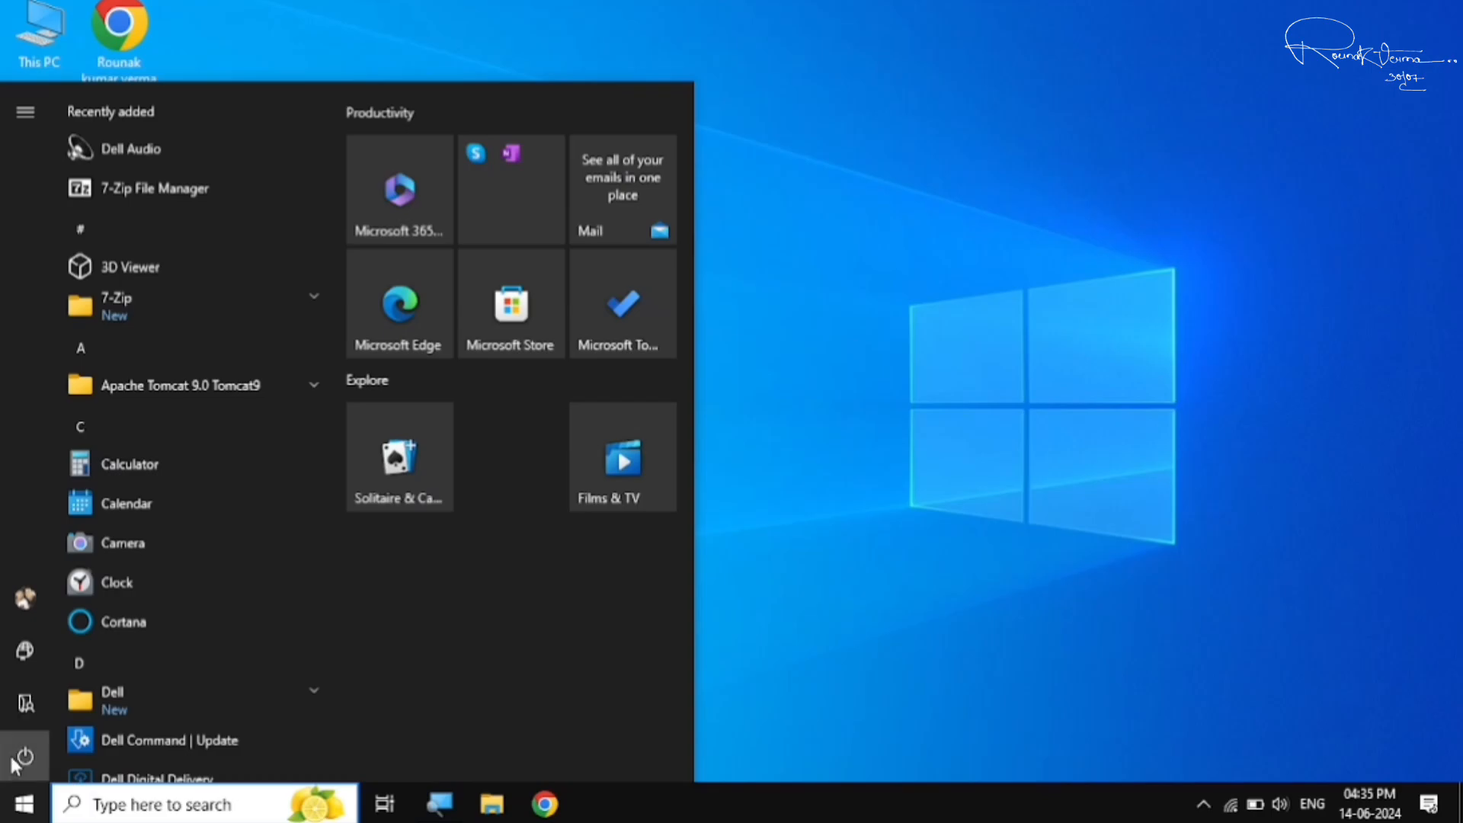
pyautogui.click(17, 760)
pyautogui.click(17, 760)
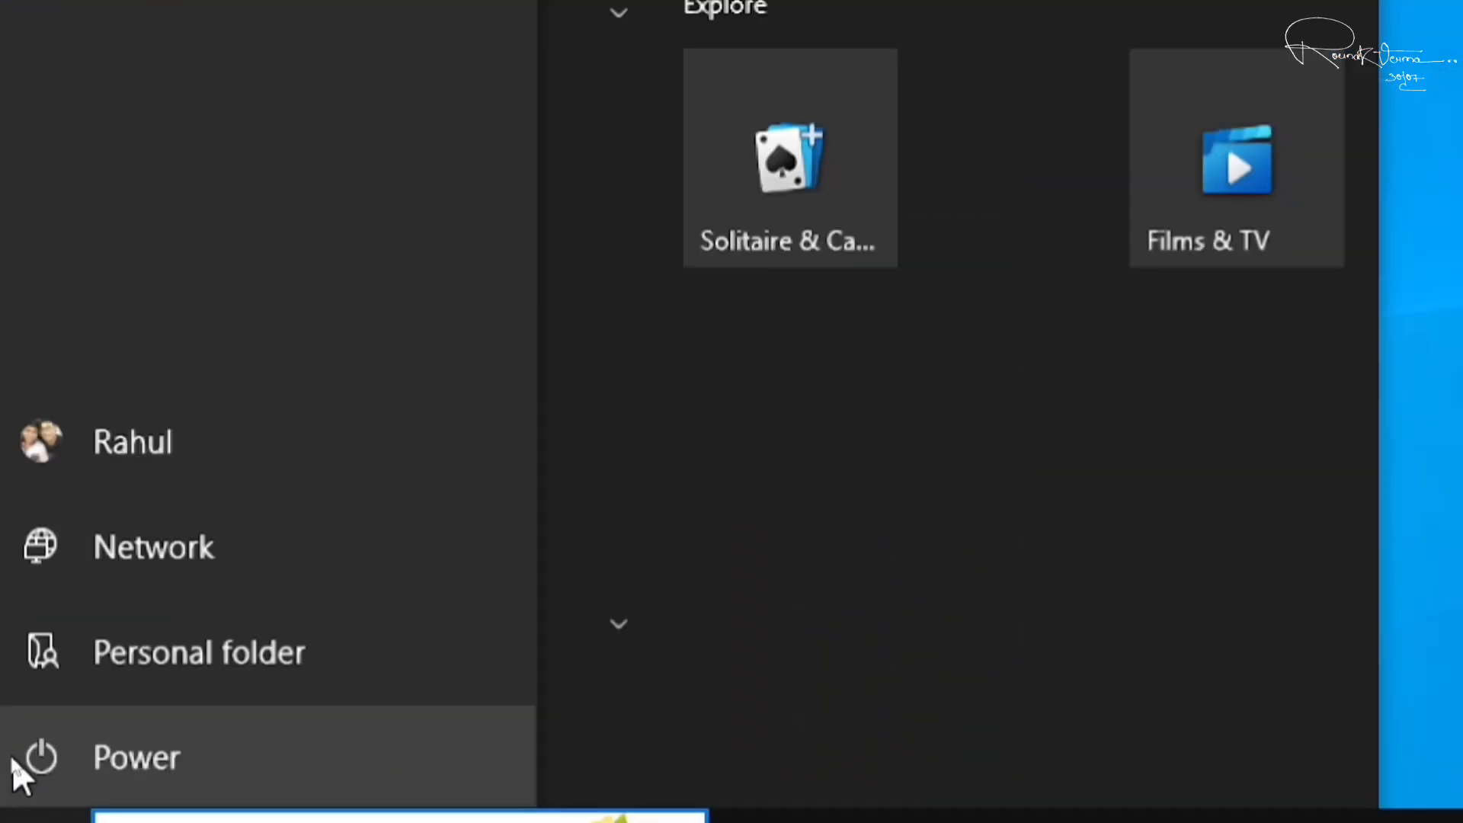
pyautogui.click(18, 754)
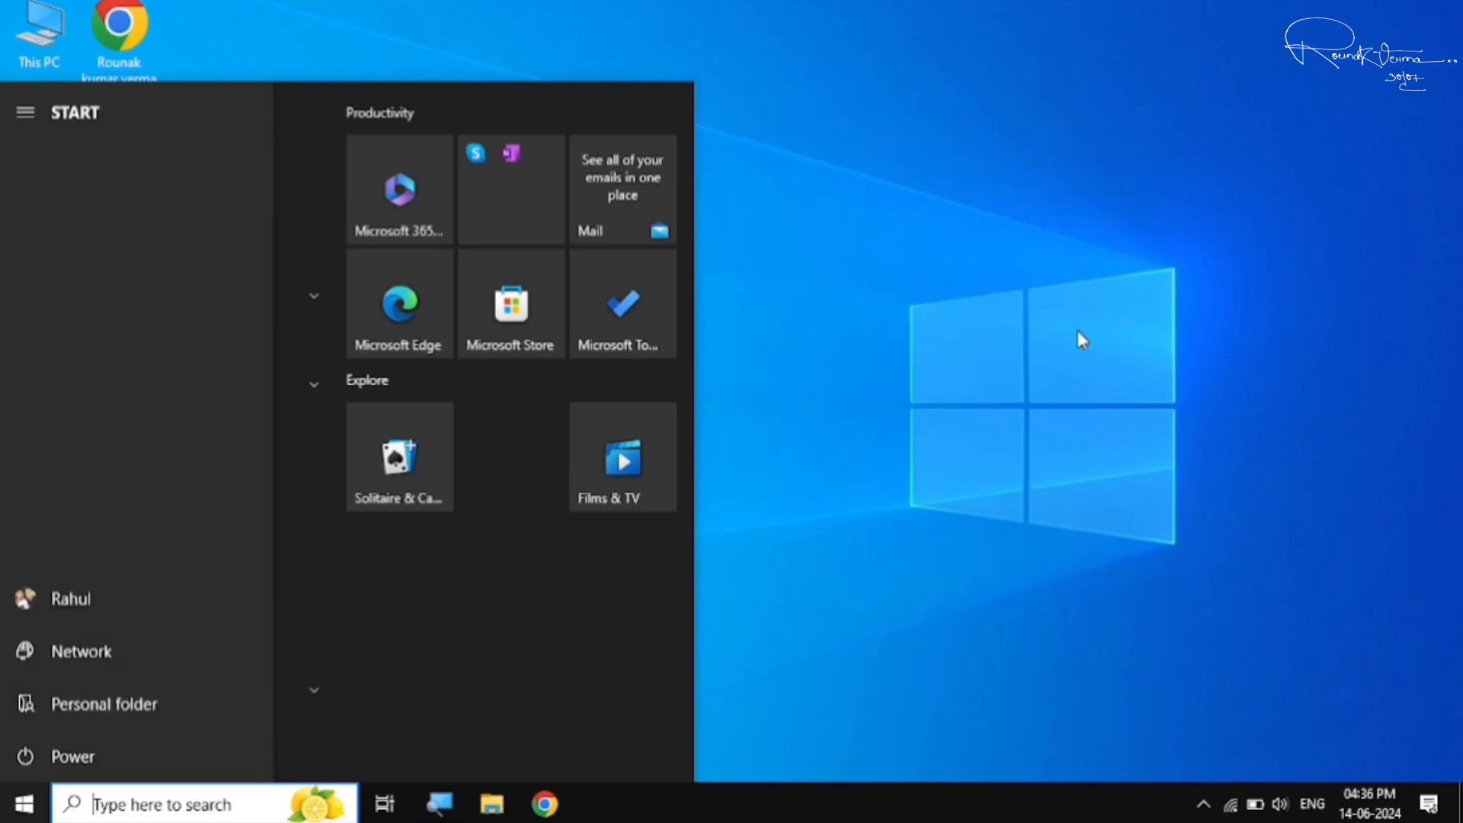
pyautogui.click(781, 375)
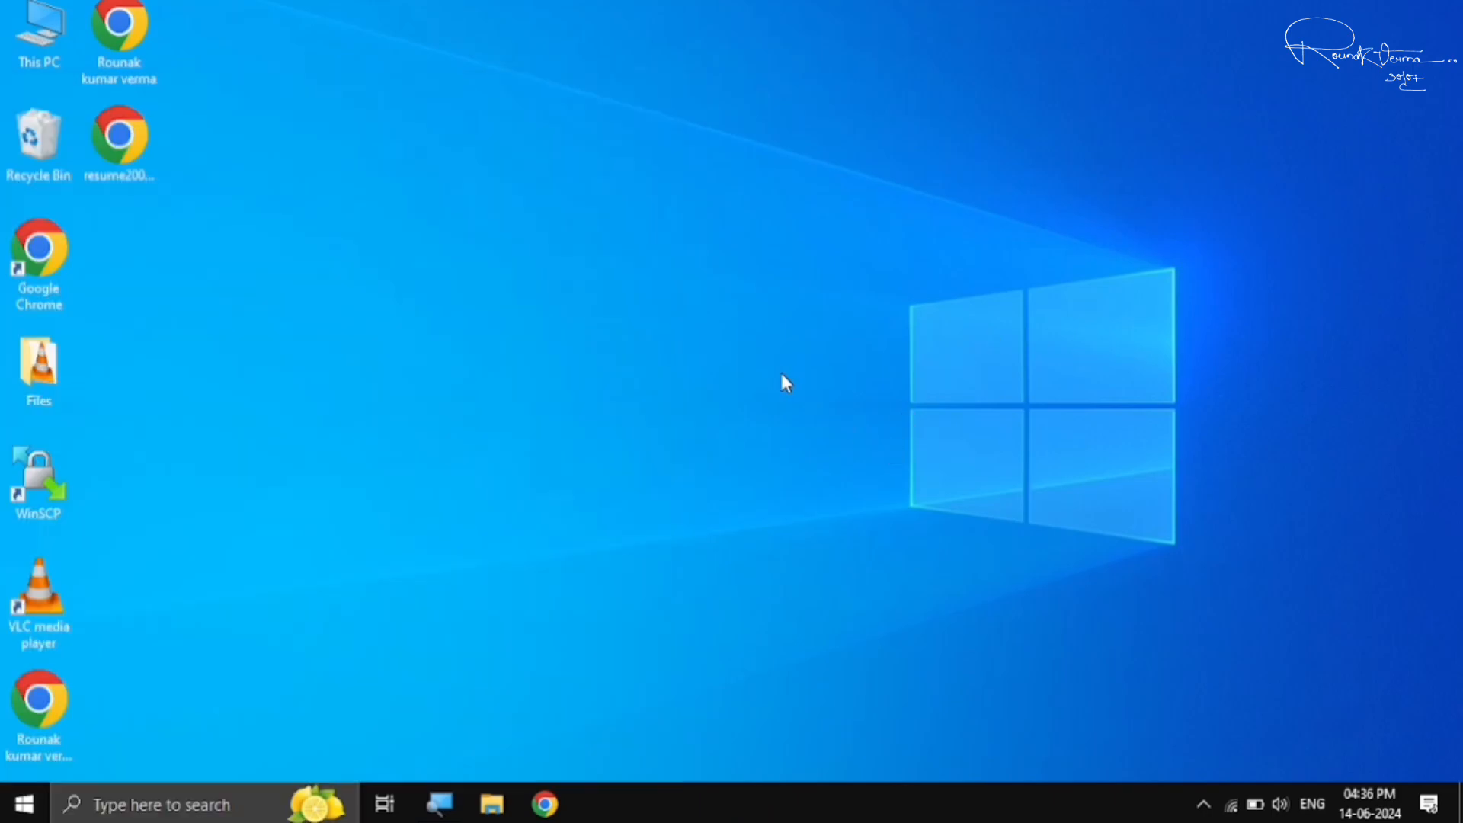